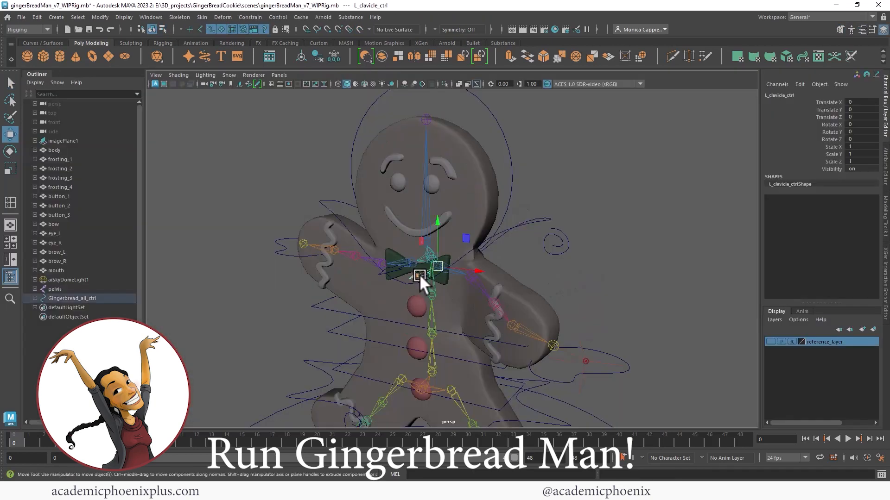
click(614, 347)
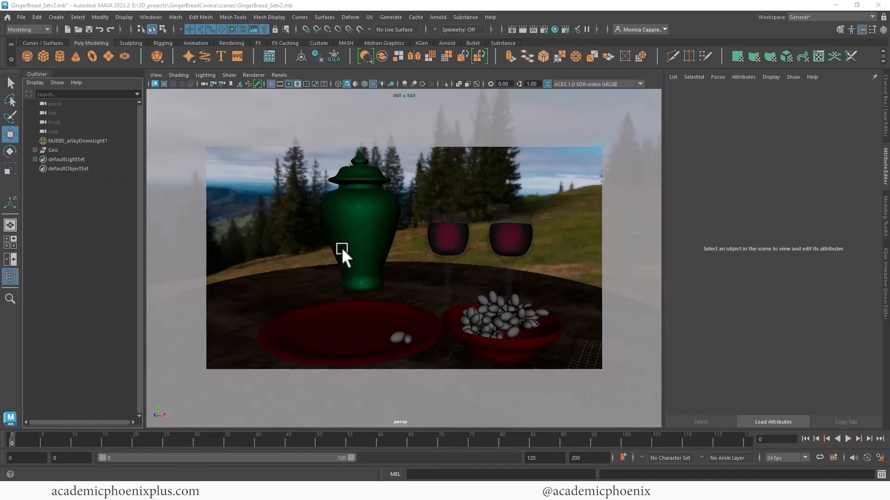
drag(295, 169, 552, 337)
click(563, 262)
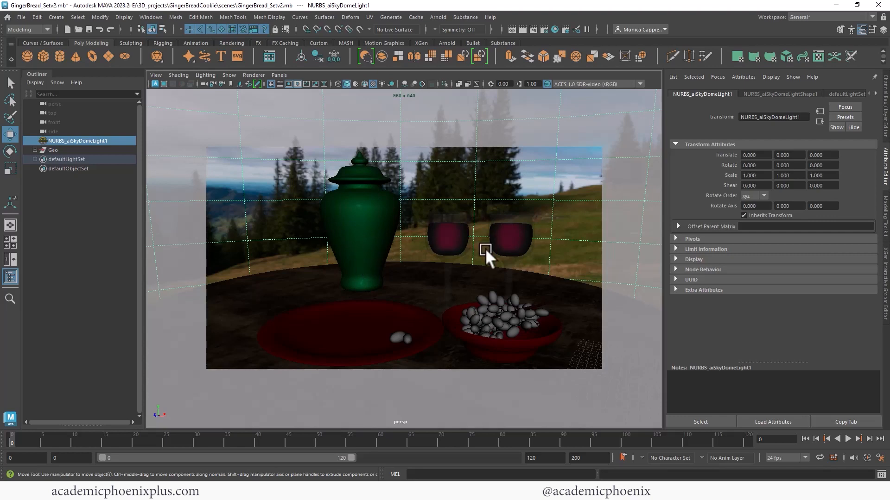
click(503, 314)
click(482, 300)
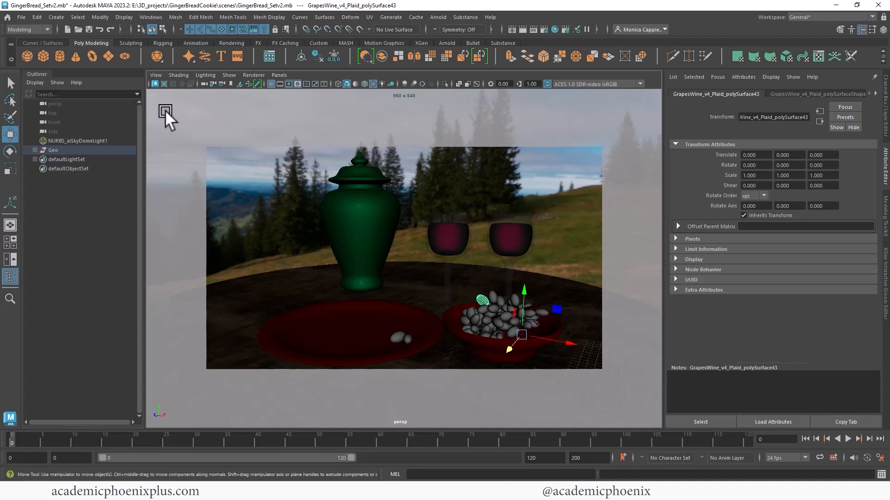
- Reference gingerBreadMan_v9_RigDone.mb into the table scene and hide the sky dome light that comes with it
click(19, 16)
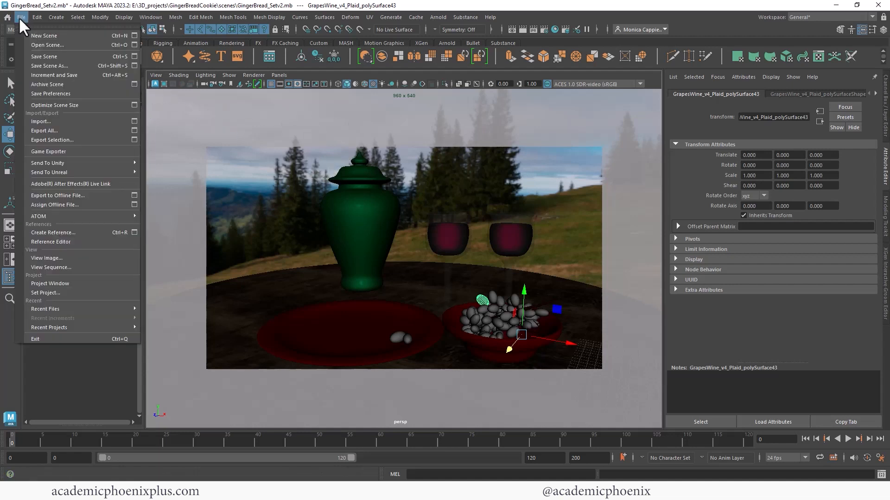
click(77, 232)
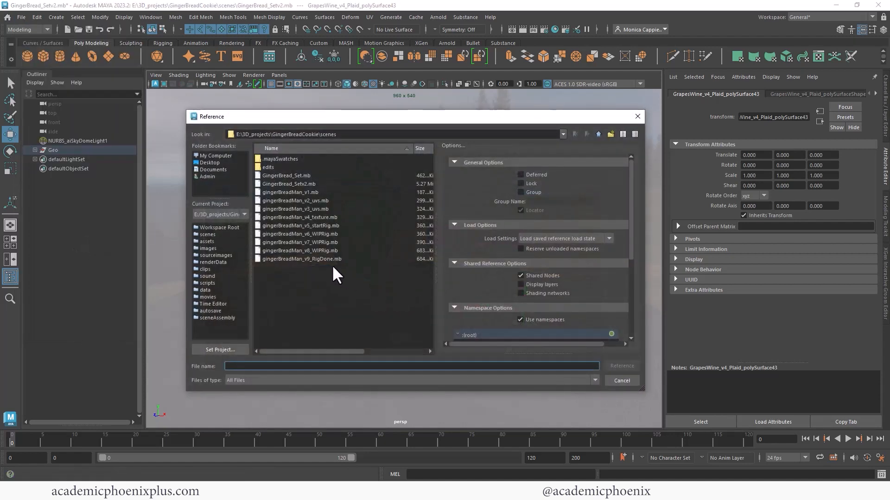
click(318, 258)
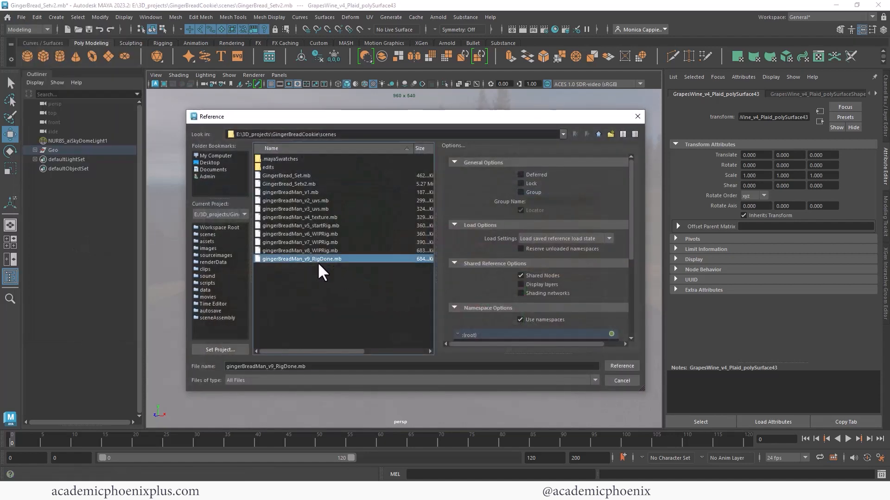
double_click(292, 259)
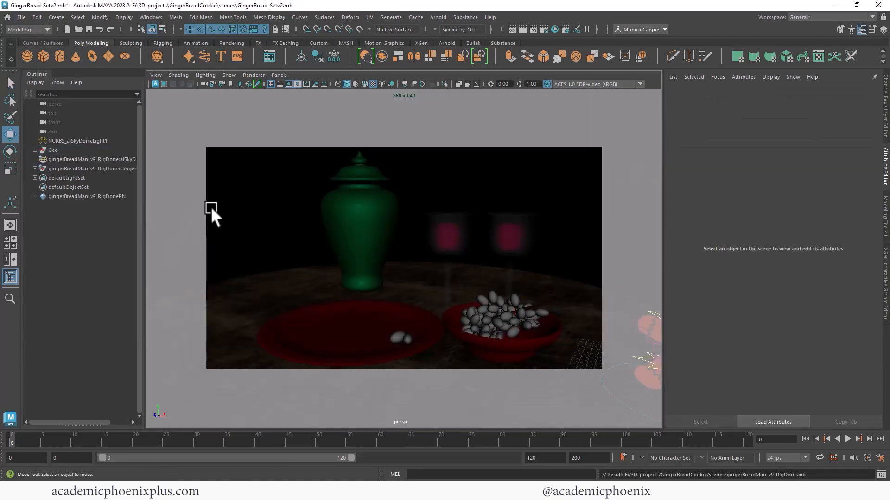
click(101, 159)
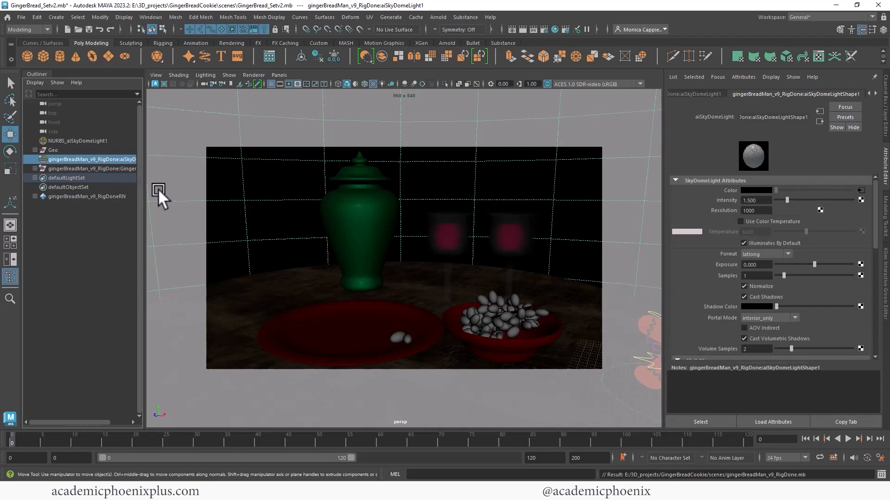
key(ctrl+h)
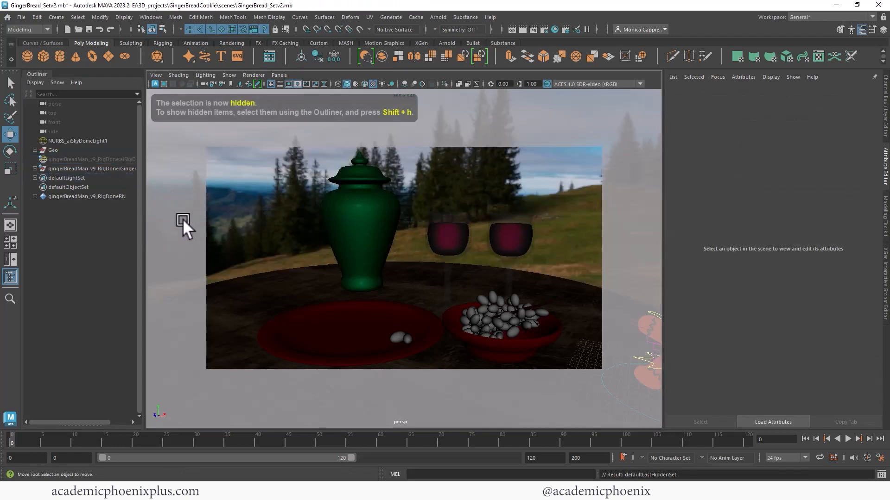
- Lay the gingerbread man on the red plate with its main control, rotated about -90 in X and moved to about -44.5, 0.83, 6.59
click(81, 169)
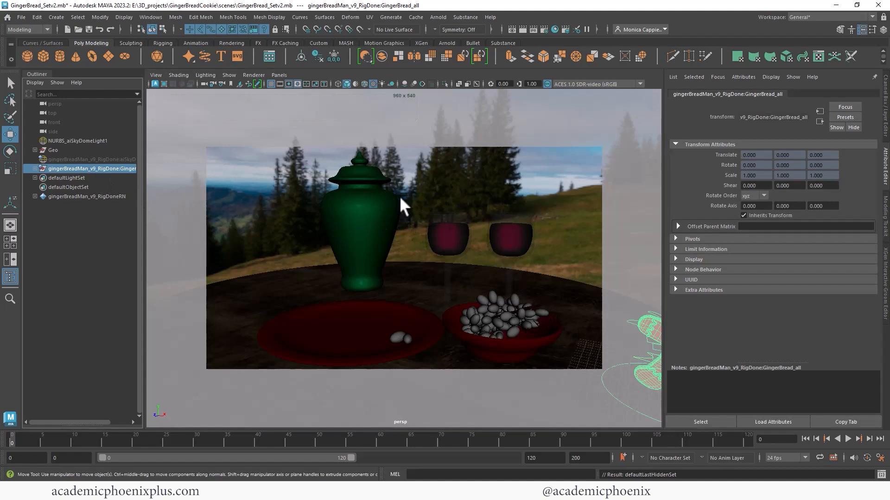
alt+drag(387, 208, 360, 159)
click(504, 272)
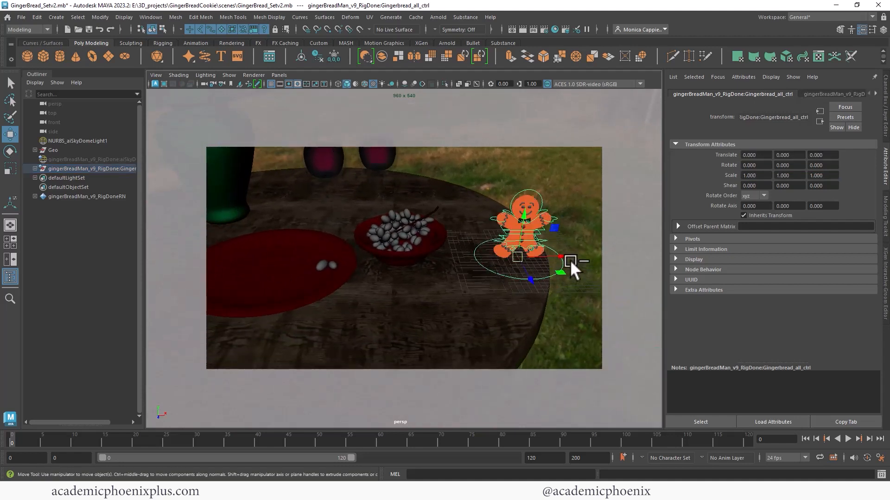
drag(570, 260, 385, 236)
key(e)
drag(331, 231, 382, 202)
key(w)
drag(362, 248, 318, 271)
drag(371, 271, 396, 279)
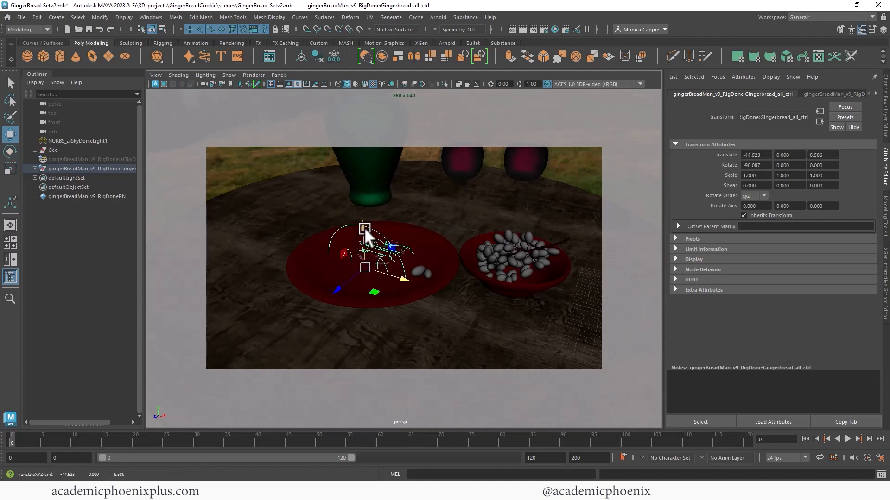
drag(365, 227, 365, 218)
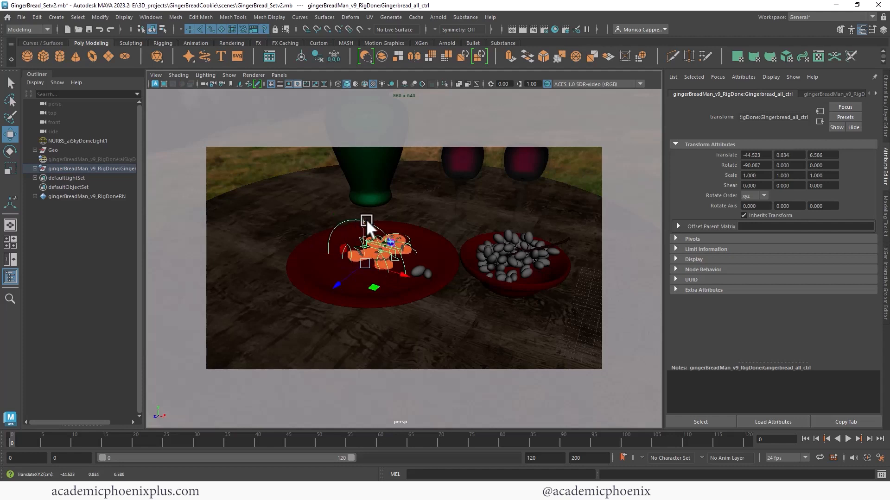
- Refine the gingerbread man's placement on the plate, with Rotate Y about -10.6, Translate Y about 0.92 and Translate Z about 8.39
alt+right_drag(386, 206, 479, 212)
alt+drag(479, 213, 418, 216)
alt+middle_drag(418, 217, 553, 216)
drag(388, 221, 431, 217)
key(e)
key(w)
drag(410, 154, 380, 174)
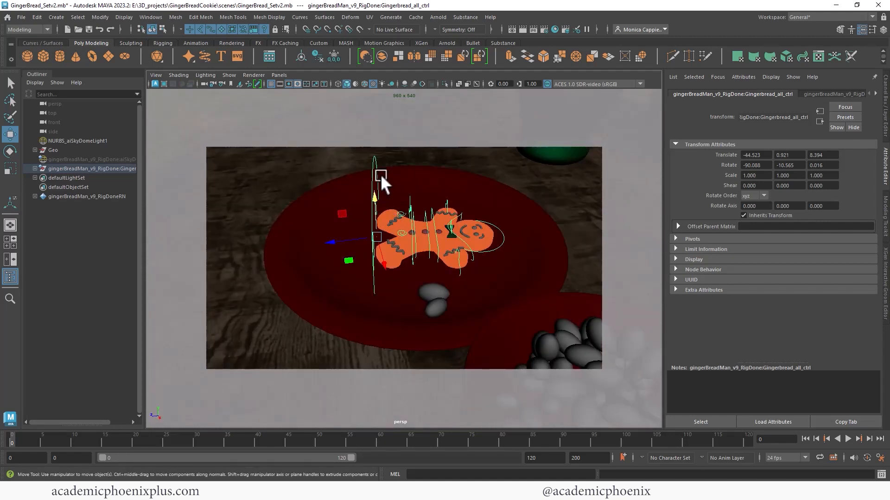
- Keyframe the translate, rotate and scale channels of the gingerbread man's main control at frame 0
click(882, 100)
drag(825, 102, 825, 160)
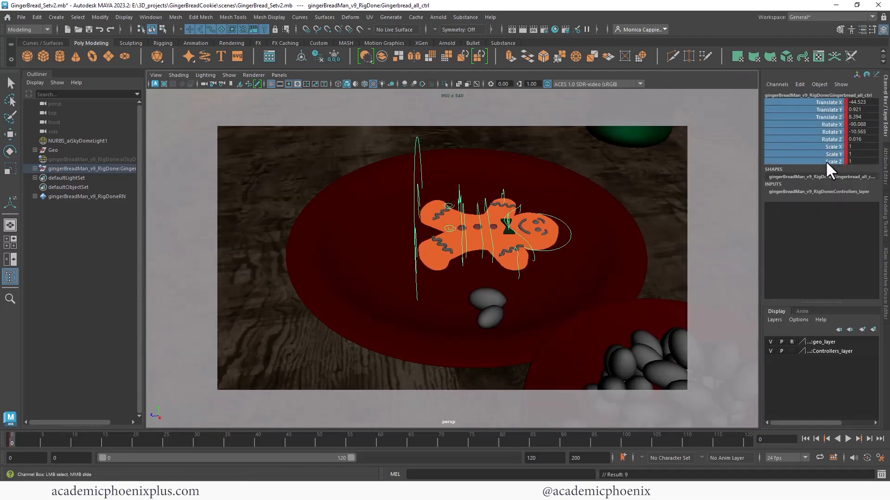
click(824, 161)
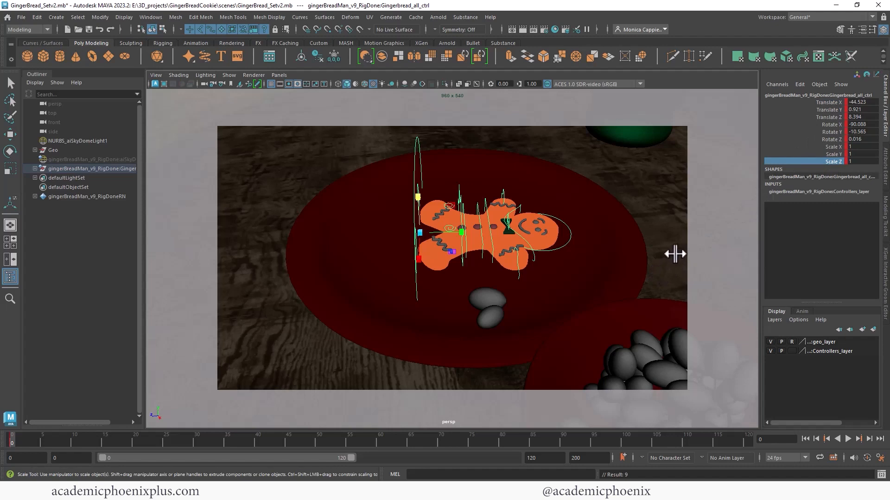
- Frame the whole table setting in the perspective view, check it with an Arnold render and close the render window
scroll(406, 165, down, 5)
alt+drag(406, 196, 440, 193)
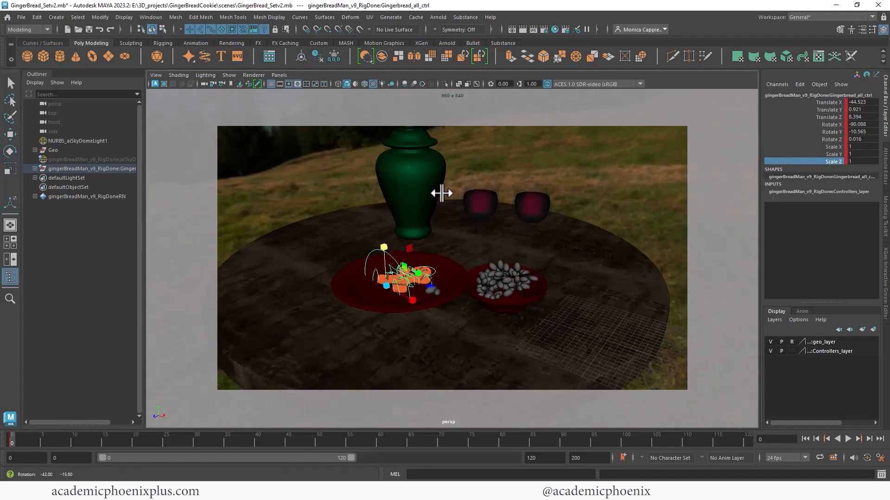
alt+right_drag(441, 193, 519, 196)
alt+middle_drag(514, 196, 533, 241)
alt+drag(533, 241, 540, 225)
alt+middle_drag(541, 224, 523, 236)
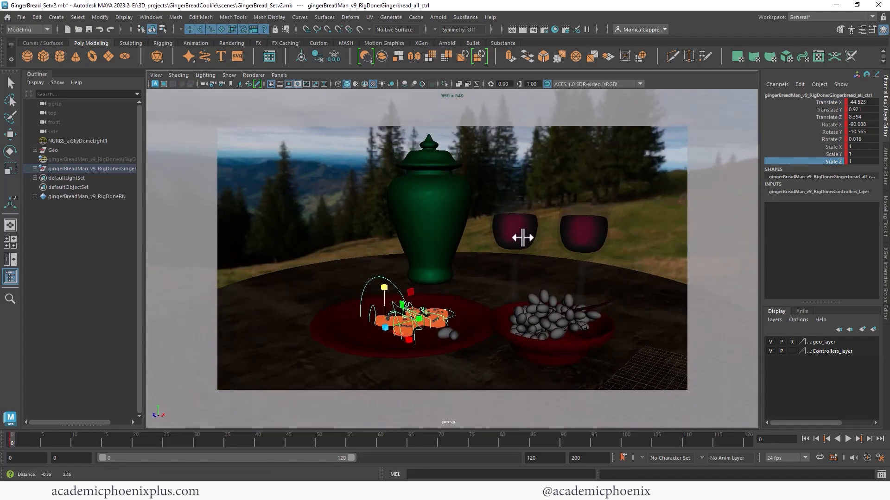
alt+drag(522, 236, 518, 230)
alt+right_drag(519, 231, 550, 229)
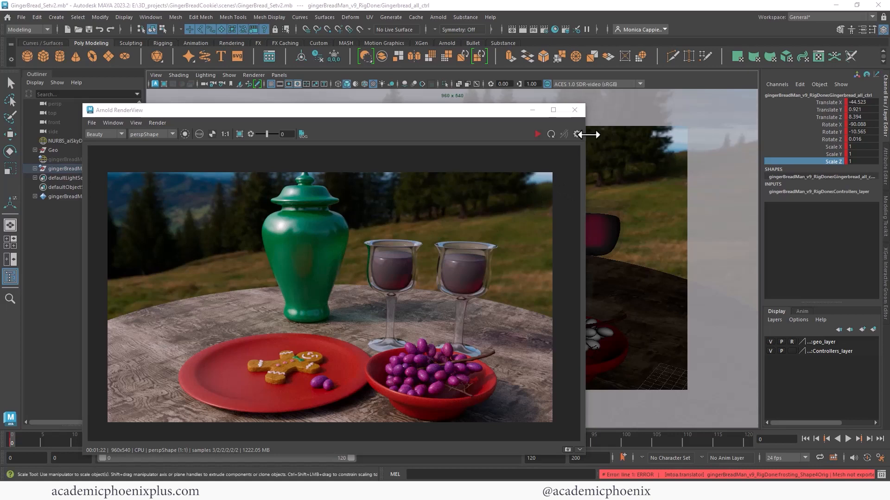
click(574, 110)
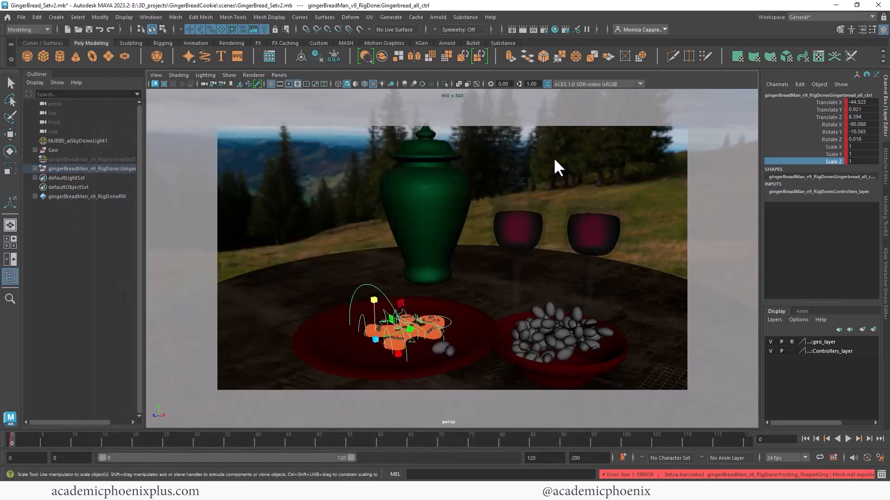
- Create a new camera and look through it in the viewport with the resolution gate on
alt+drag(509, 149, 471, 162)
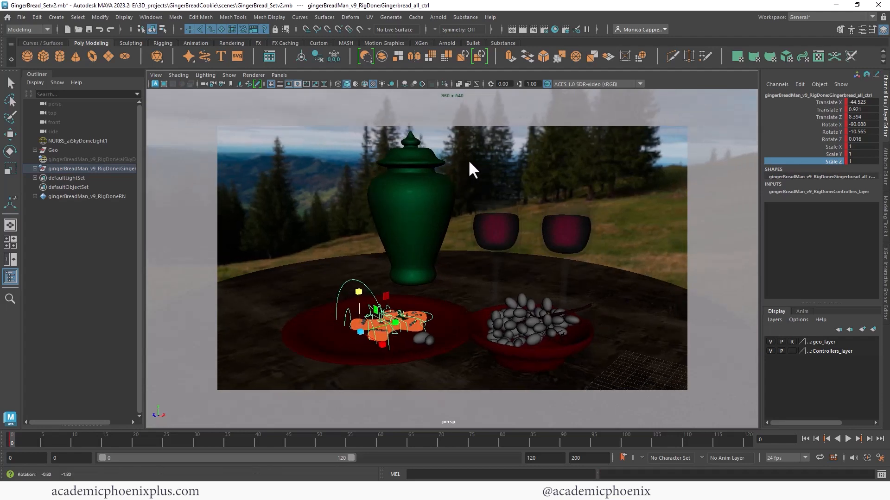
click(54, 18)
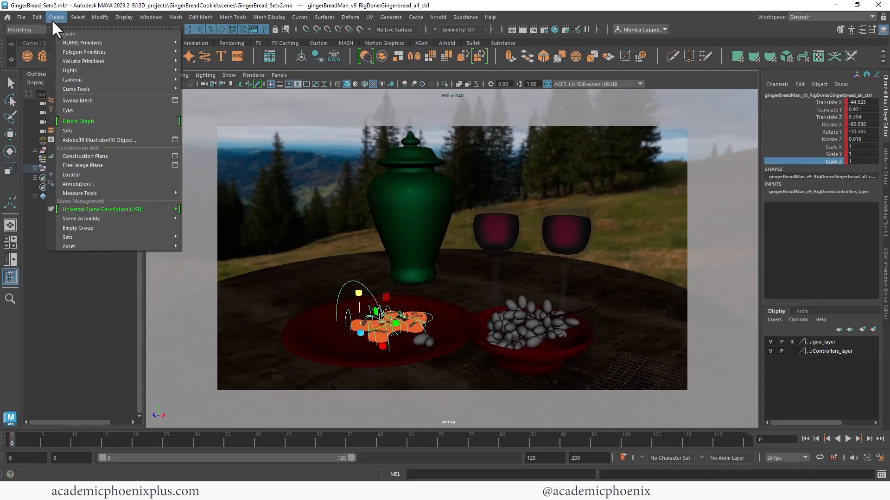
mouse_move(120, 79)
click(201, 88)
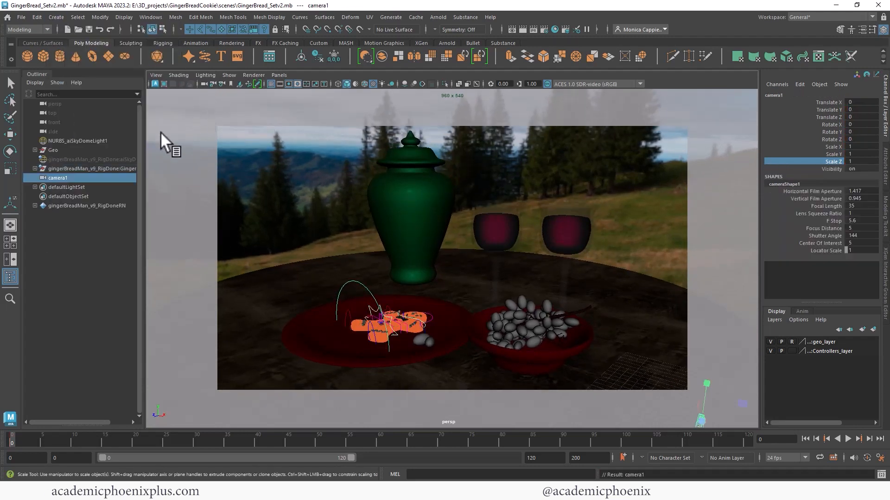
click(278, 75)
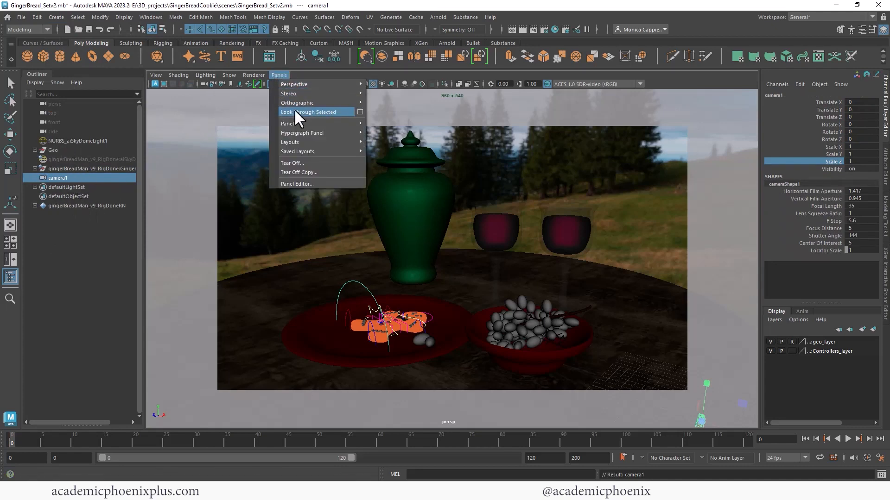
mouse_move(289, 86)
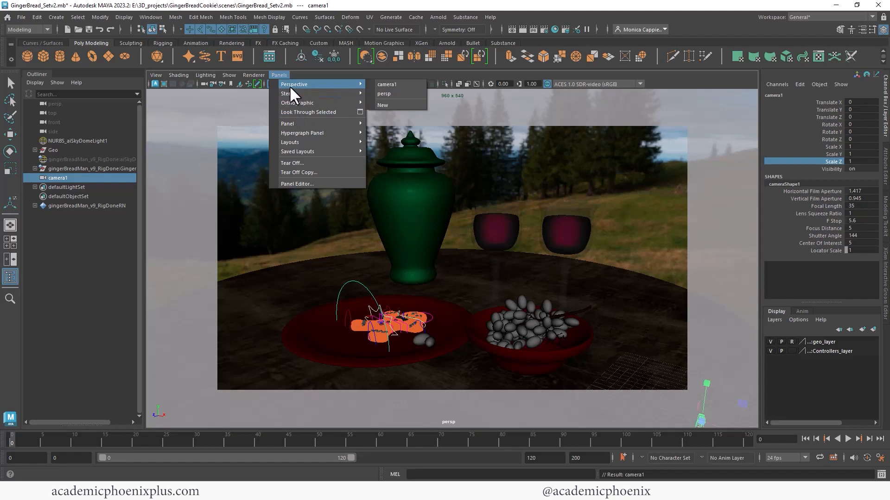
click(388, 84)
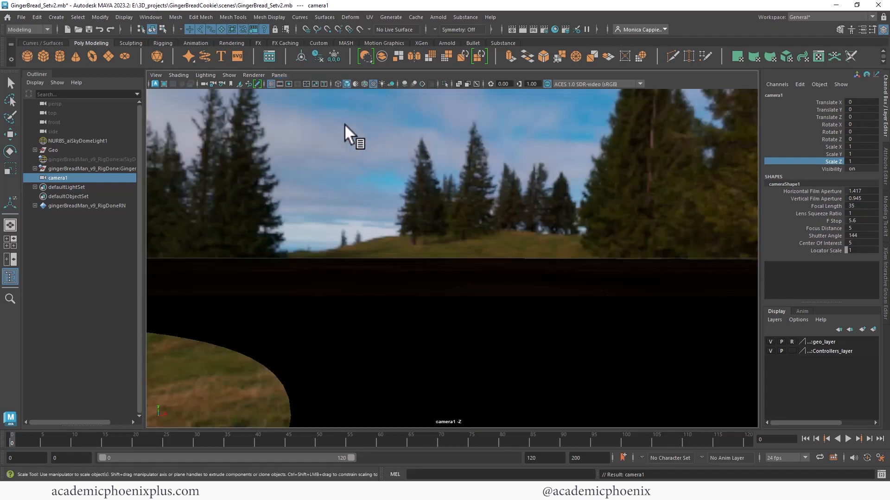
click(288, 84)
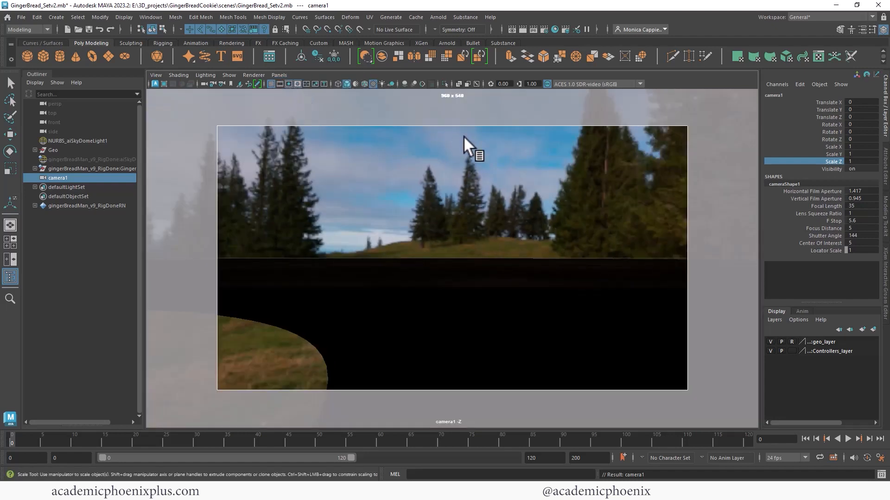
- Frame the table with the new camera at about 5.08, 26.7, 58.77, rotated -11.4 in X and 32.4 in Y, and keyframe it at frame 0
alt+drag(322, 168, 242, 199)
alt+right_drag(242, 199, 346, 195)
alt+drag(346, 195, 299, 196)
alt+middle_drag(299, 196, 379, 273)
alt+drag(379, 274, 423, 235)
alt+right_drag(423, 235, 428, 242)
alt+drag(428, 242, 465, 196)
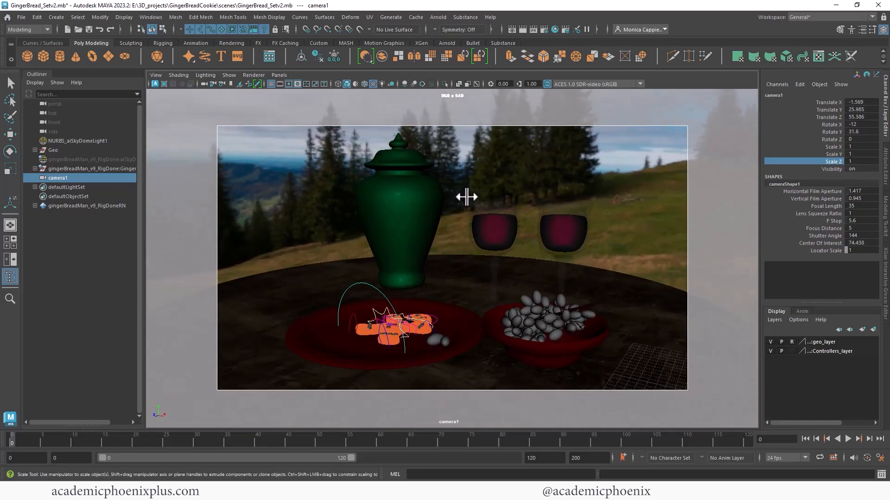
alt+right_drag(465, 197, 438, 162)
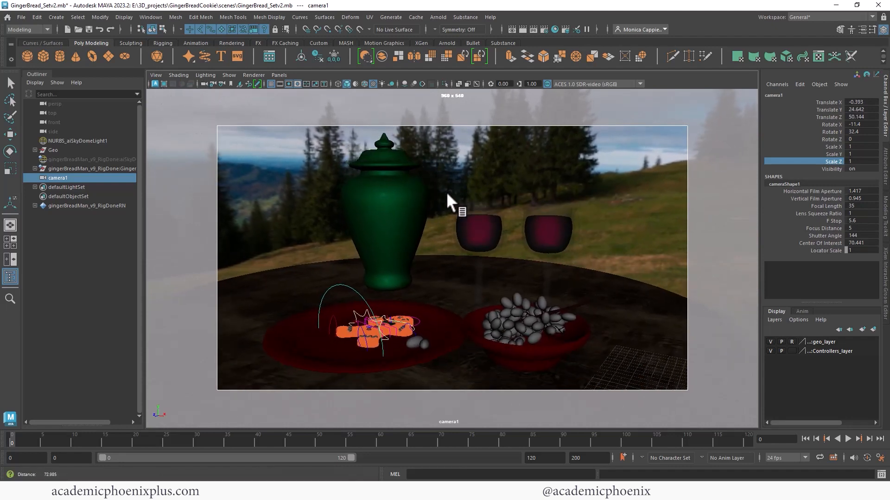
alt+right_drag(448, 192, 393, 207)
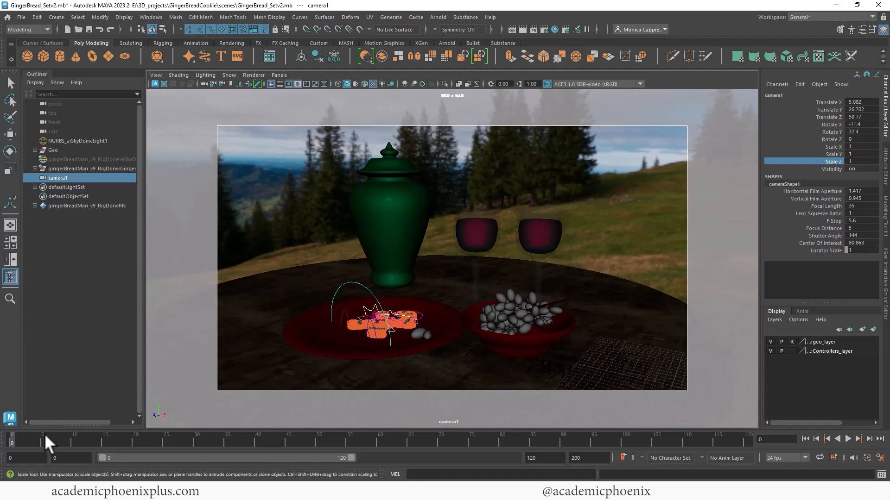
key(s)
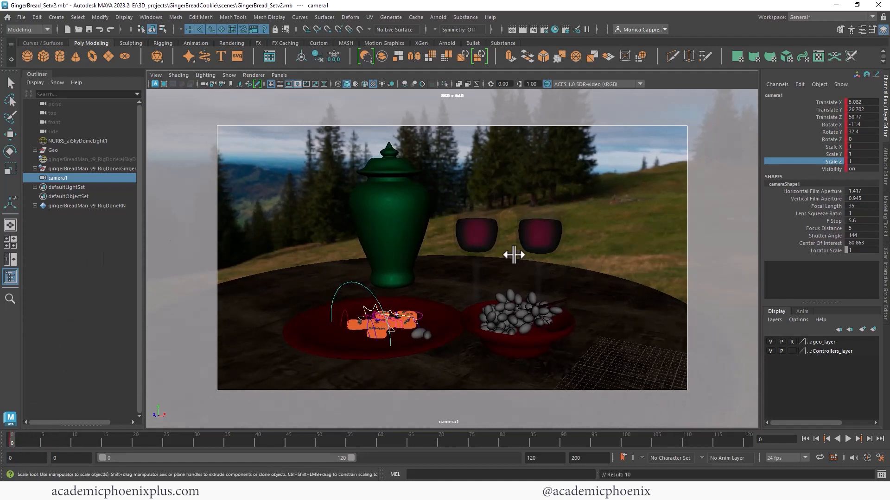
- Dolly the camera in to about 0.34, 24.92, 51.31 at frame 90 and keyframe it there
key(alt+v)
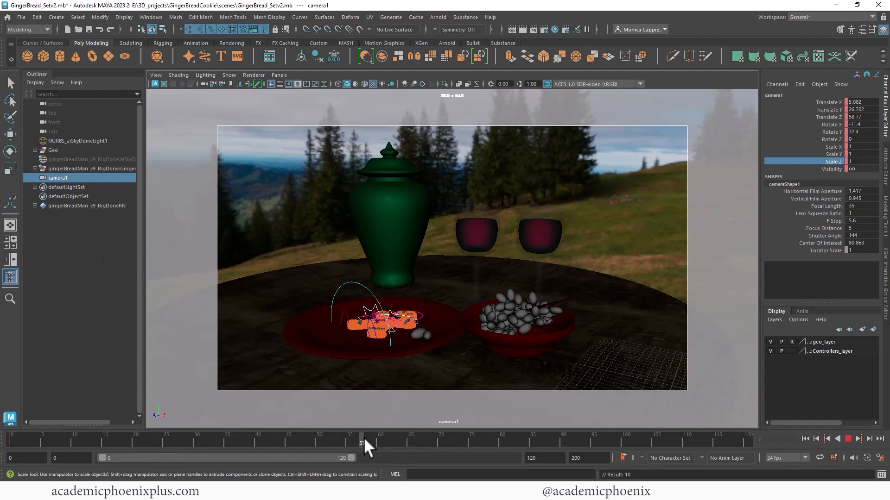
click(563, 441)
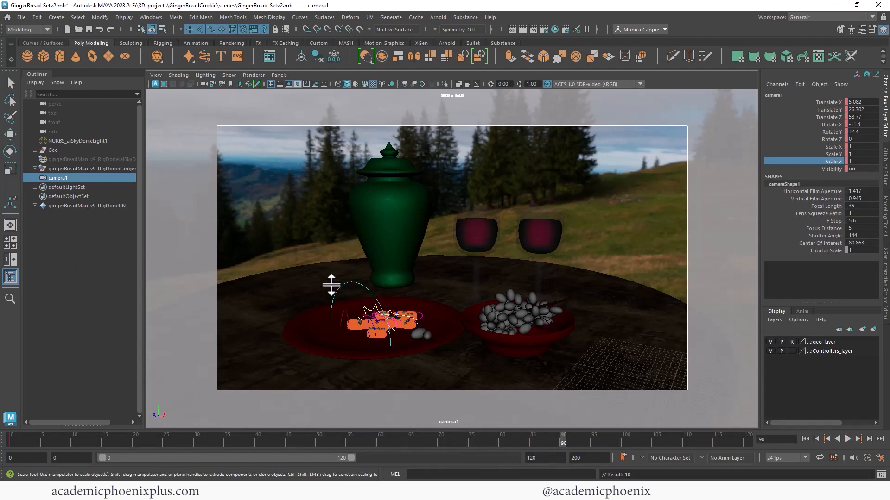
scroll(399, 227, up, 4)
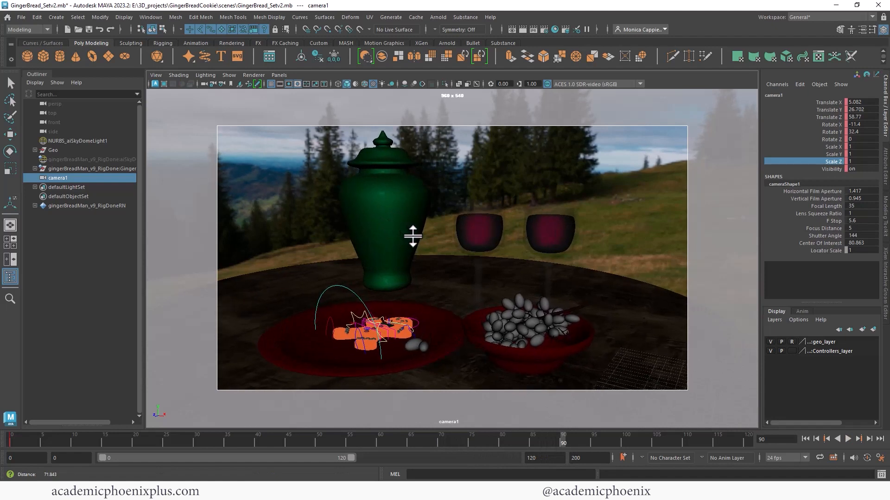
click(28, 439)
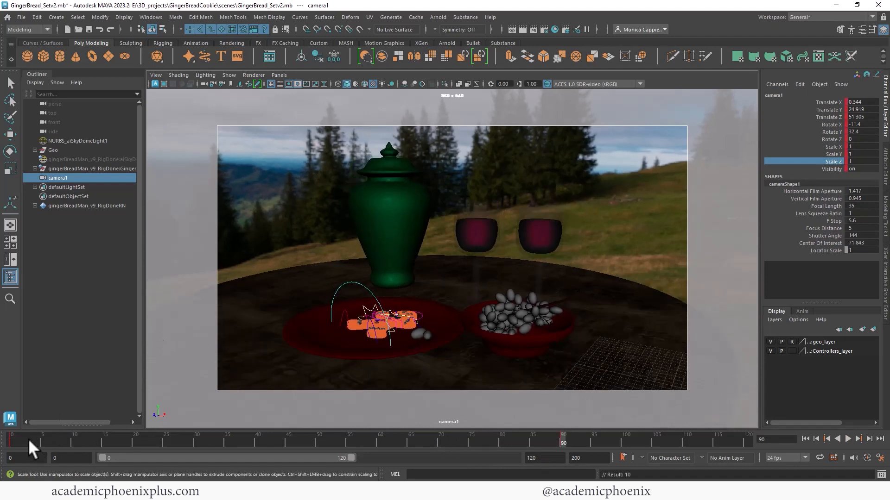
- Play back the camera's dolly-in from frame 0 and return to the keyframe at frame 90
key(alt+v)
drag(136, 438, 7, 454)
click(845, 438)
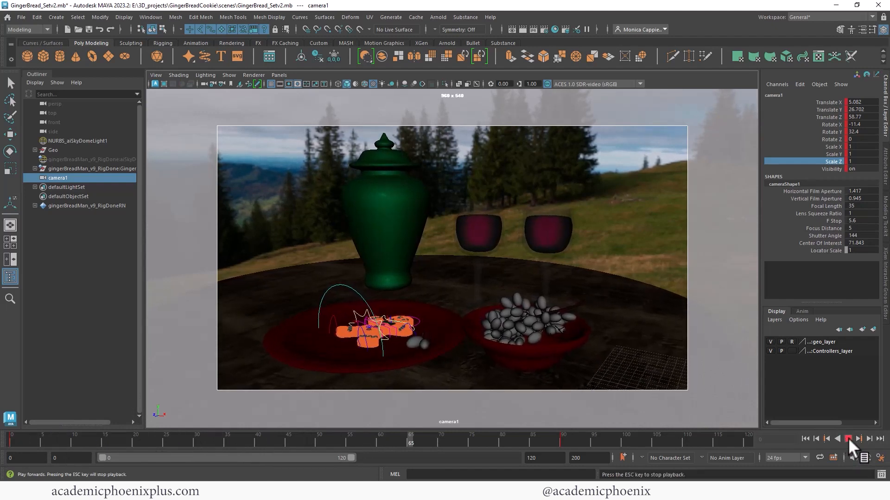
click(848, 438)
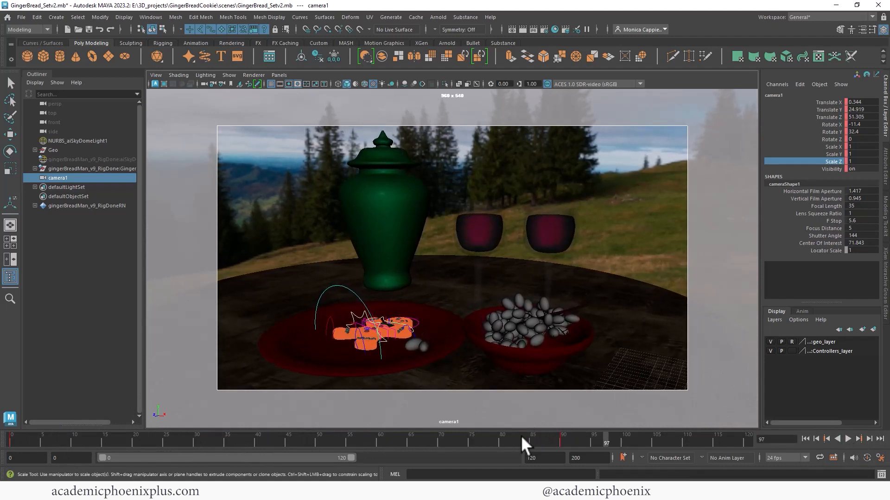
click(562, 439)
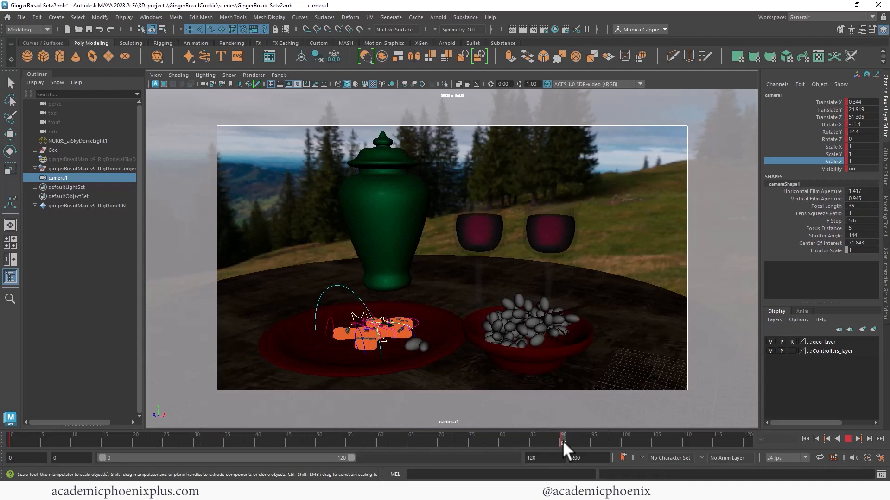
- Rename the animated camera to SC01_Shot01_00_90
double_click(801, 95)
text(SC01_Shot01_00-)
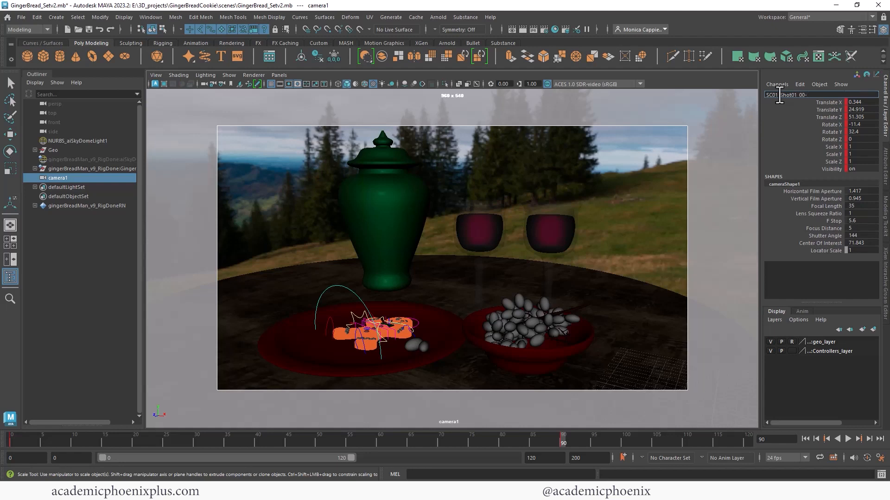
text(90)
key(Return)
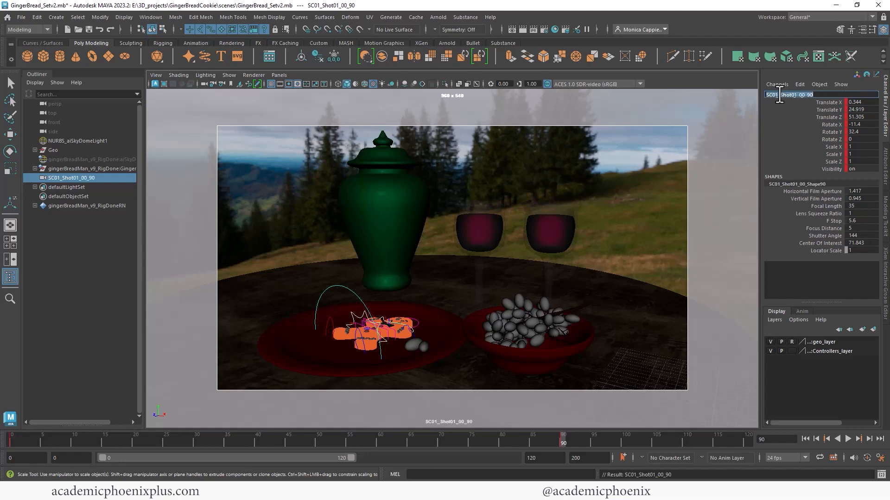
click(805, 117)
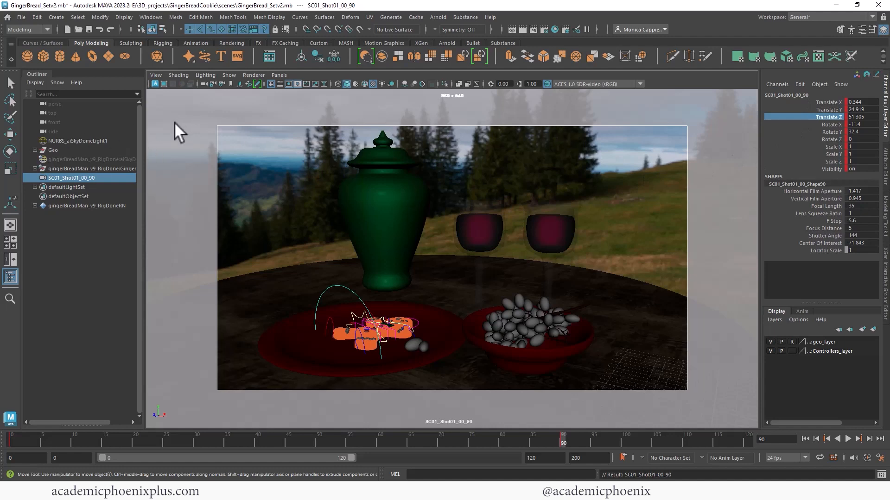
click(56, 17)
click(103, 2)
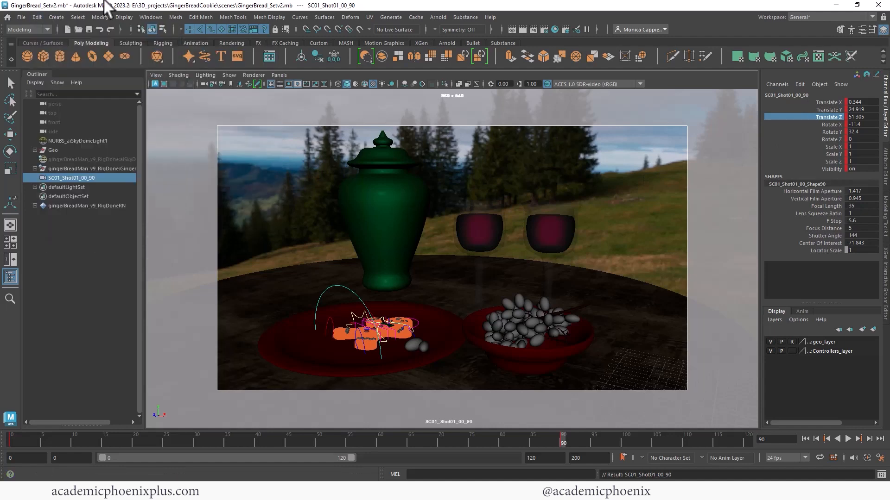
- Duplicate the SC01_Shot01_00_90 camera and rename the copy SC01_Shot02_91
click(90, 179)
key(ctrl+d)
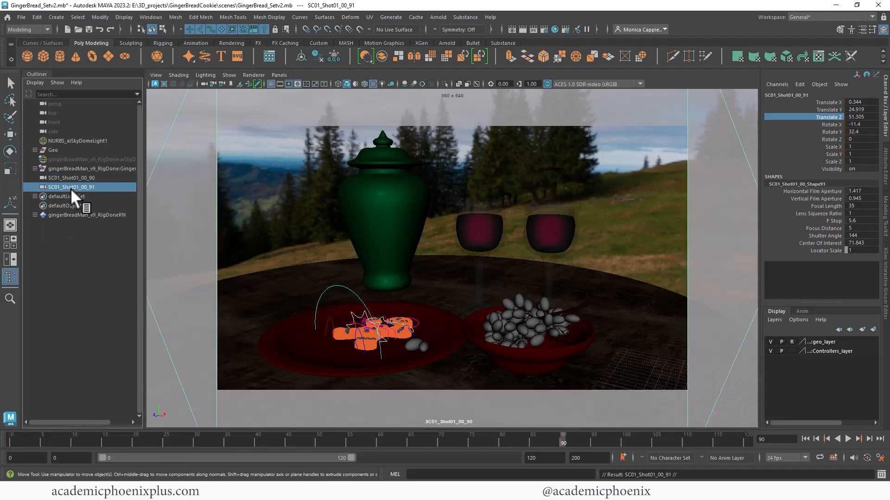
double_click(70, 188)
click(80, 188)
key(BackSpace)
text(2)
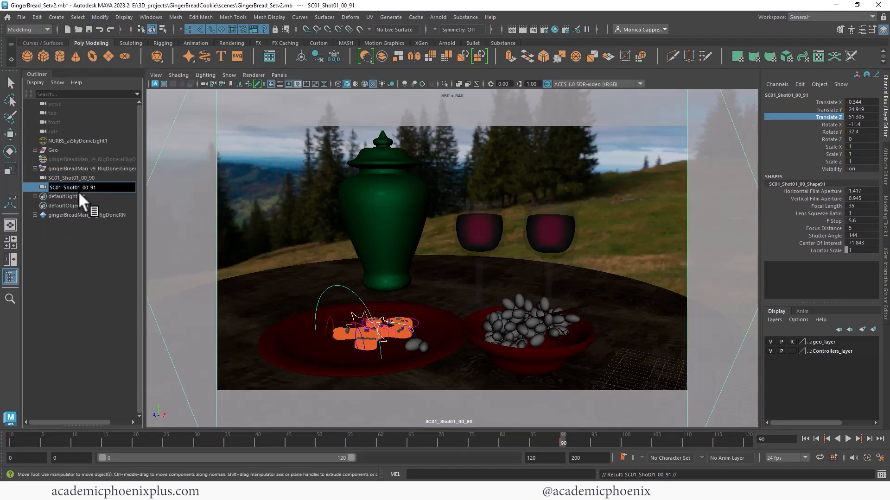
key(Delete)
key(Delete)
key(Delete)
key(Return)
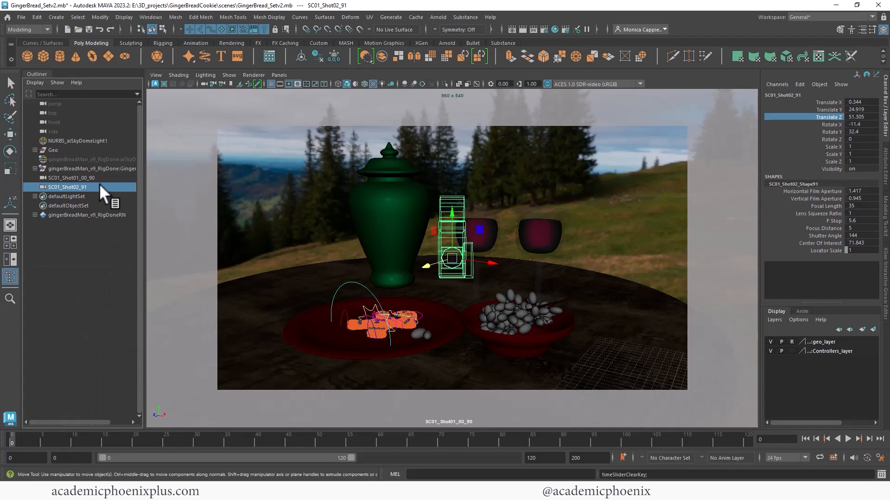
- Look through the SC01_Shot02_91 camera in the viewport
middle_drag(93, 187, 312, 207)
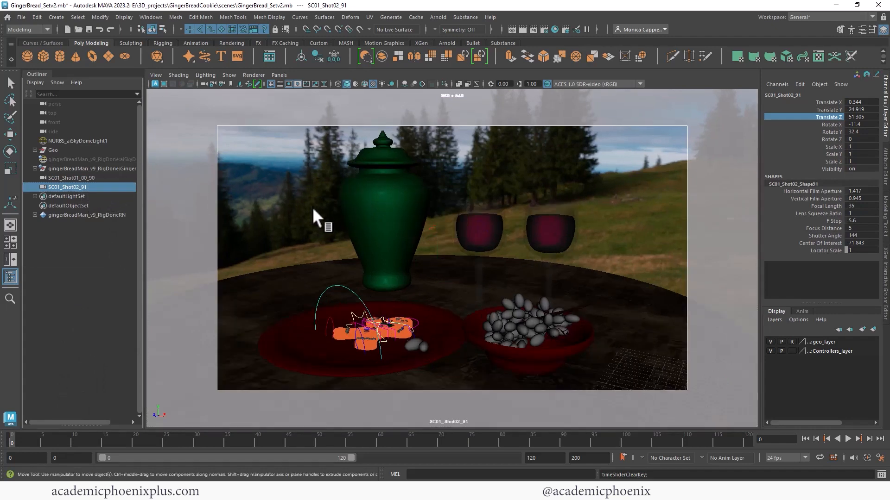
click(278, 76)
mouse_move(298, 85)
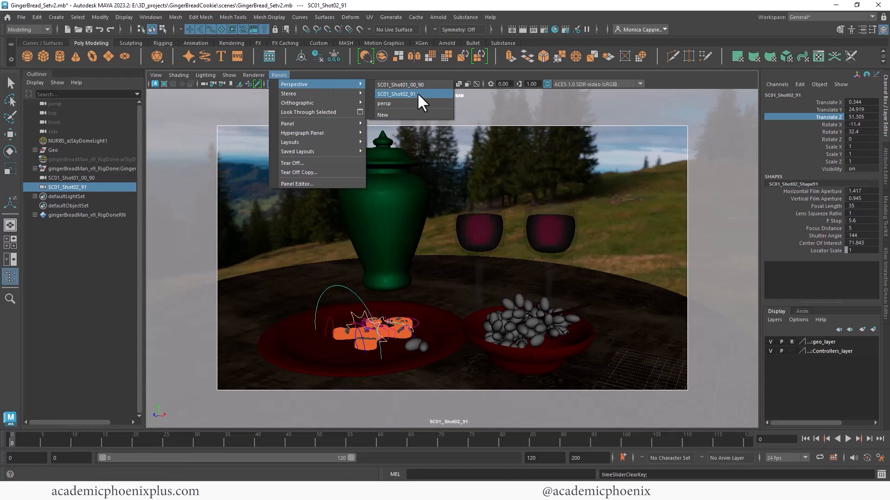
click(417, 93)
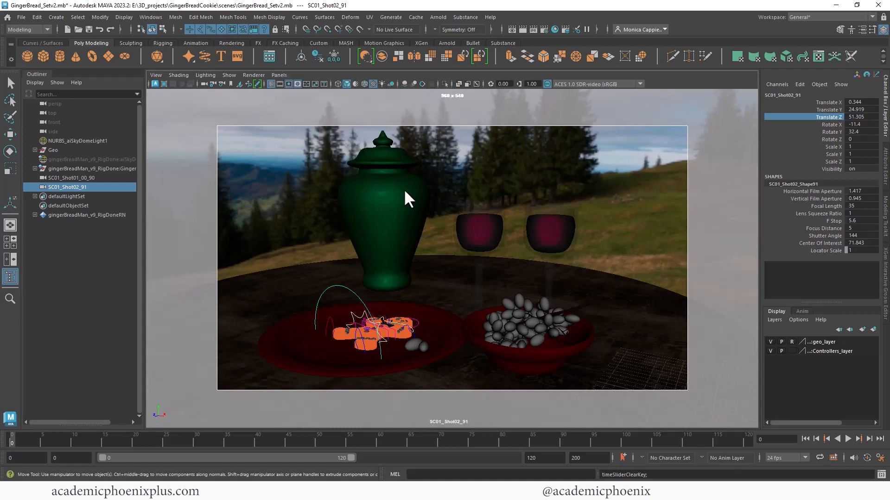
- Frame the plate with the second camera at about -35.53, 21.9, 35.94, rotated -31.8 in X and 13.2 in Y, and keyframe it at frame 0
alt+drag(404, 189, 419, 239)
alt+middle_drag(418, 237, 487, 160)
alt+right_drag(504, 170, 549, 176)
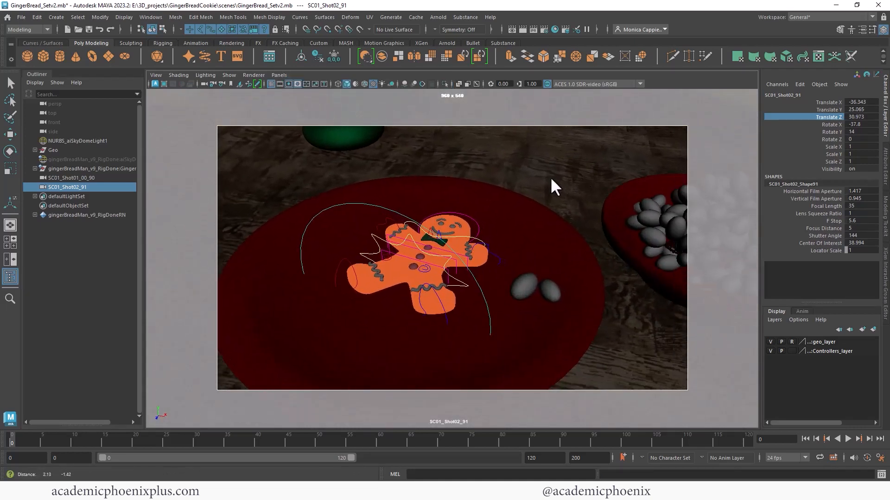
alt+drag(549, 177, 530, 185)
alt+right_drag(530, 185, 540, 189)
alt+middle_drag(532, 201, 566, 208)
alt+drag(550, 210, 554, 220)
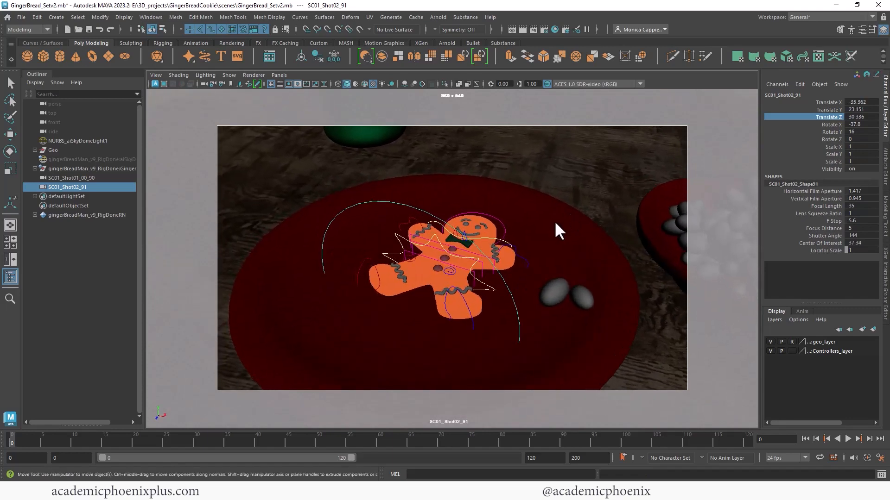
alt+right_drag(523, 163, 522, 192)
alt+drag(518, 184, 525, 170)
key(s)
- At frame 56, move the camera close above the gingerbread man to about -38.91, 17.91, 17.65, rotated -49.2 in X and 12.8 in Y, and keyframe it
drag(22, 443, 29, 439)
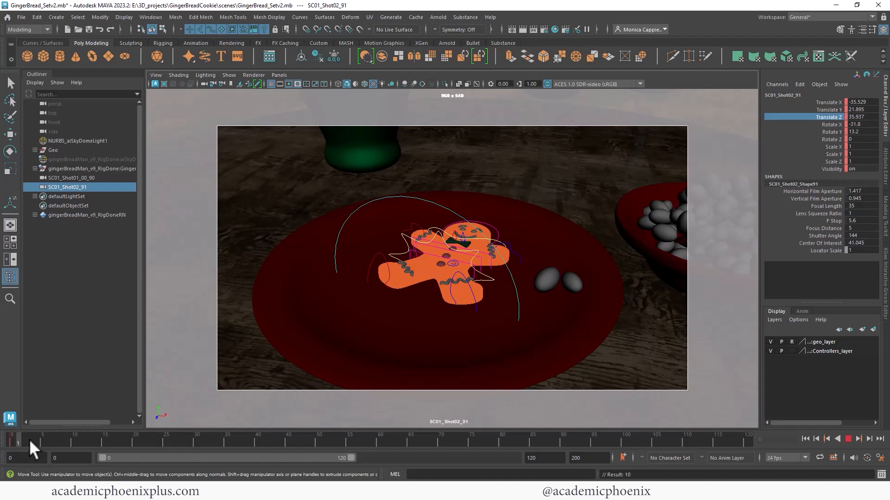
drag(333, 436, 356, 437)
alt+right_drag(404, 227, 569, 227)
alt+drag(569, 227, 551, 235)
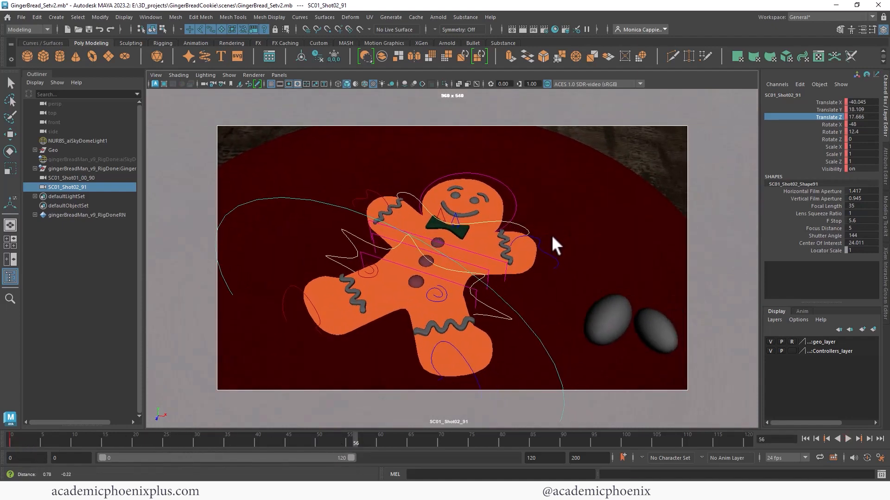
alt+right_drag(551, 234, 545, 227)
alt+middle_drag(546, 227, 549, 243)
key(s)
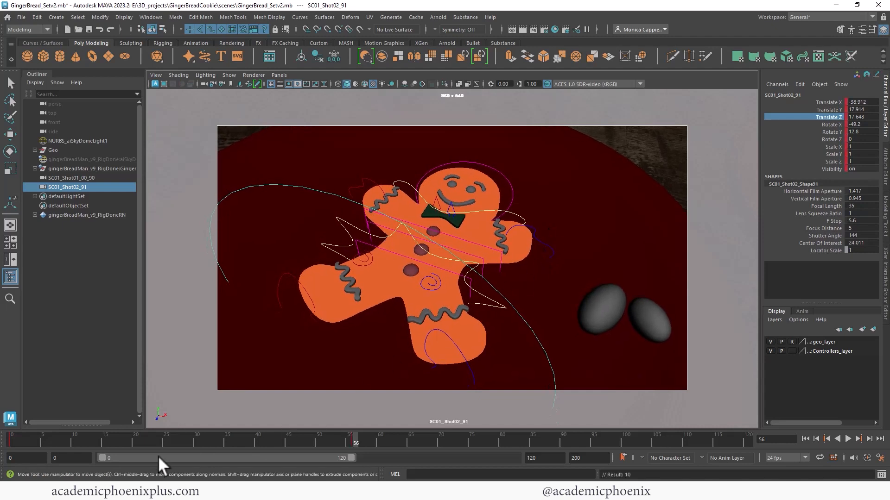
- Play back the second camera's move from frame 0 and return to the keyframe at frame 56
click(12, 441)
click(837, 438)
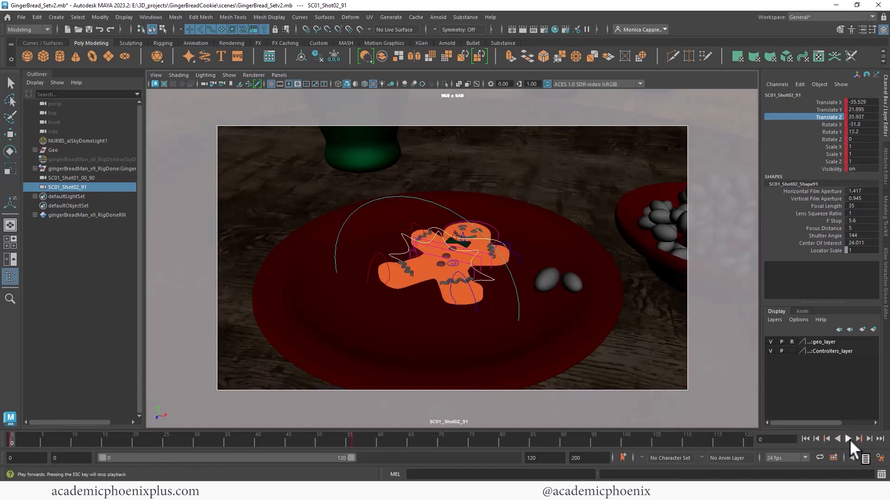
click(846, 438)
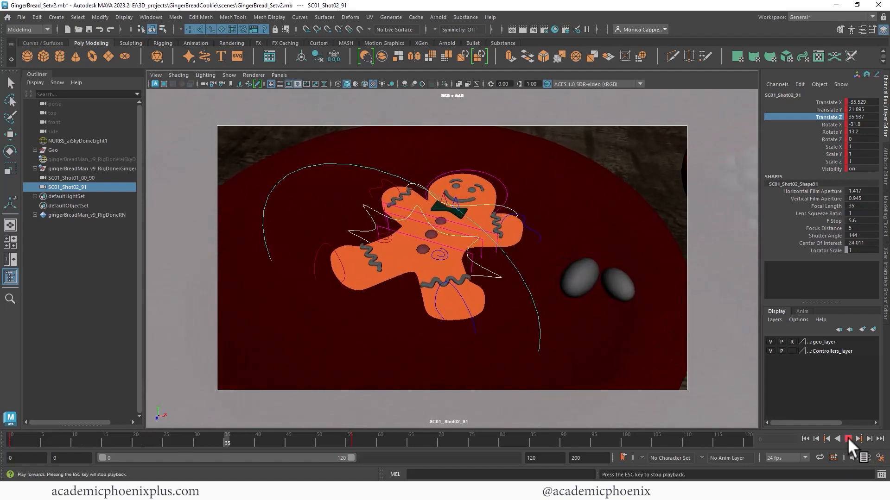
click(847, 438)
click(354, 438)
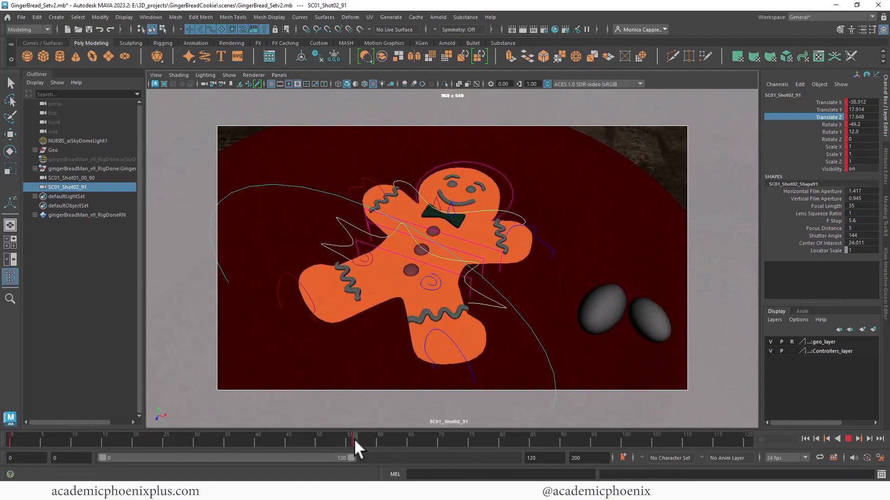
- Replace the frame 0 keyframe with a straight pull-back to about -37.03, 27.78, 25.95, keeping the frame 56 rotation, and play the move
click(10, 439)
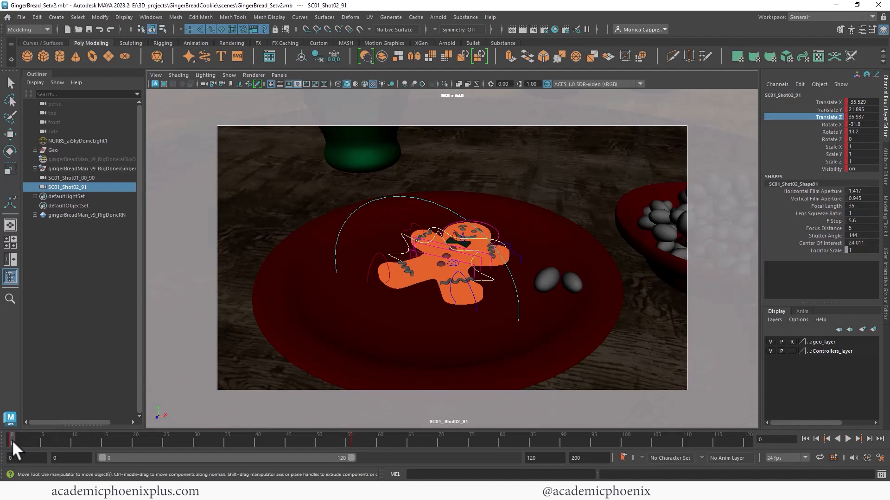
right_click(13, 439)
click(79, 295)
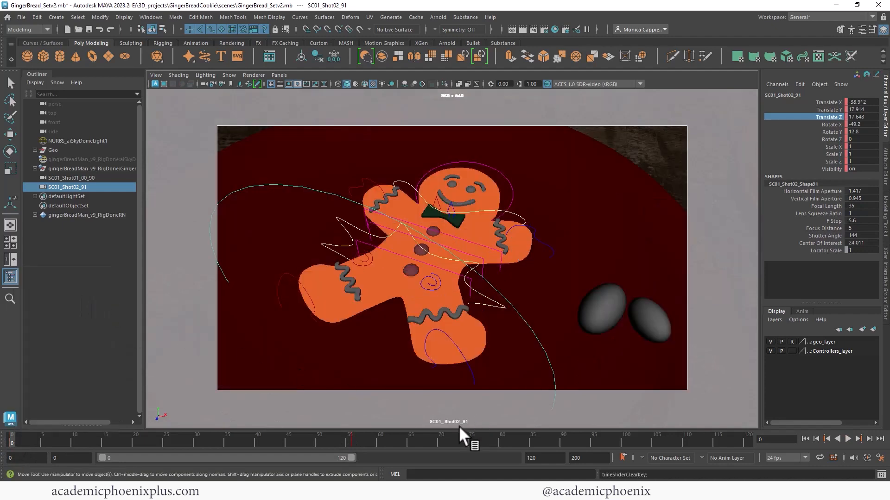
click(354, 439)
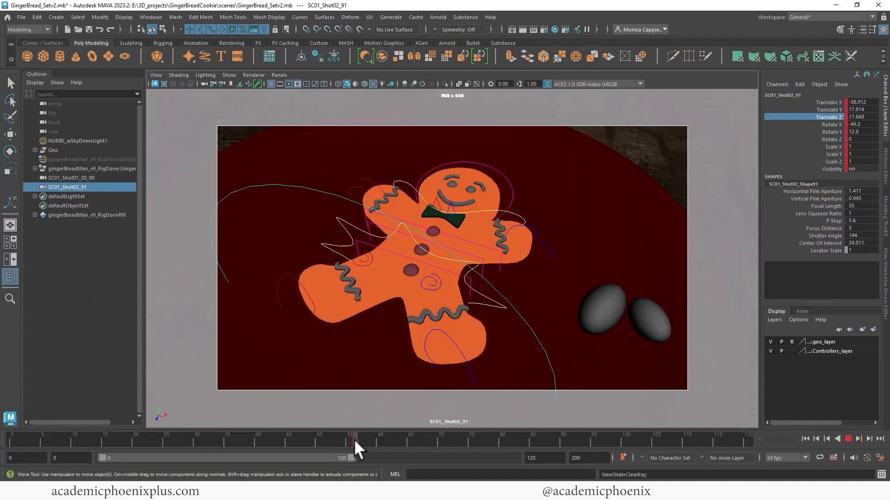
click(8, 440)
scroll(515, 273, down, 8)
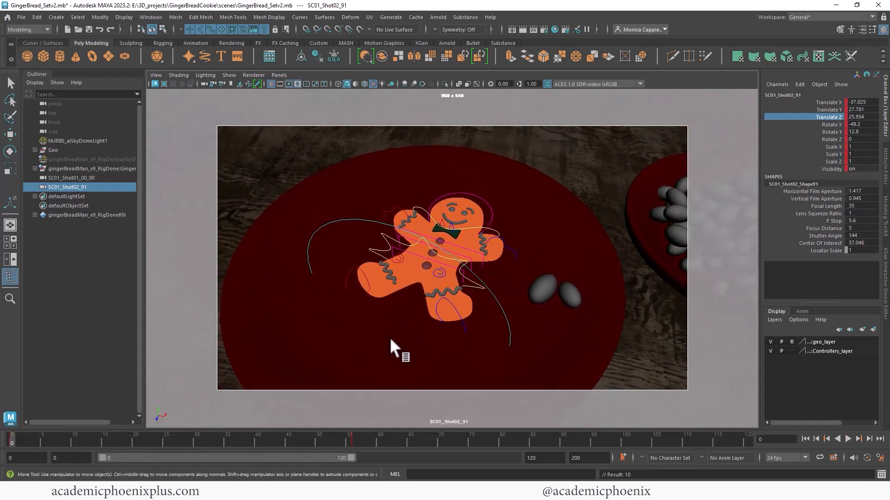
click(848, 439)
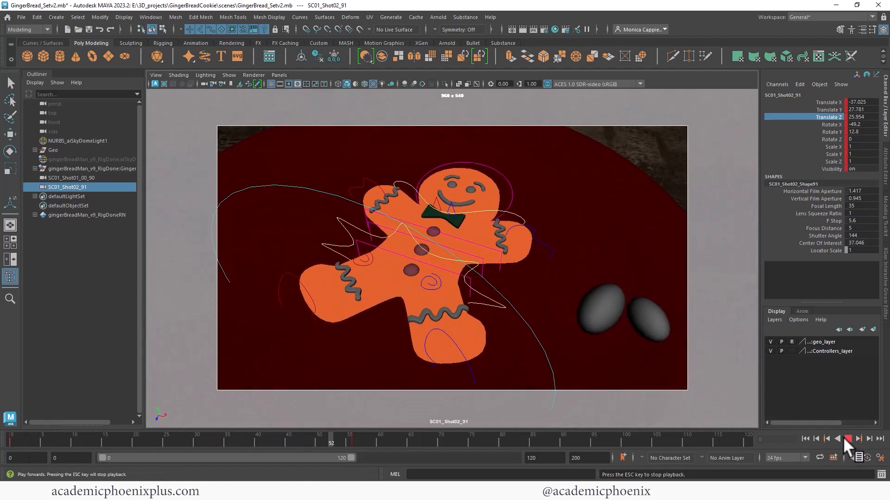
click(847, 438)
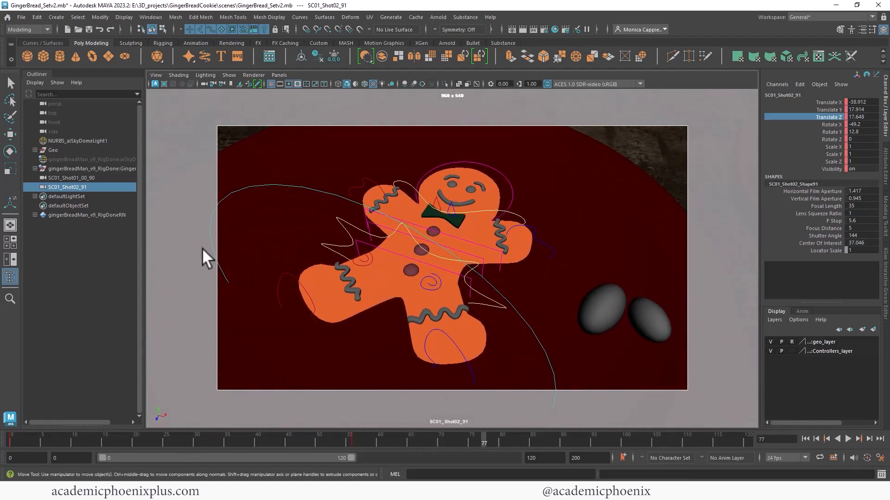
- Rename the second camera to SC01_Shot02_00_56
double_click(91, 186)
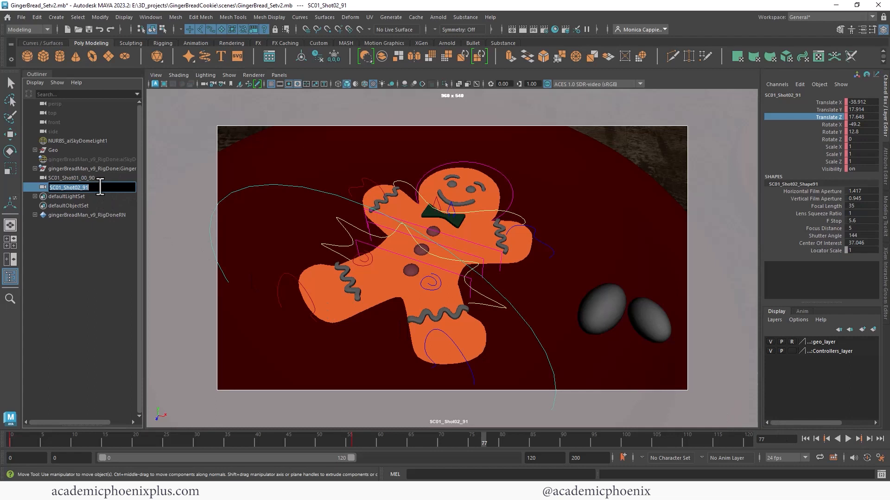
key(Right)
key(BackSpace)
key(BackSpace)
text(00_56)
key(Return)
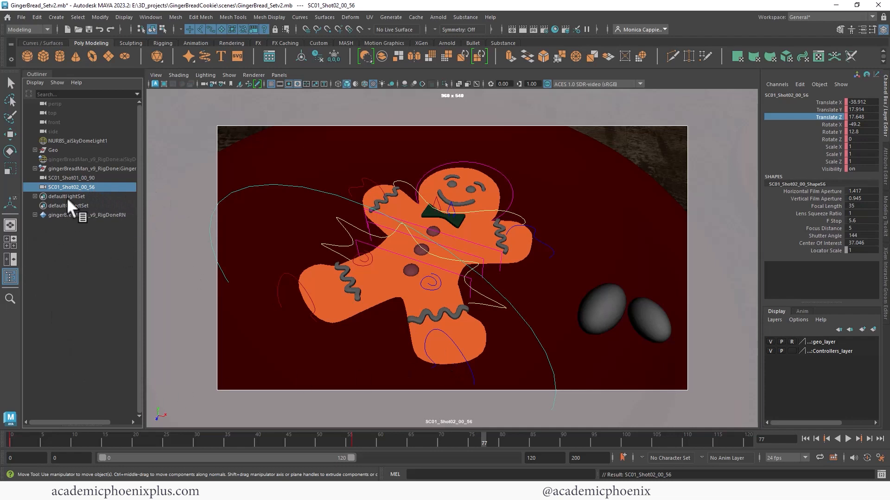
- Duplicate the SC01_Shot02_00_56 camera and rename the copy SC01_Shot03_
key(ctrl+d)
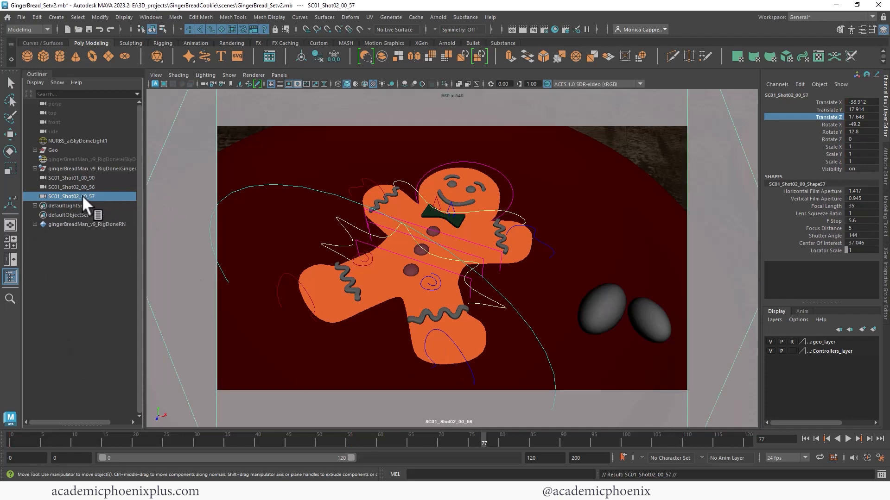
double_click(75, 196)
key(BackSpace)
key(BackSpace)
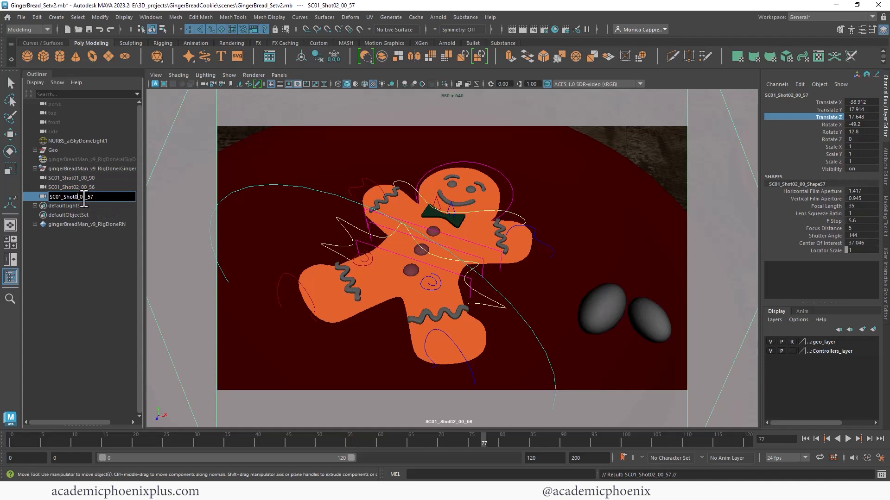
text(3_)
key(Delete)
key(Delete)
key(Delete)
key(Delete)
key(Delete)
key(Return)
- Look through SC01_Shot03_ and frame the gingerbread man from a low angle at about -25.39, 10.91, 19.35, rotated -22.8 in X and 44.4 in Y
click(70, 272)
click(83, 195)
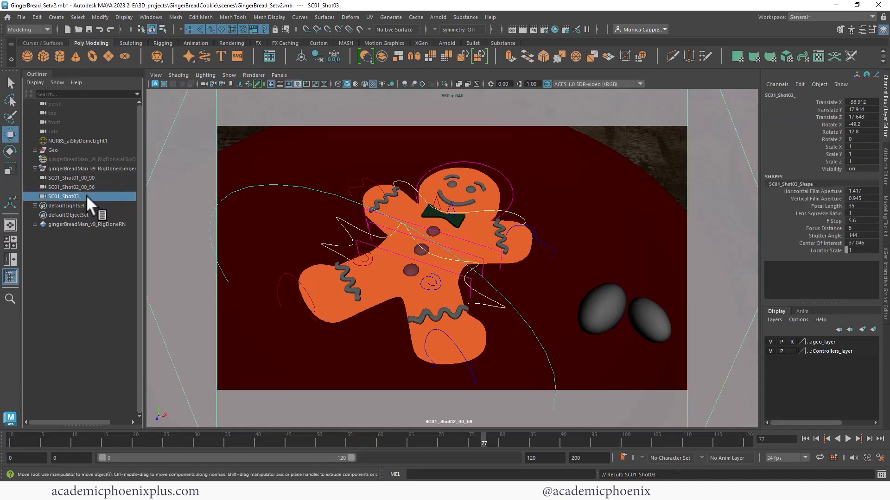
alt+drag(589, 216, 566, 216)
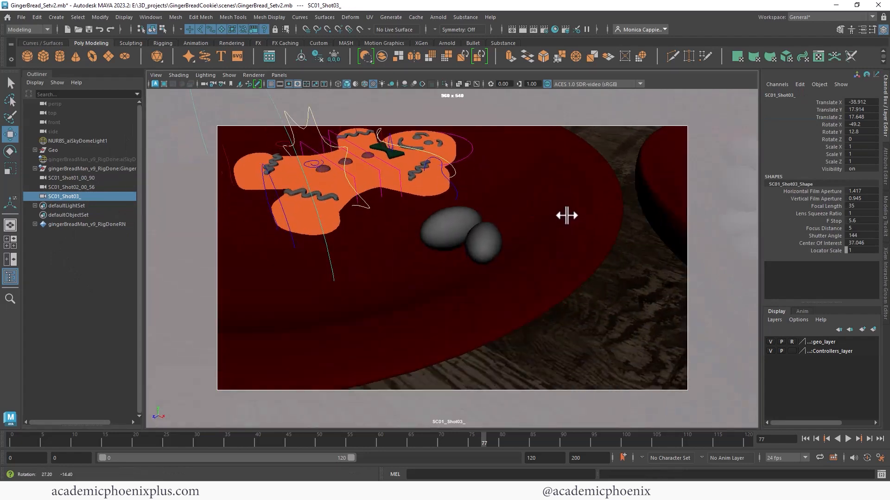
alt+right_drag(566, 217, 454, 173)
alt+middle_drag(455, 173, 483, 241)
alt+right_drag(483, 240, 520, 240)
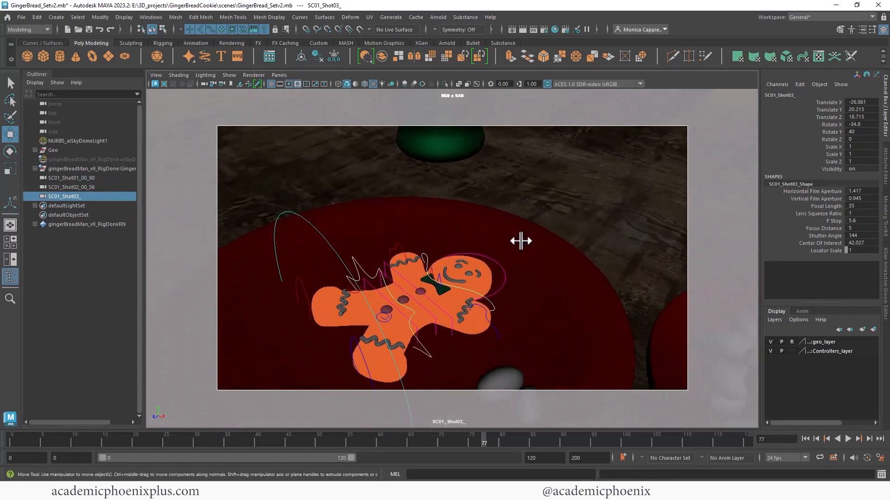
alt+drag(520, 240, 449, 219)
alt+right_drag(449, 220, 473, 215)
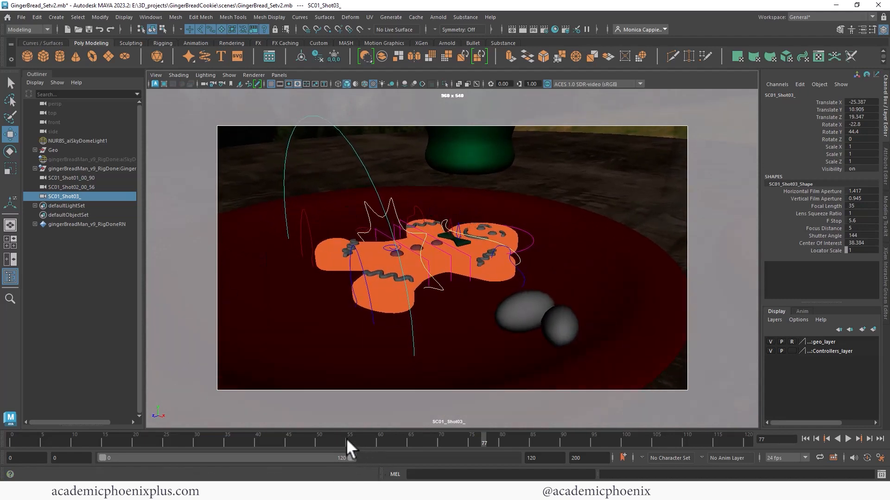
- Keyframe the SC01_Shot03_ camera at frame 90 and rename it SC01_Shot03_91
drag(347, 438, 443, 443)
drag(564, 444, 566, 444)
key(s)
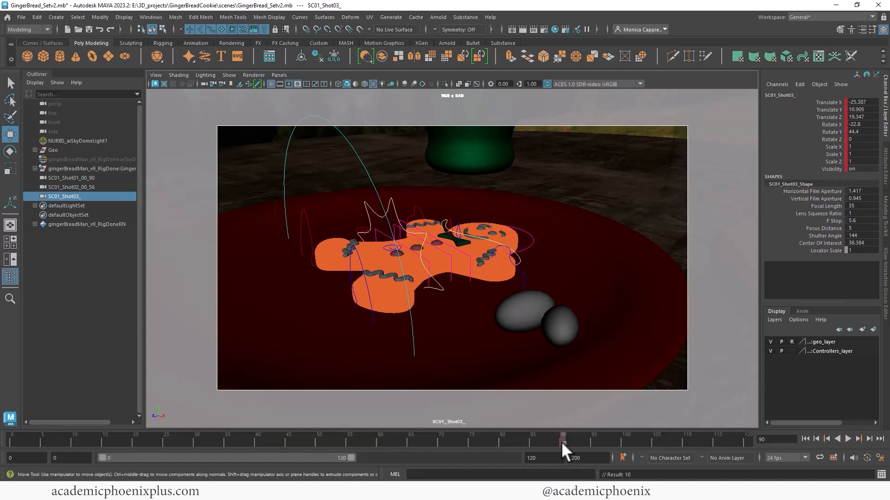
drag(562, 443, 568, 441)
double_click(90, 195)
text(91)
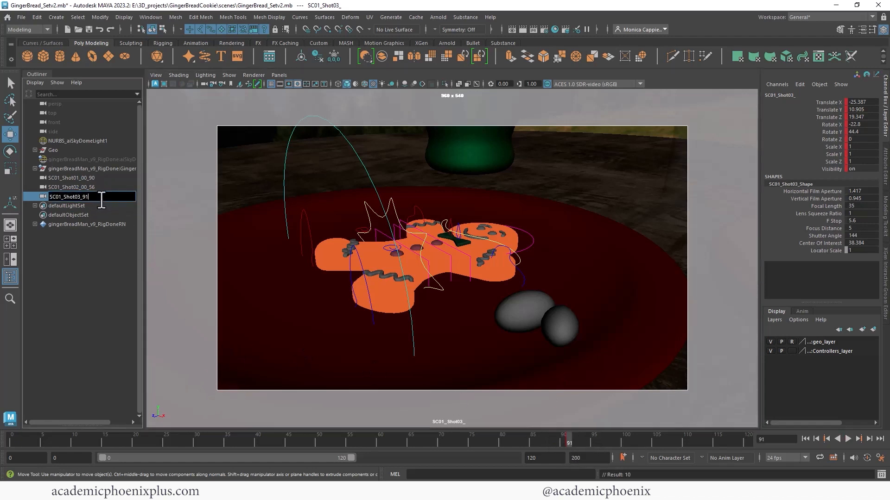
key(Return)
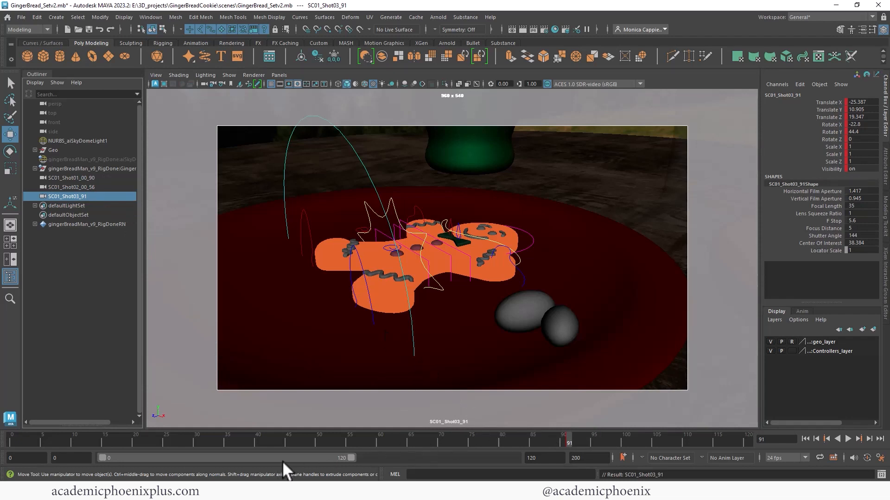
- Set the playback range to frames 91 to 200
drag(282, 461, 517, 457)
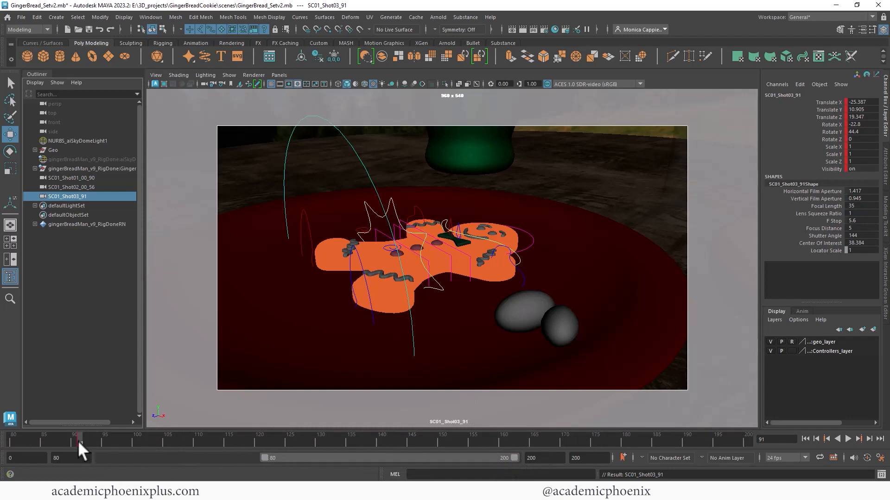
key(alt+v)
key(alt+v)
drag(265, 457, 287, 457)
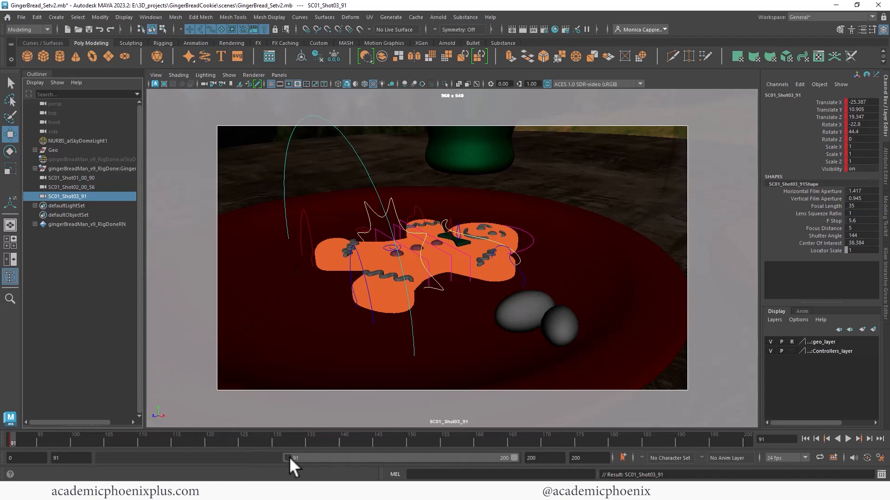
- Try to select all of the gingerbread man's rig controls in the camera view
click(383, 192)
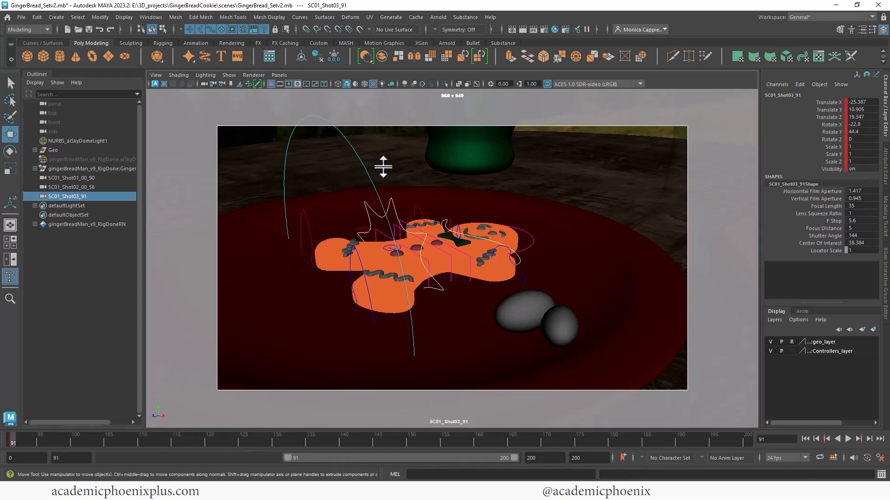
click(318, 236)
click(621, 192)
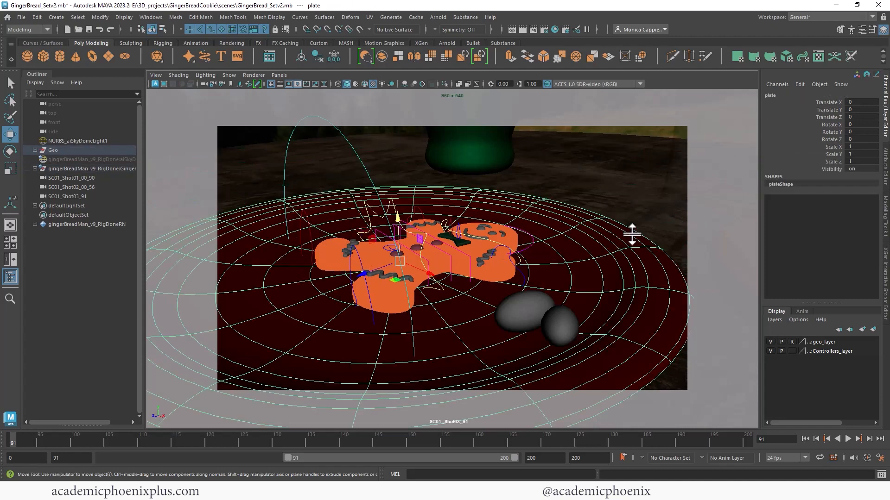
click(457, 155)
drag(237, 108, 689, 377)
click(600, 173)
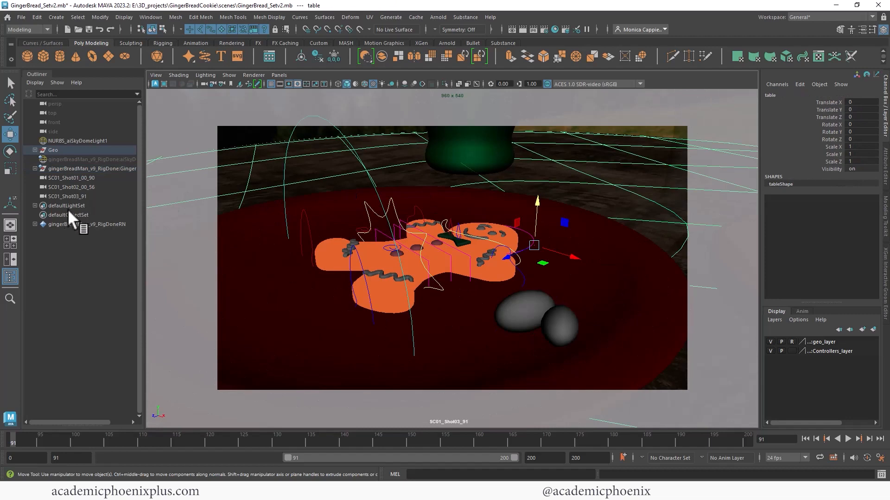
- Assign the Geo group to a new display layer and name the layer Enviro_layer
click(53, 150)
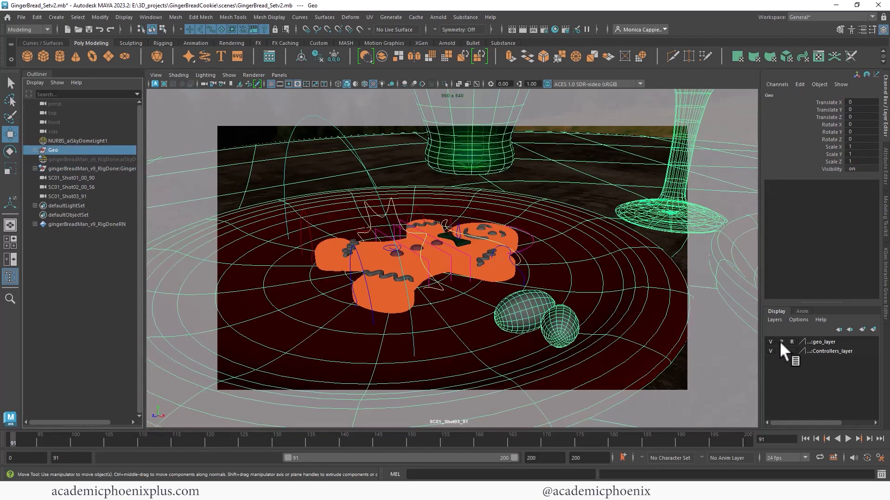
click(850, 331)
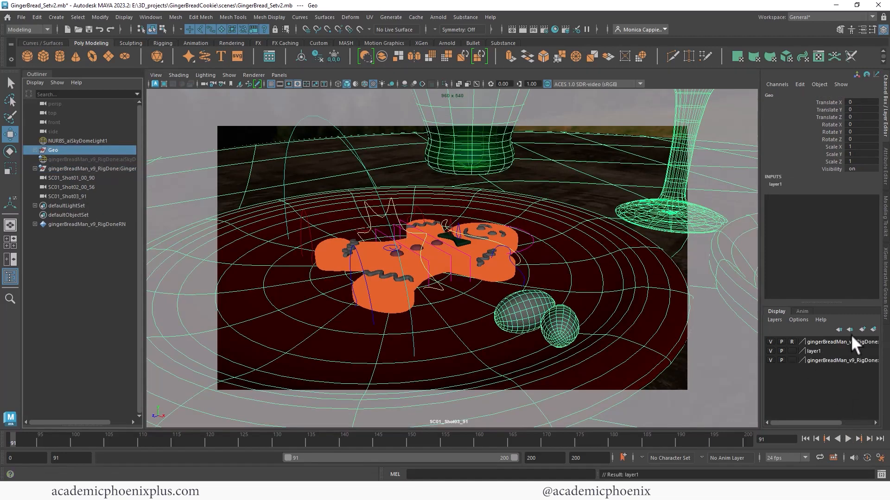
drag(823, 340, 824, 340)
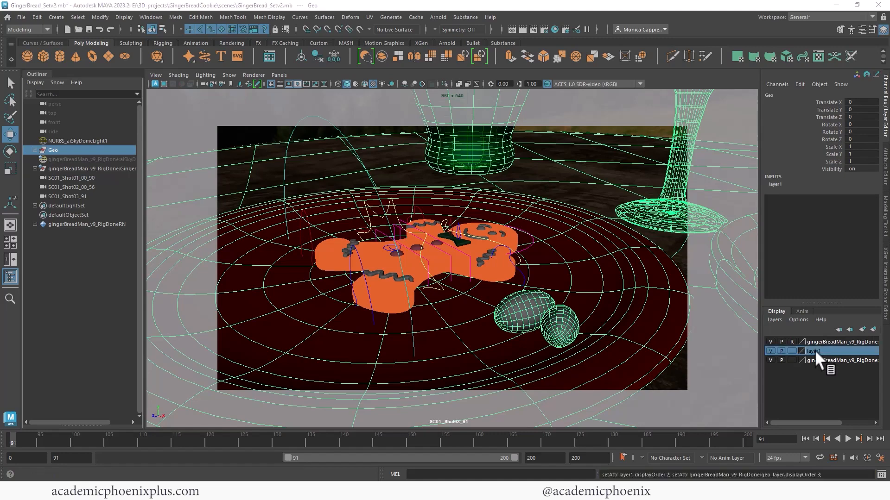
double_click(814, 351)
key(BackSpace)
key(BackSpace)
key(BackSpace)
key(BackSpace)
key(BackSpace)
key(BackSpace)
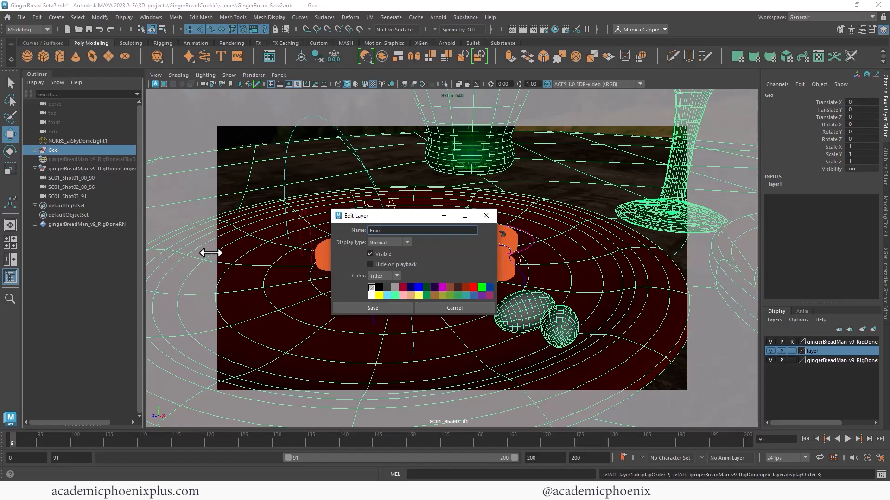
text(Enviro_layer)
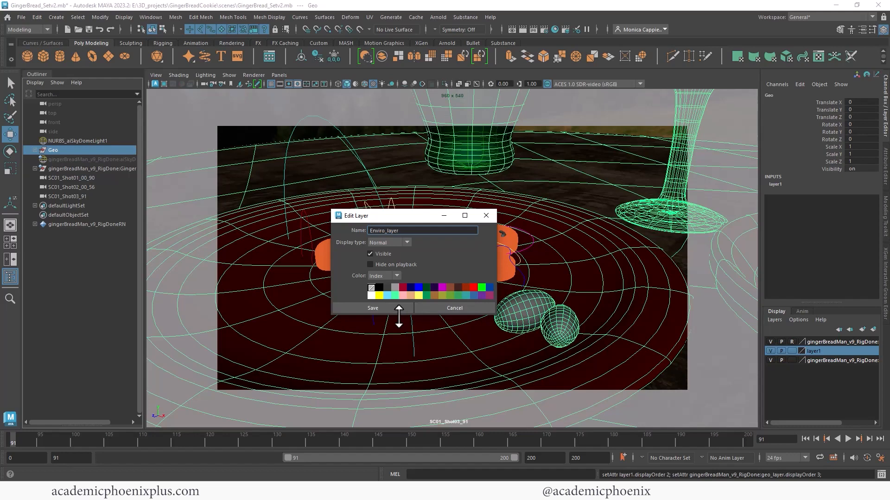
click(375, 307)
- Set Enviro_layer to Reference and test selecting the gingerbread man's controls over the set
click(791, 350)
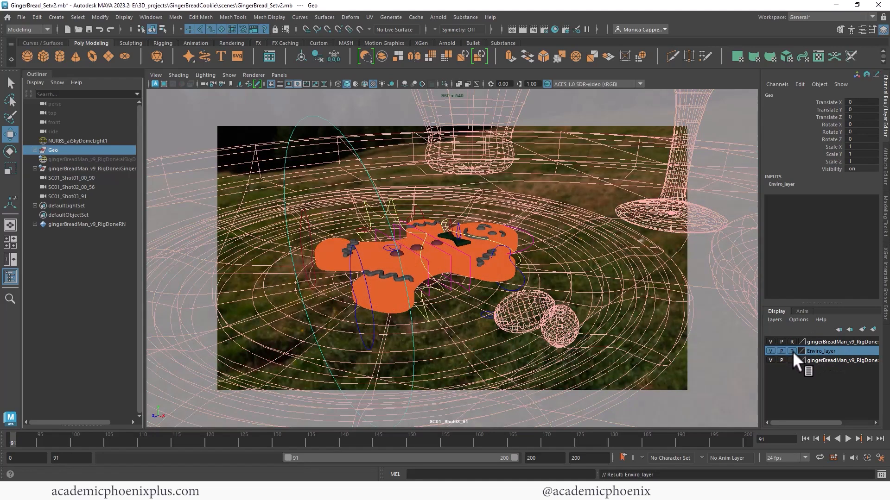
click(793, 353)
click(689, 337)
click(496, 296)
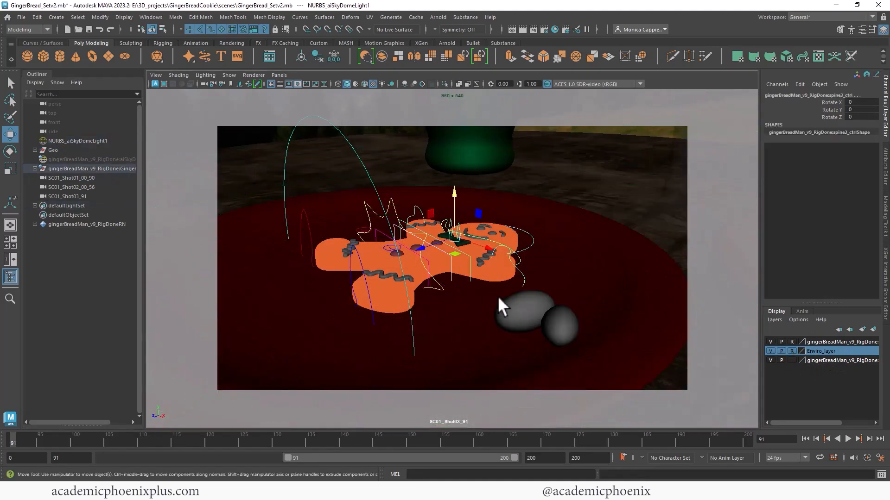
click(377, 233)
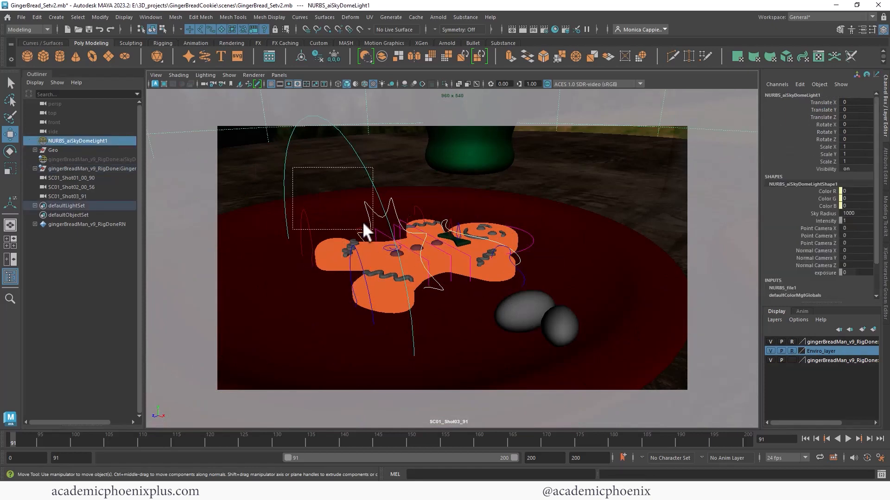
click(362, 221)
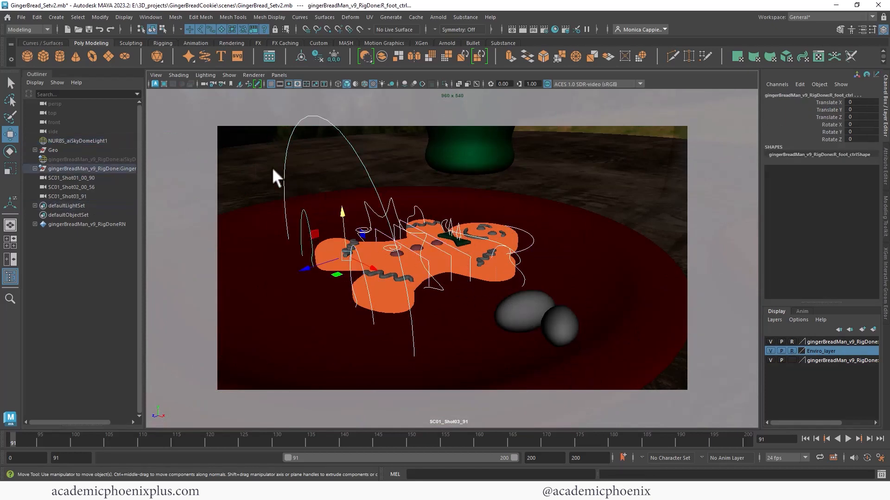
- Add the NURBS_aiSkyDomeLight1 sky dome to Enviro_layer
click(250, 155)
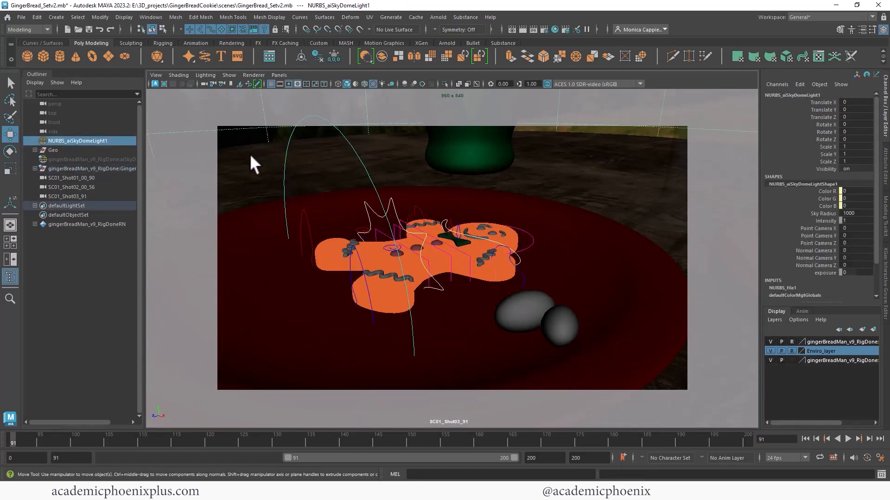
right_click(818, 348)
click(811, 370)
right_click(818, 351)
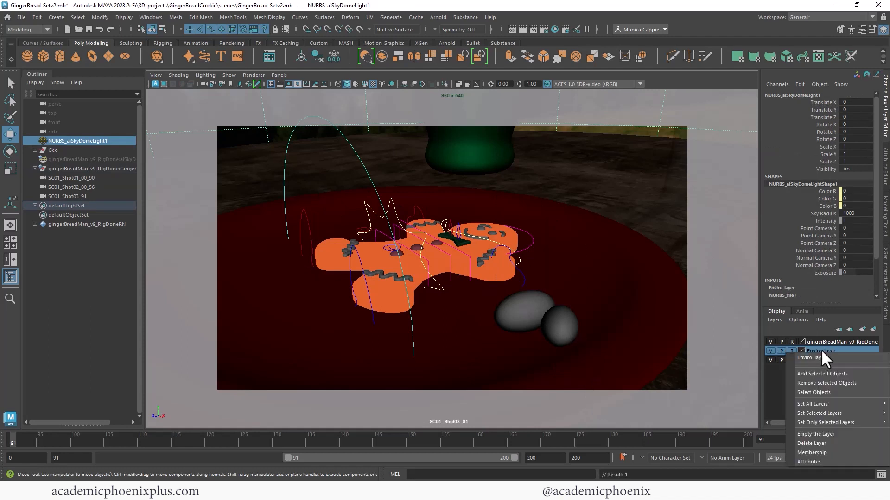
click(823, 373)
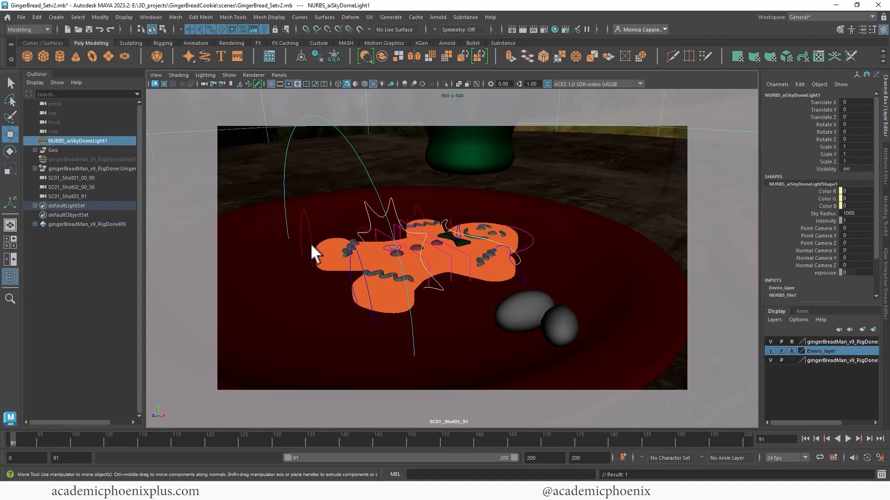
- Select all of the gingerbread man's controls and keyframe the lying pose at frame 91
click(275, 155)
drag(238, 120, 584, 338)
drag(194, 120, 586, 405)
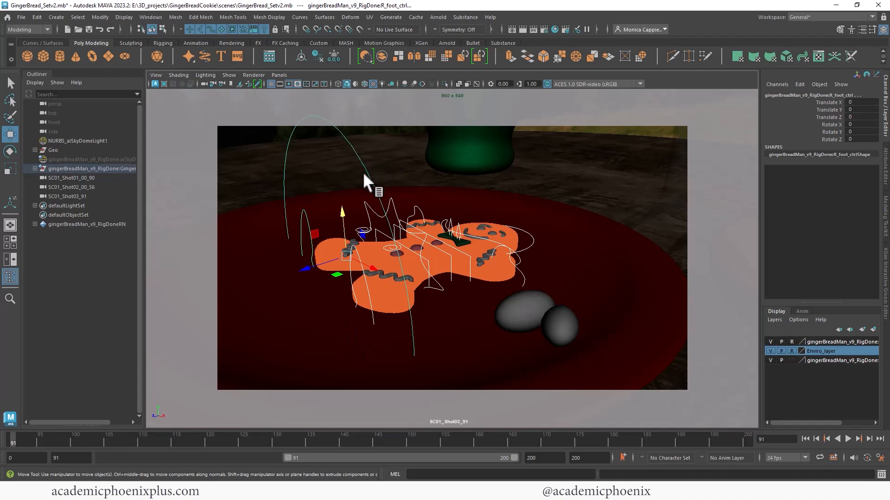
key(s)
- At frame 111, rotate the three spine controls together to about 18.35 in X so the torso lifts off the plate
click(36, 438)
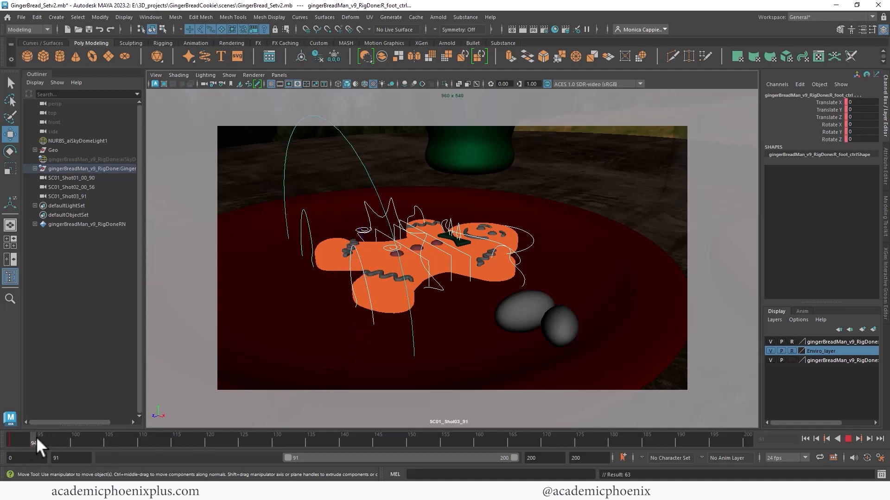
drag(144, 441, 144, 441)
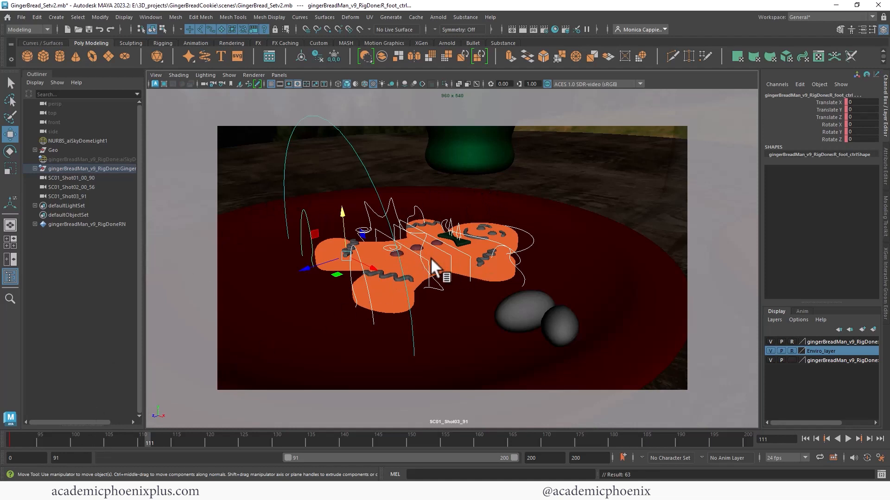
click(448, 258)
click(466, 251)
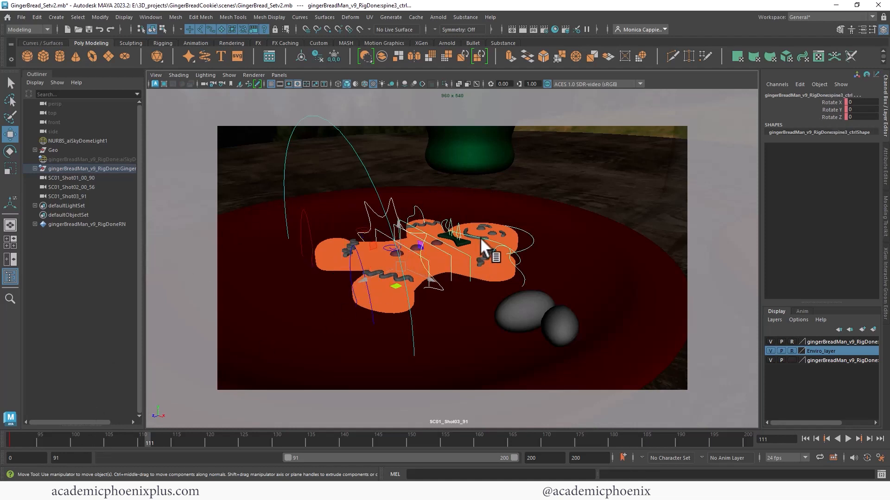
key(e)
drag(419, 227, 401, 235)
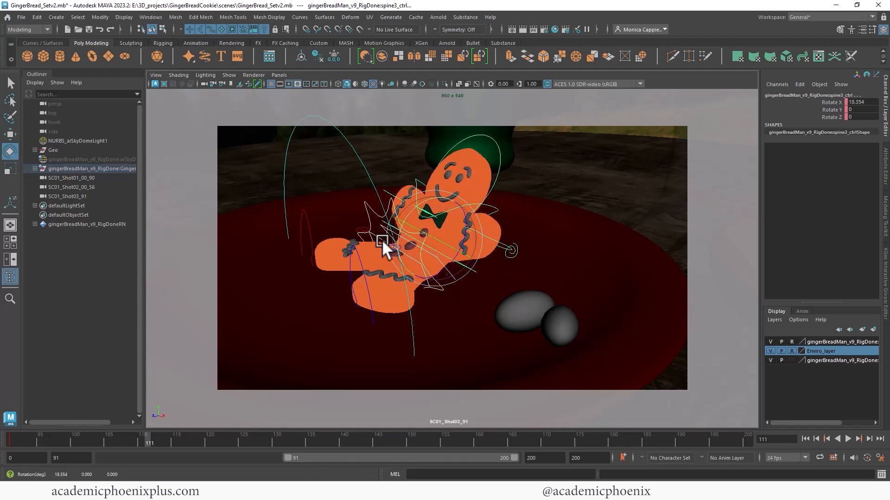
- Rotate the shoulder control to about 12.11 in X and the spine3 control to about 21.44 in X
click(465, 204)
drag(425, 190, 413, 194)
key(w)
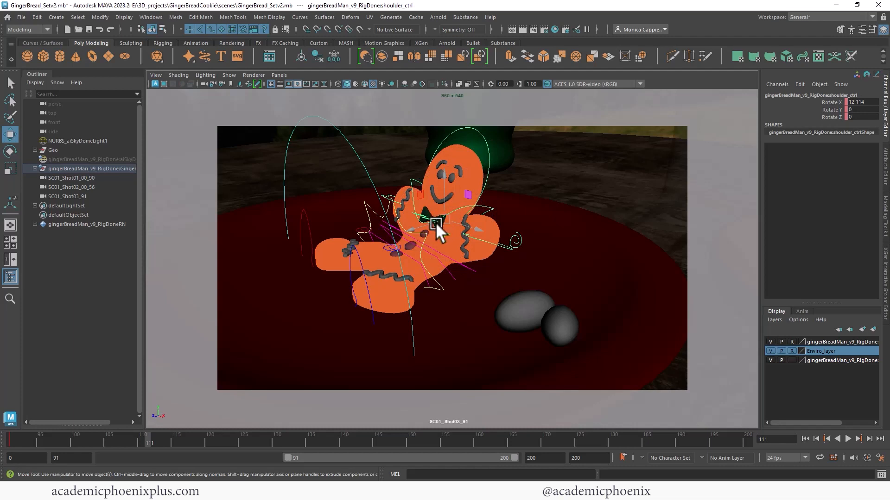
click(427, 245)
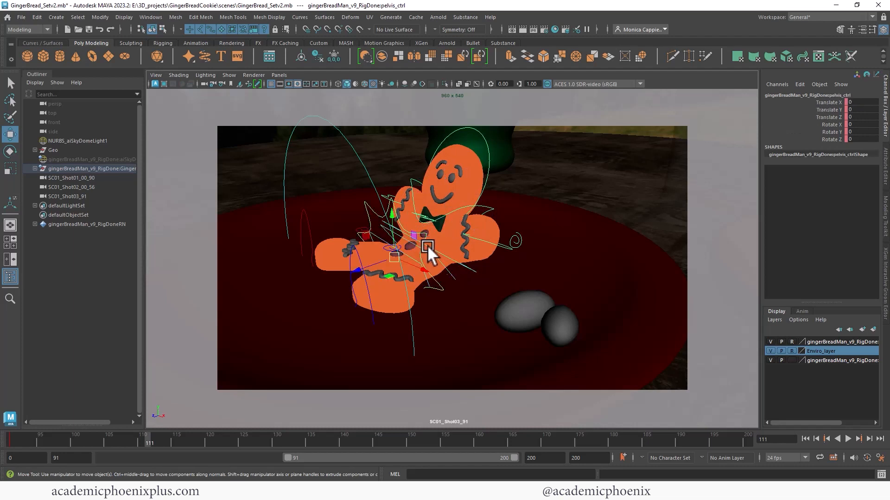
click(464, 263)
key(e)
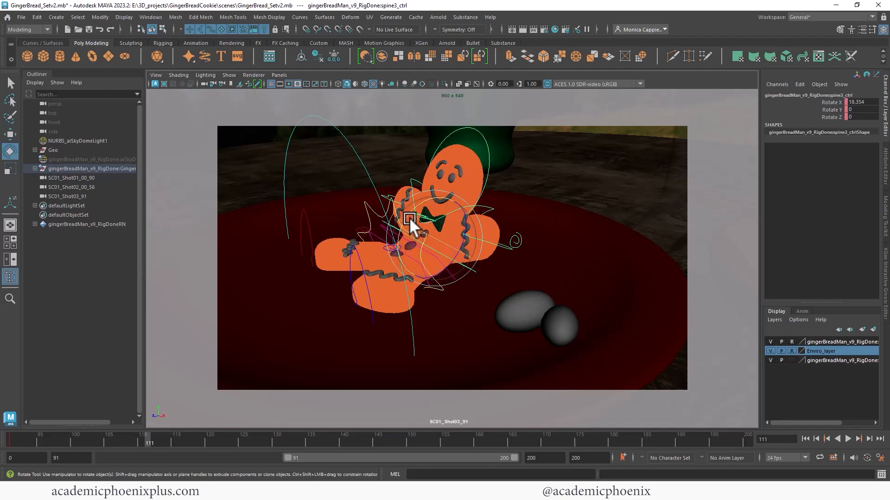
drag(409, 213, 407, 213)
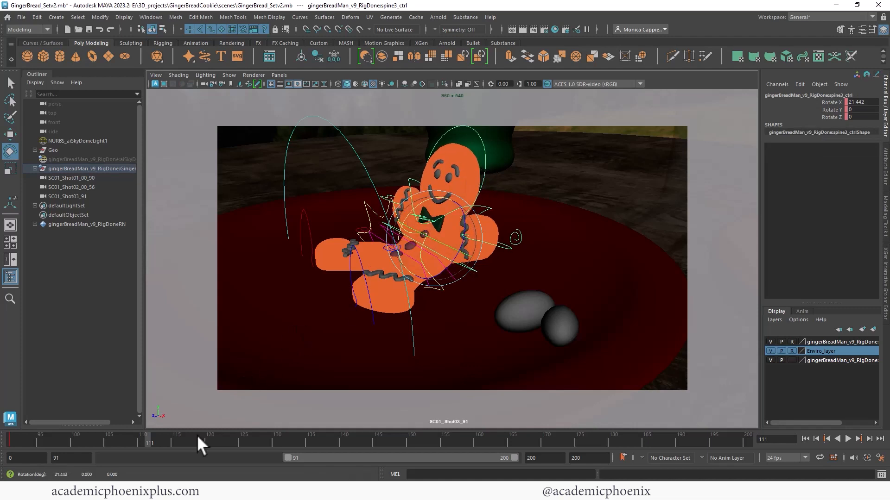
- Keyframe all of the gingerbread man's controls at frame 111 and scrub through the sit-up
shift+drag(327, 131, 555, 399)
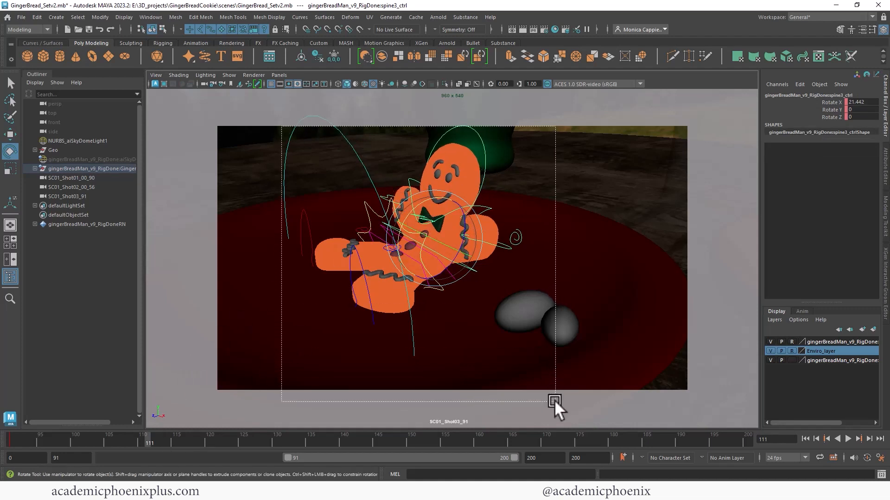
key(s)
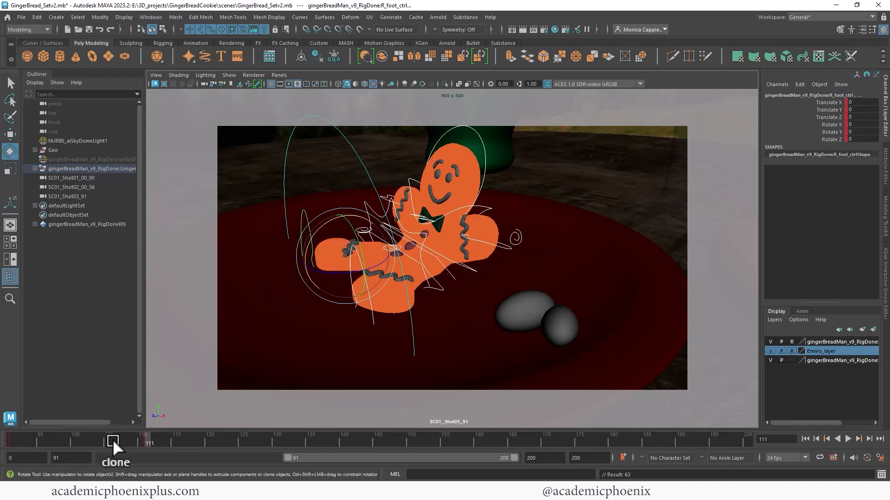
drag(26, 437, 146, 447)
- Rotate the spine1 control to 31.4 in X, keyframe it at frame 111, and scrub on to frame 120
click(412, 258)
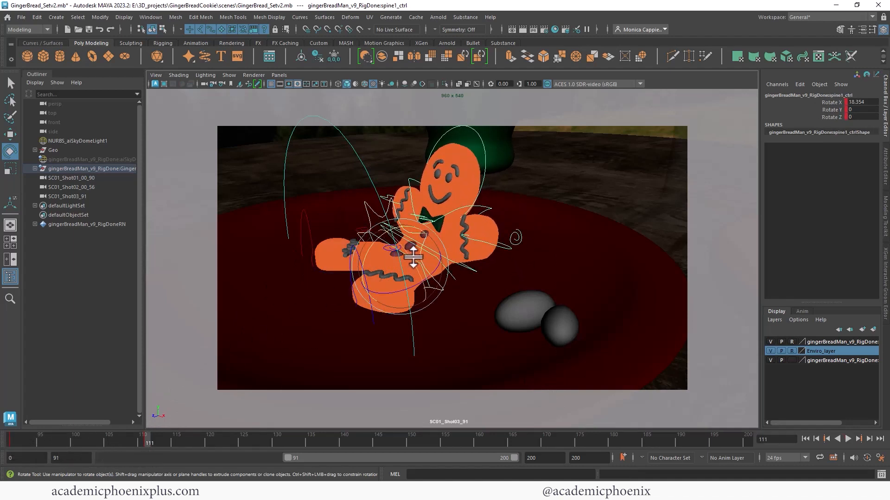
drag(383, 238, 357, 248)
key(s)
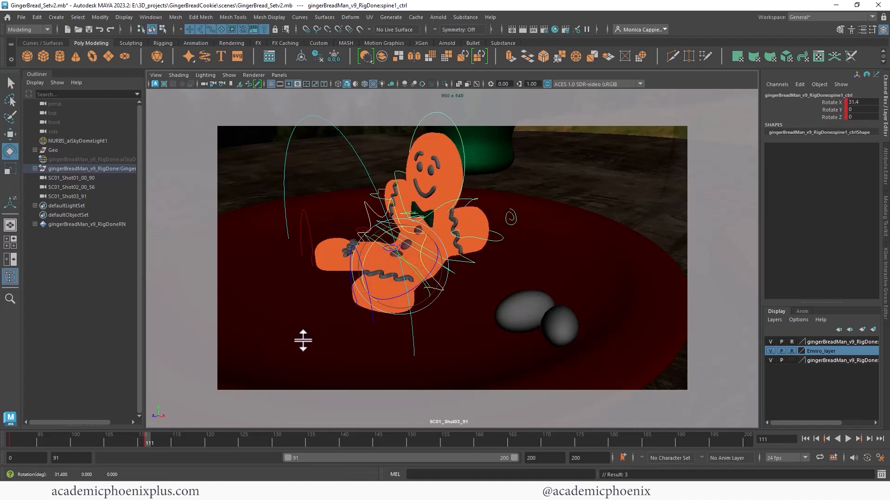
mouse_move(151, 442)
mouse_down()
mouse_move(49, 433)
mouse_move(146, 438)
mouse_up()
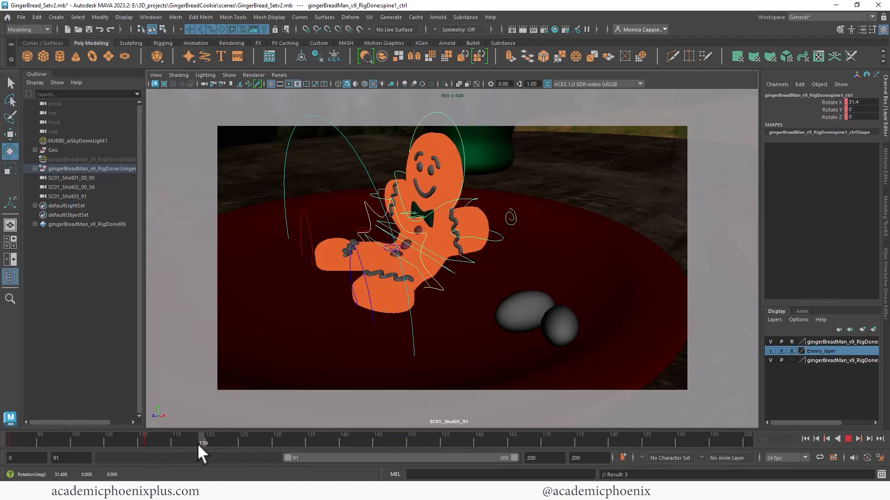
click(209, 443)
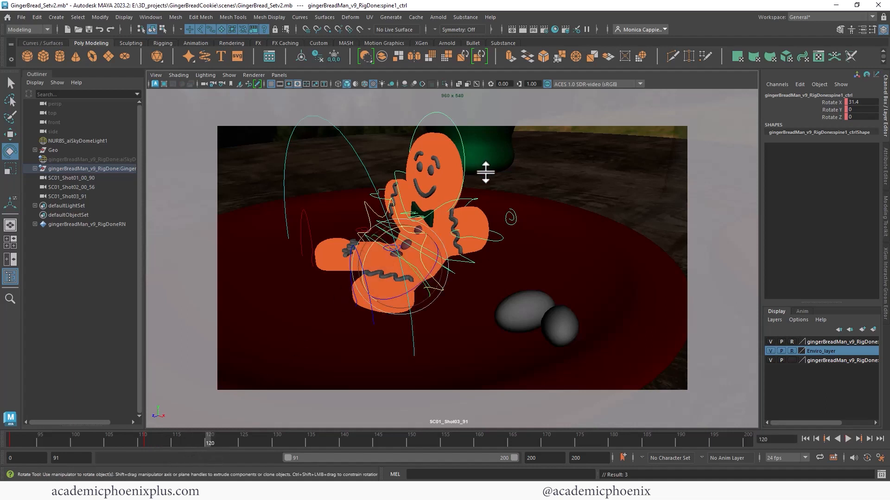
- Rotate the head control to about 25.02 in Y and keyframe that pose at frames 120 and 125
click(468, 165)
click(465, 166)
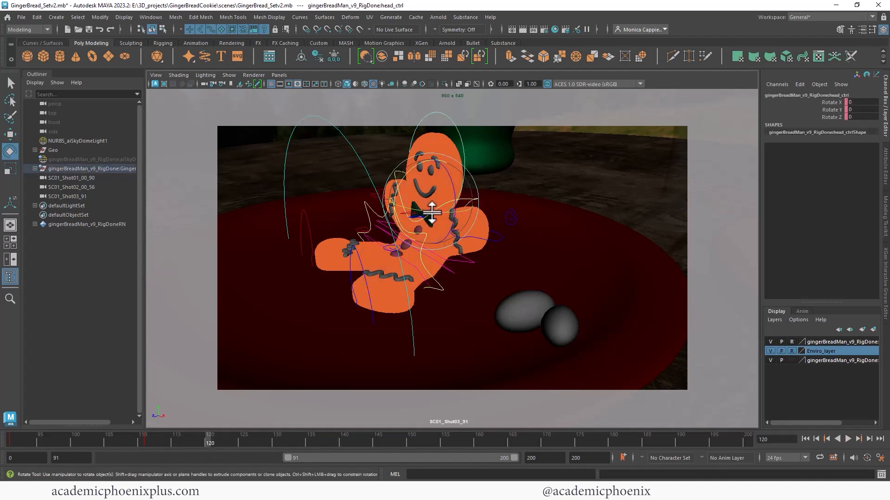
drag(425, 213, 366, 269)
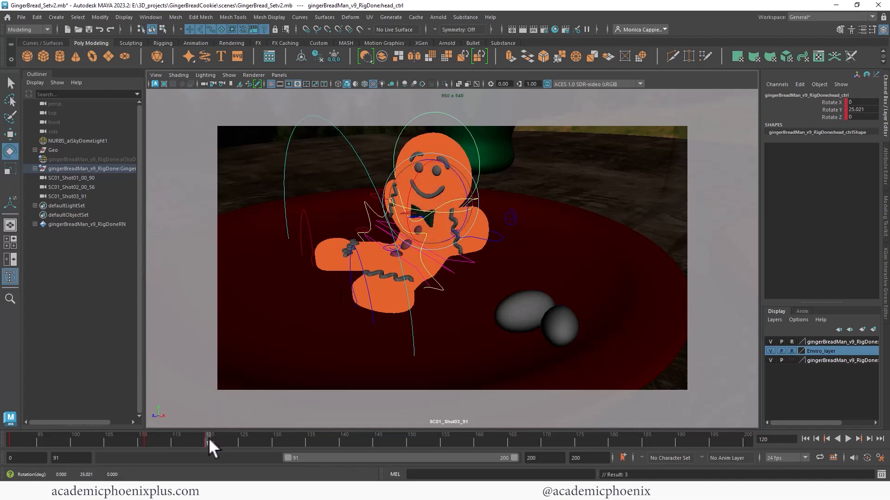
drag(209, 438, 290, 443)
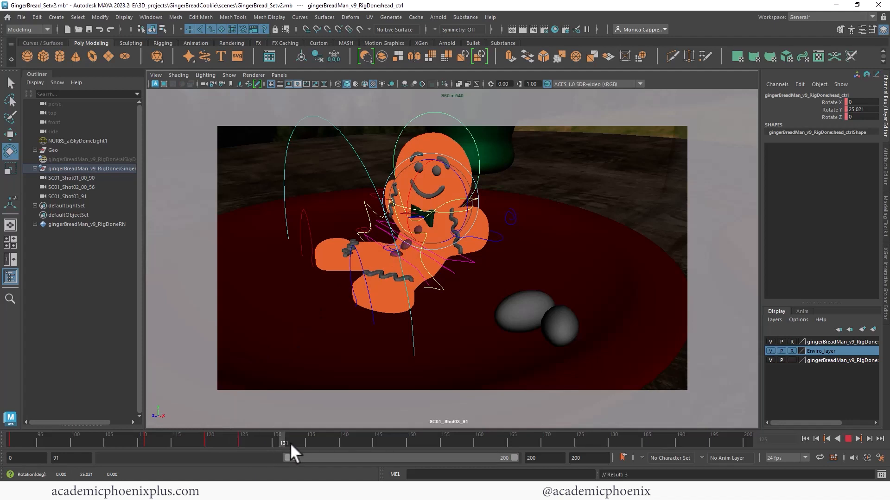
- At frame 140, rotate the head control to about -24.76 in Y, keyframe it, and play the shot from frame 91
drag(354, 448, 343, 441)
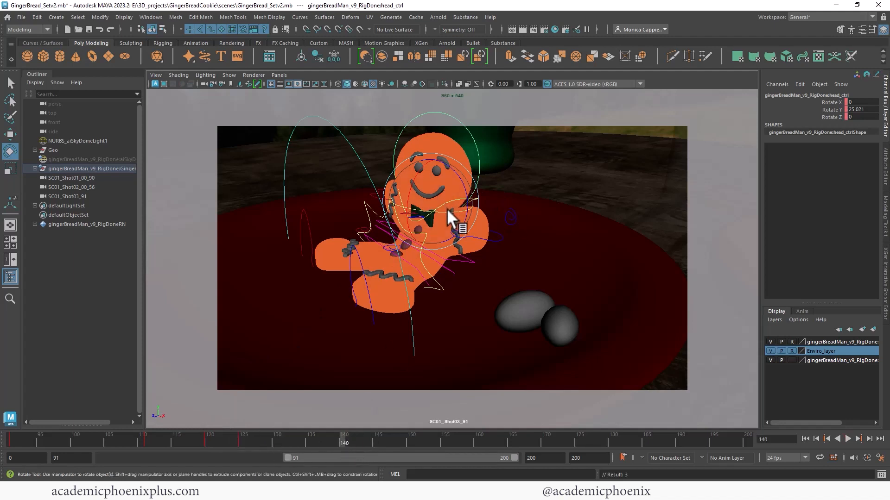
drag(446, 208, 417, 210)
key(s)
drag(329, 443, 14, 444)
click(848, 438)
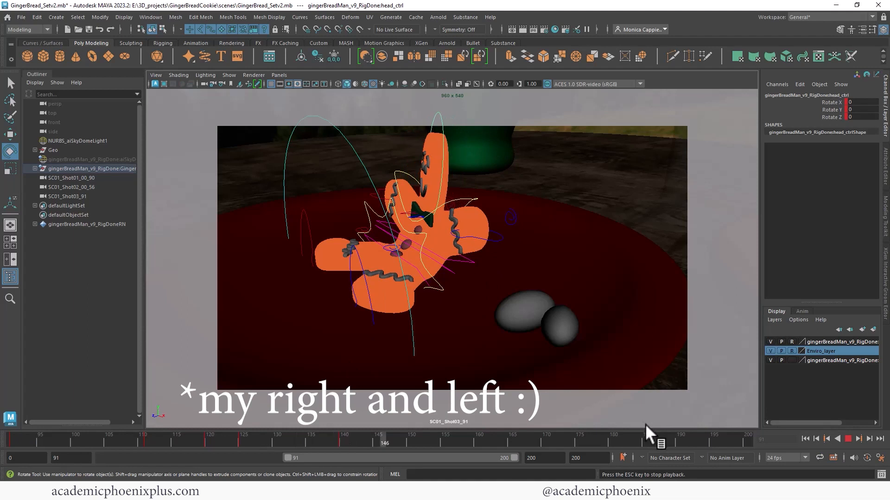
click(552, 410)
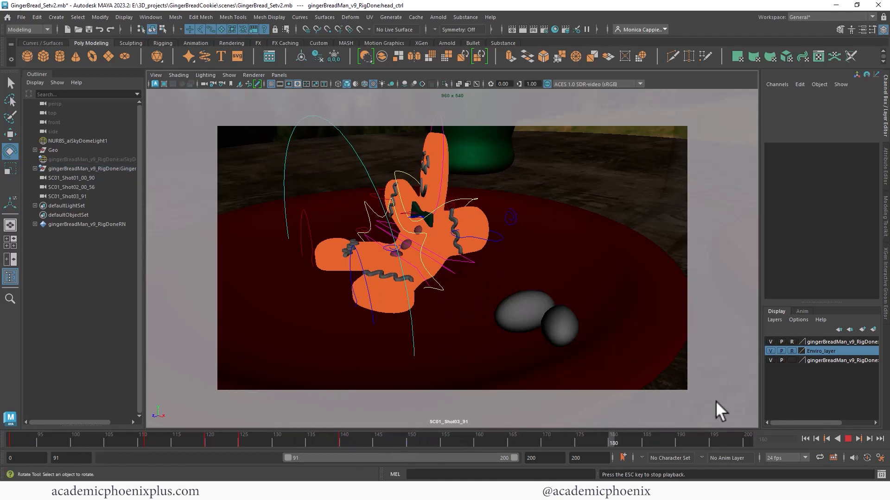
click(848, 439)
- Select all of the gingerbread man's controls and keyframe the seated pose at frame 155
drag(273, 103, 335, 153)
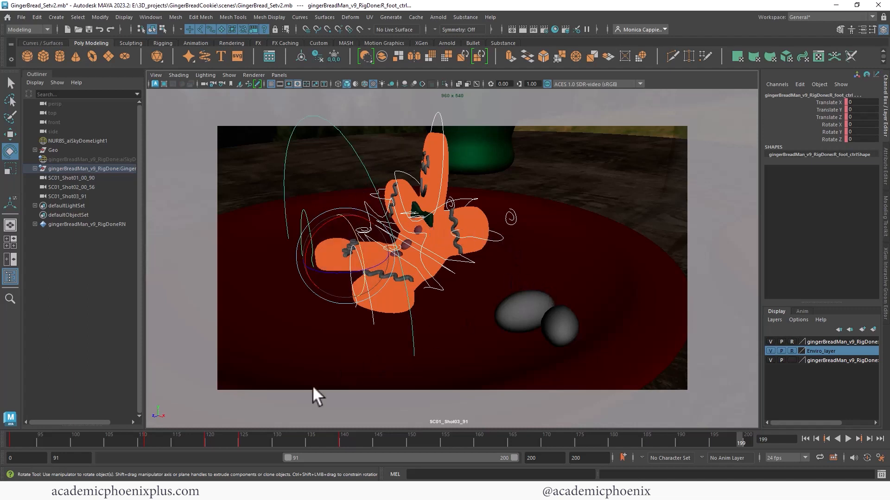
drag(348, 439, 546, 442)
key(s)
- At frame 170, set the gingerbread man's overall control to 0 in Rotate X, Y and Z and keyframe it
click(365, 173)
key(s)
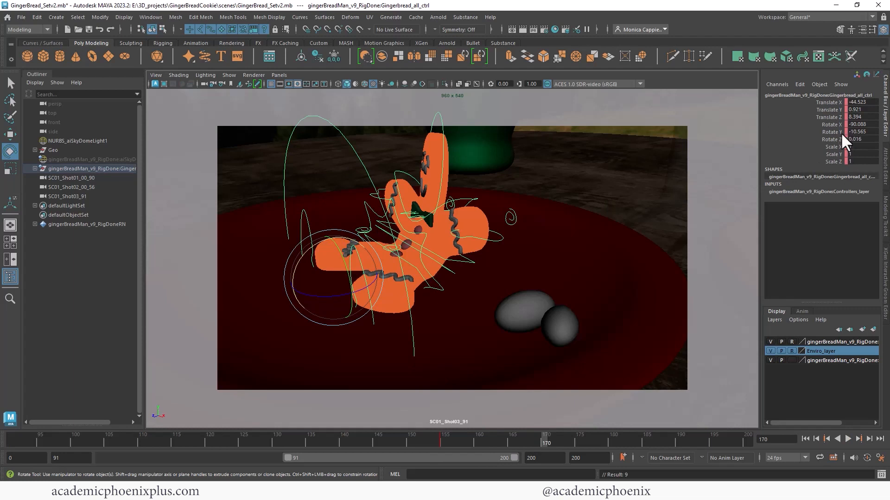
drag(862, 124, 862, 139)
text(0)
key(Return)
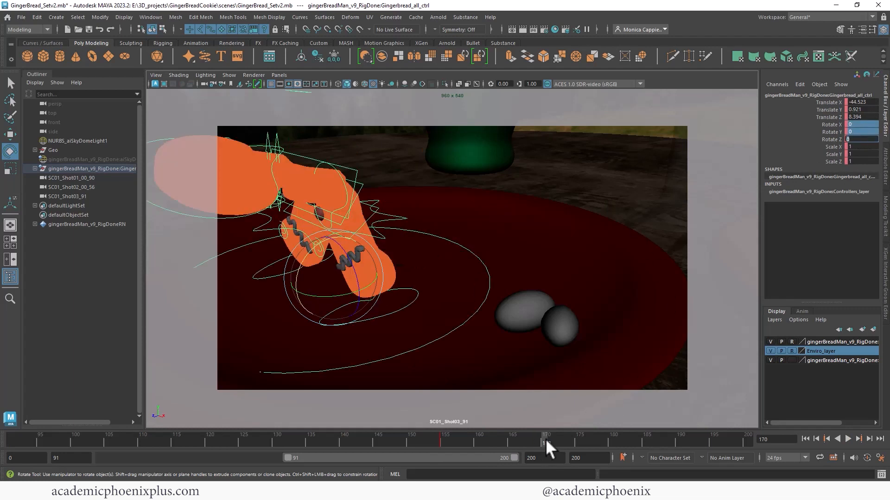
click(831, 140)
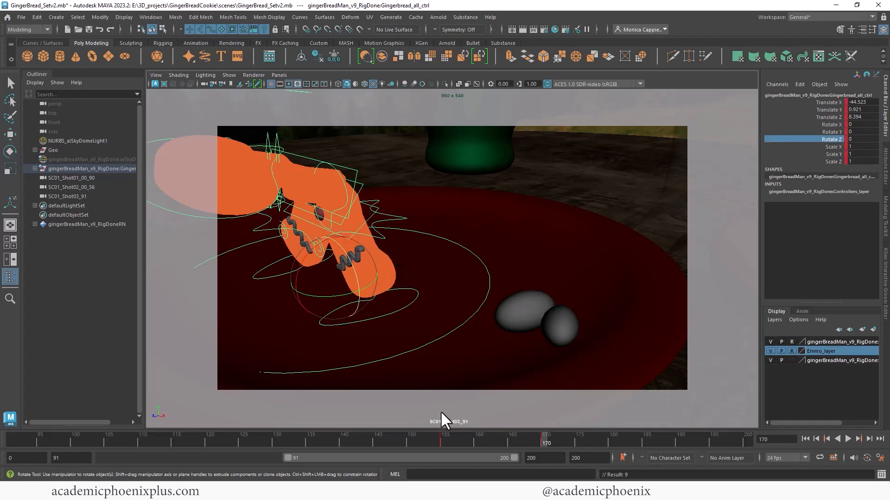
- Set Rotate X of the three spine controls to 0 at frame 170 to straighten the torso
alt+drag(422, 218, 490, 254)
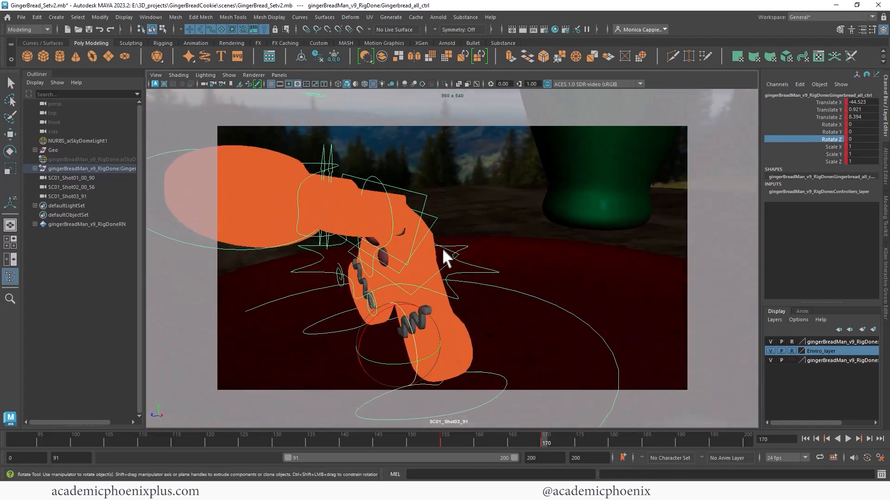
click(444, 260)
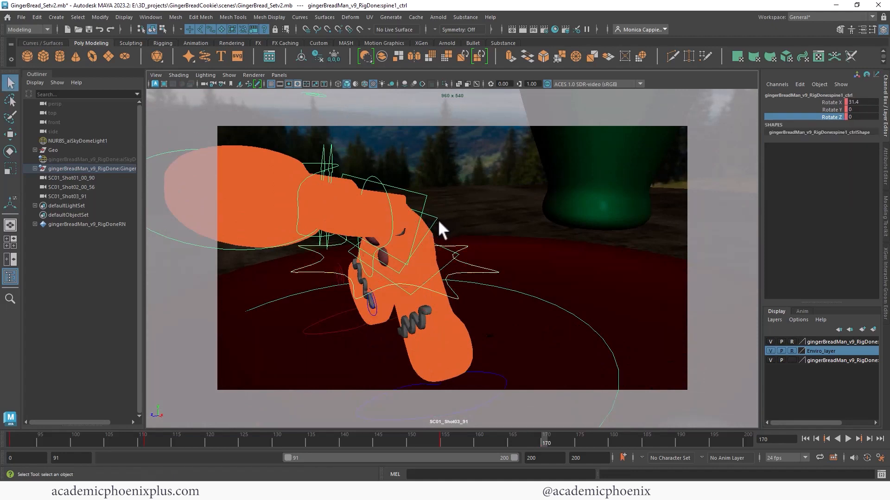
key(q)
click(424, 204)
double_click(863, 102)
text(0)
key(Return)
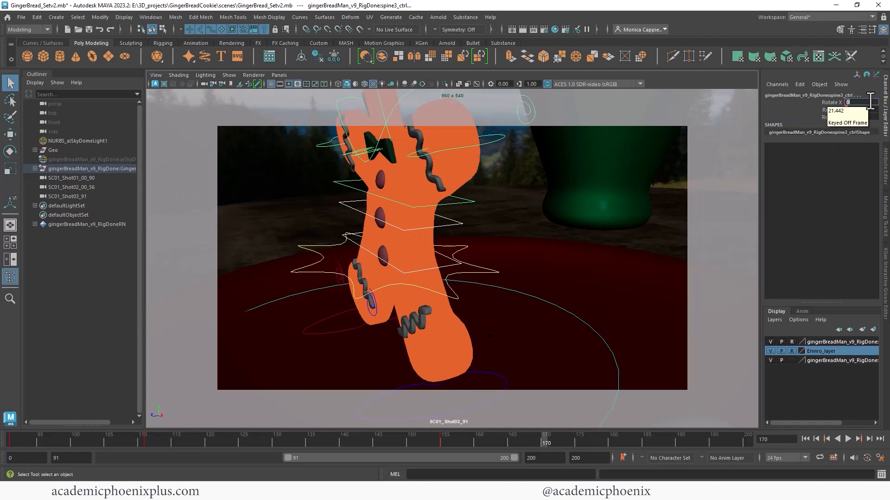
- Set the head control's Rotate Y to 0 so the face points forward at frame 170
alt+middle_drag(387, 109, 396, 190)
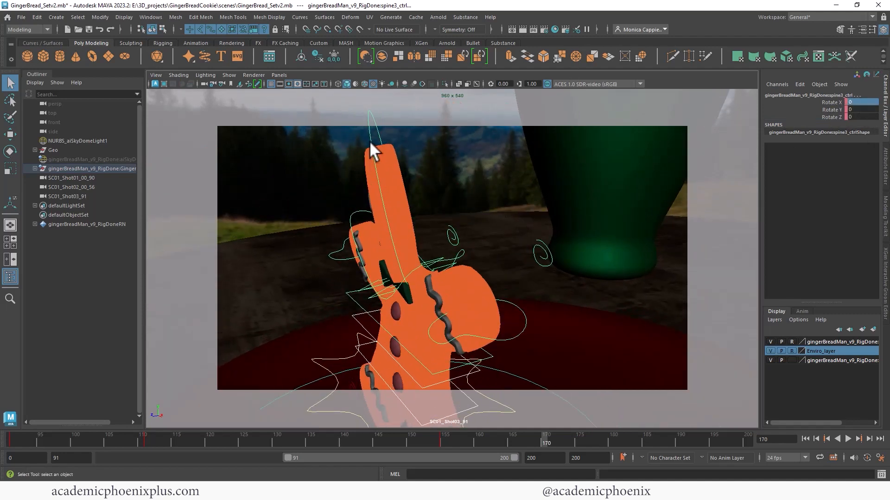
click(370, 143)
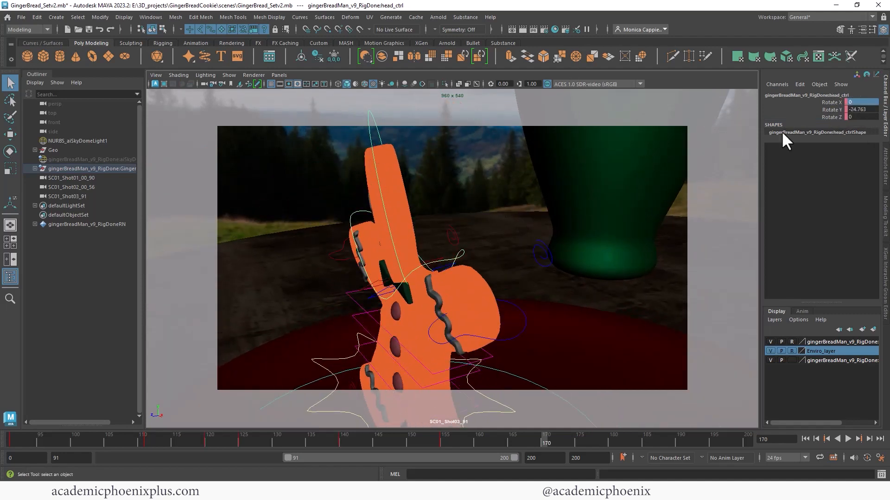
double_click(855, 110)
text(0)
key(Return)
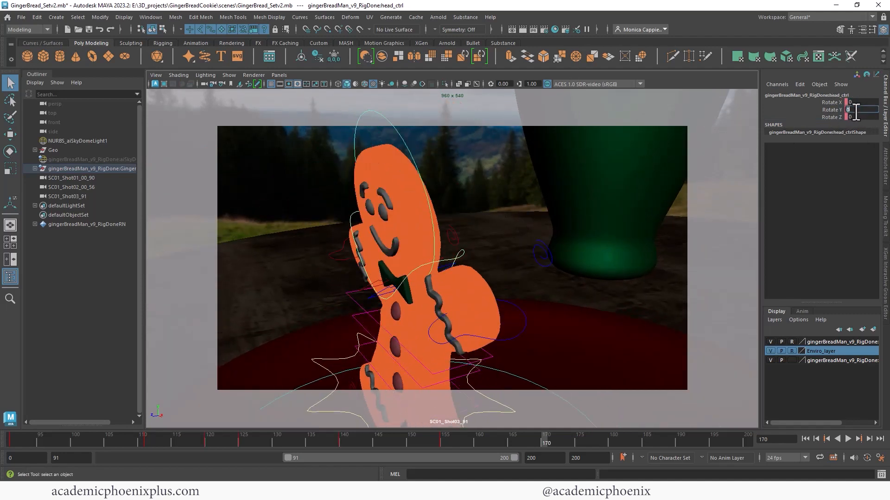
- Set the shoulder control's Rotate X to 0 at frame 170
click(455, 254)
double_click(867, 102)
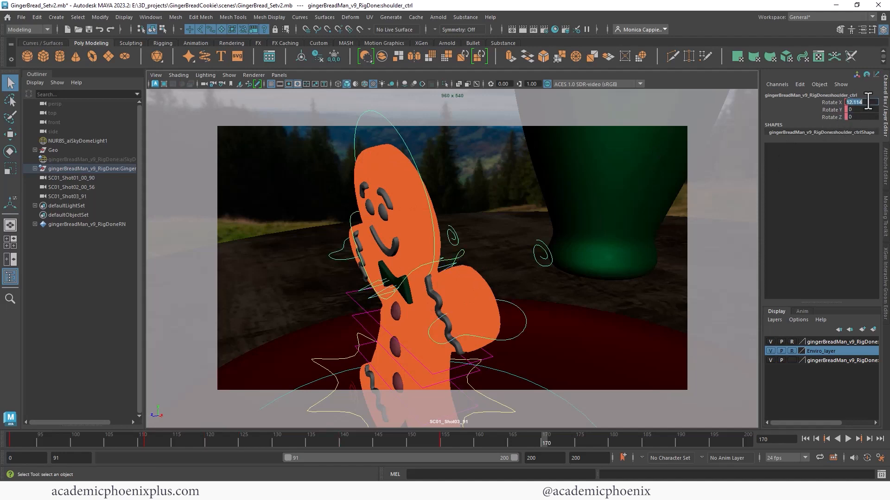
text(0)
key(Return)
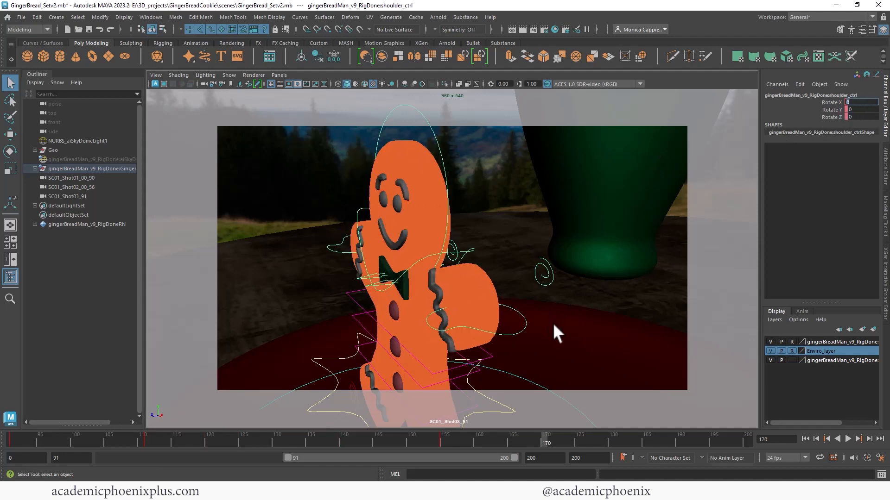
- Select all of the gingerbread man's controls, keyframe the standing pose at frame 170, and scrub back to frame 154
alt+right_drag(552, 322, 456, 305)
alt+middle_drag(456, 306, 423, 278)
mouse_move(423, 278)
alt+mouse_down()
mouse_move(460, 291)
mouse_move(427, 291)
alt+mouse_up()
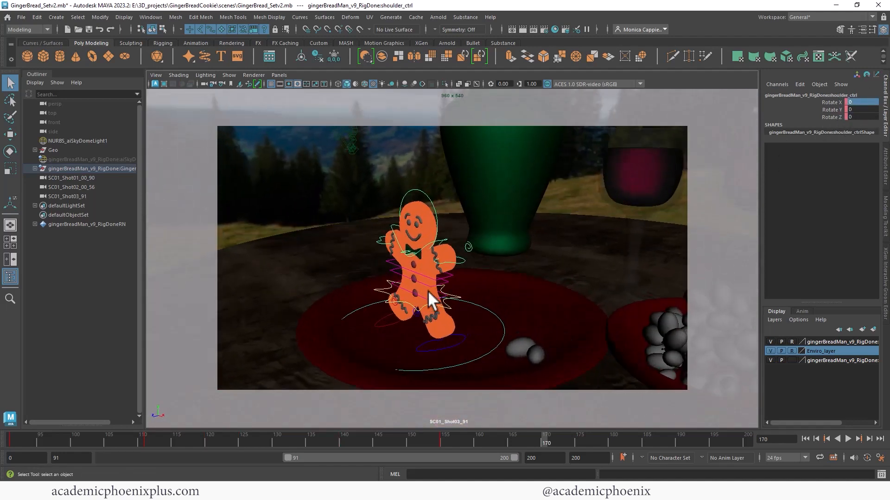
drag(356, 186, 504, 365)
alt+right_drag(502, 290, 574, 304)
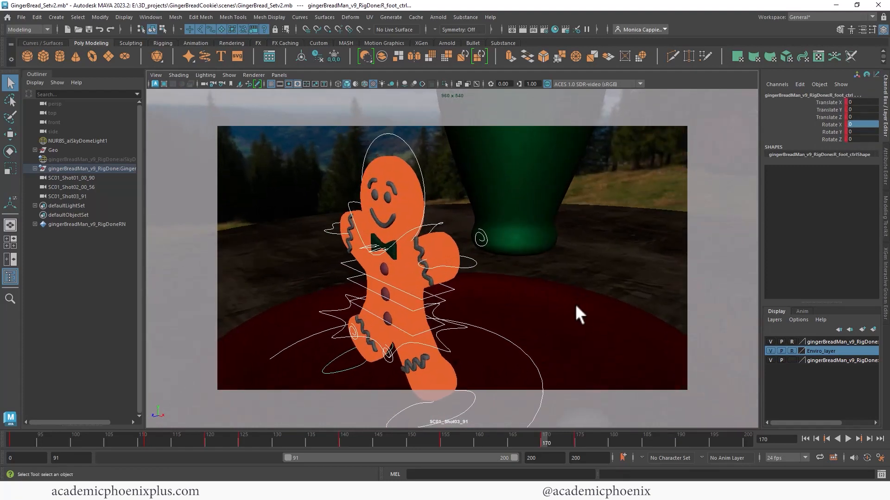
drag(542, 440, 437, 435)
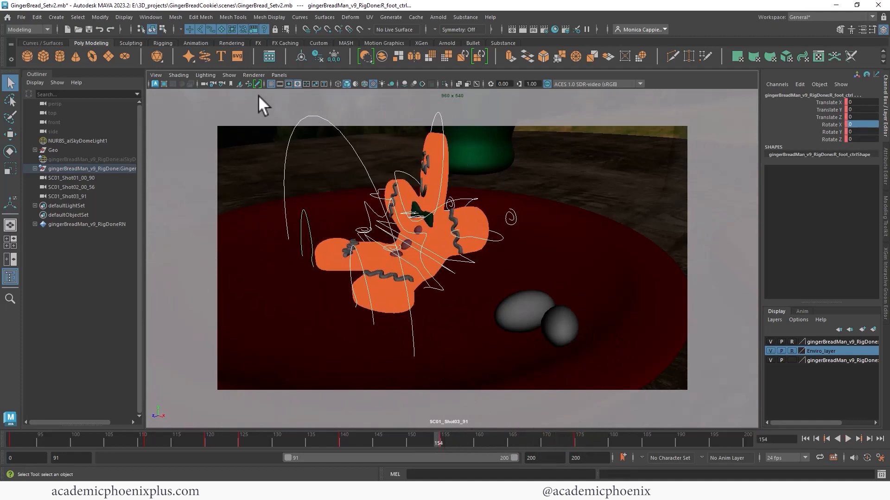
- Switch the viewport to the persp camera, frame the gingerbread man closely, and return to frame 91
click(279, 74)
mouse_move(379, 84)
click(407, 112)
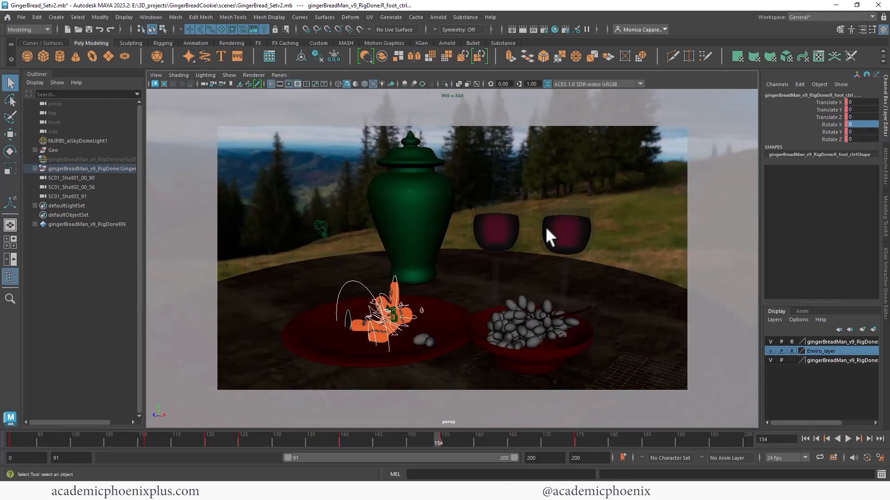
alt+drag(545, 226, 523, 268)
scroll(523, 268, up, 4)
alt+middle_drag(516, 266, 578, 217)
scroll(578, 217, up, 4)
alt+drag(578, 216, 496, 293)
drag(375, 440, 11, 437)
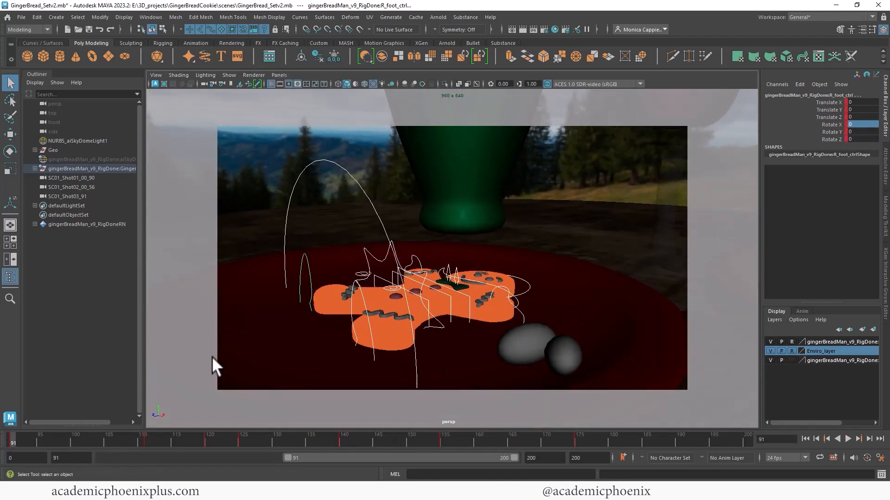
- Deselect the controls and hide the gingerbread rig's controllers display layer
click(212, 356)
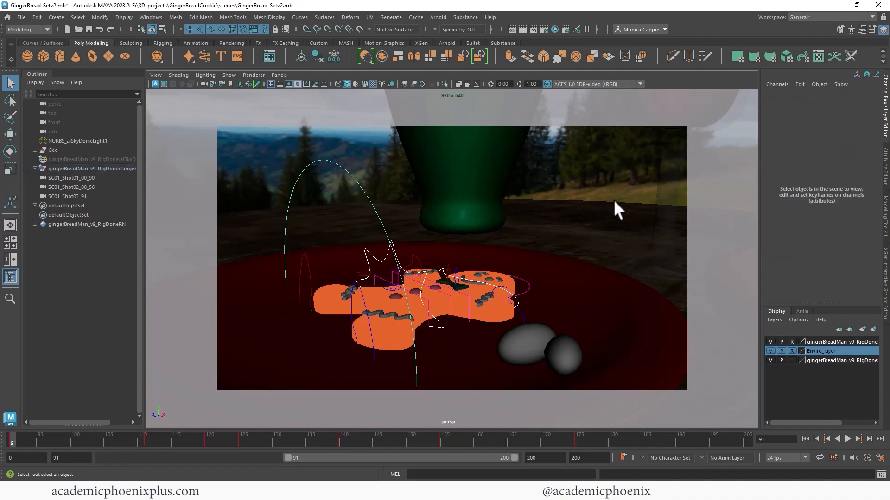
click(770, 342)
click(770, 342)
click(770, 360)
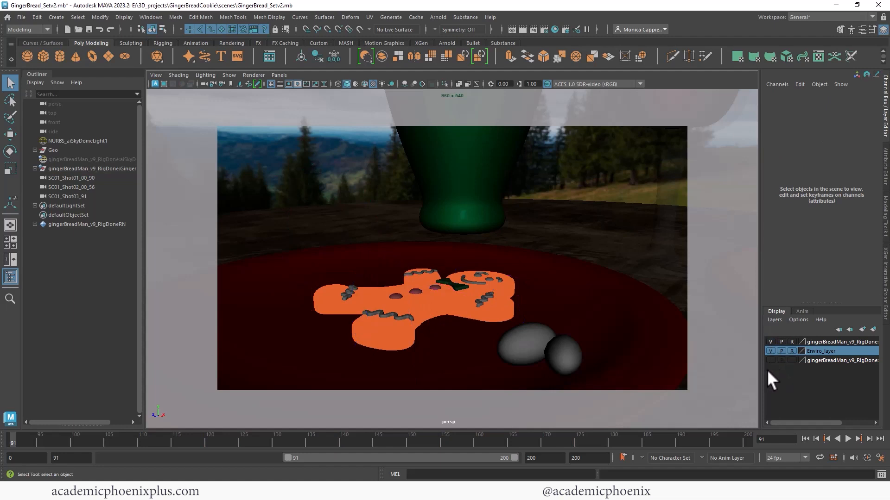
- Play and scrub the sit-up and stand-up animation through frame 179 in the perspective view
click(847, 439)
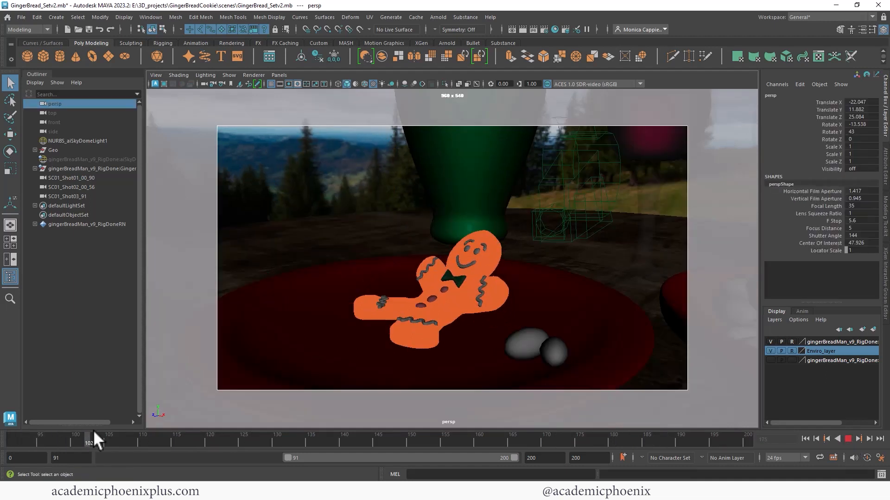
drag(93, 431, 374, 426)
drag(449, 423, 605, 412)
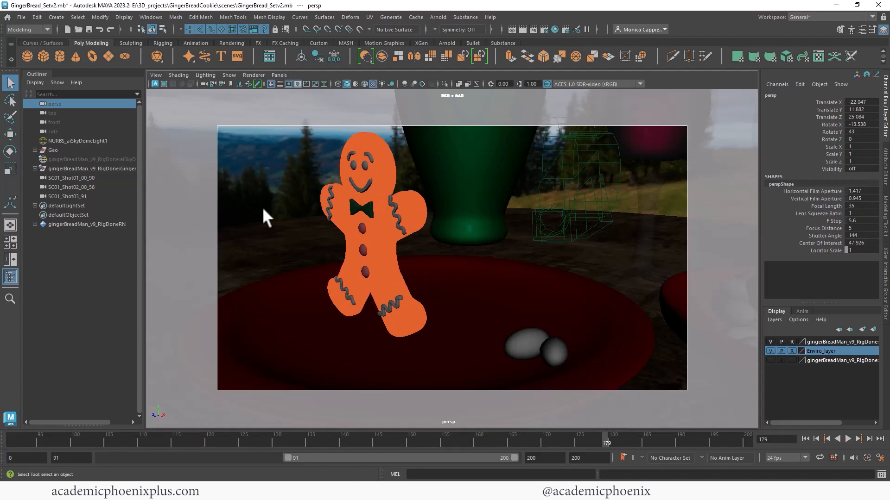
- Look through the SC01_Shot03_91 camera and scrub the shot from frame 91 to frame 182
click(73, 197)
middle_drag(81, 197, 339, 219)
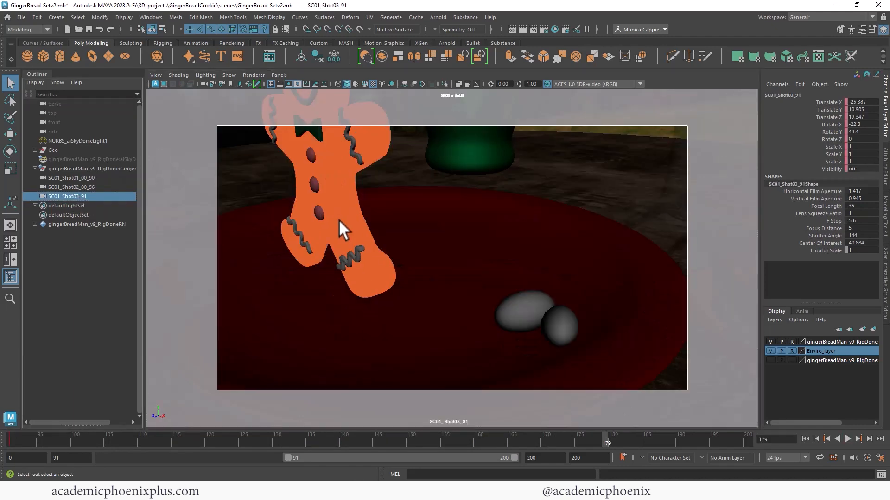
click(17, 435)
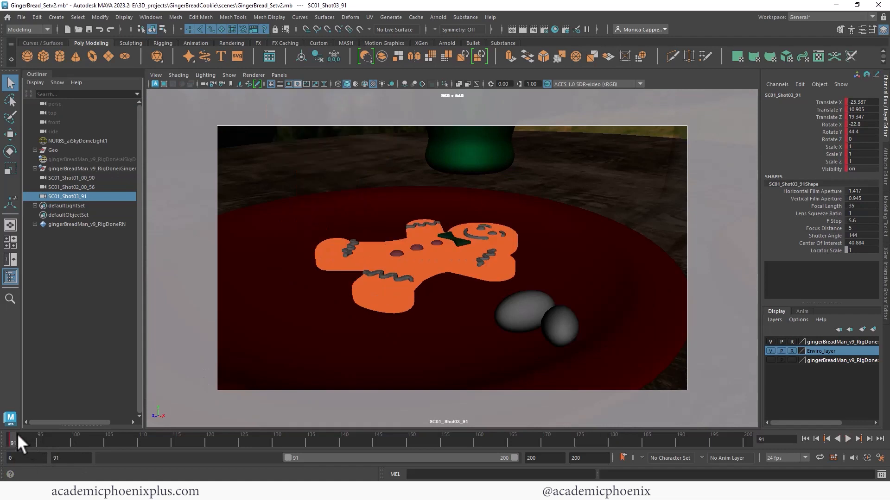
drag(30, 436, 626, 399)
- Reframe the SC01_Shot03_91 camera so the whole standing gingerbread man fits in the shot, and keyframe it at frame 186
alt+middle_drag(438, 215, 501, 265)
alt+right_drag(501, 265, 474, 252)
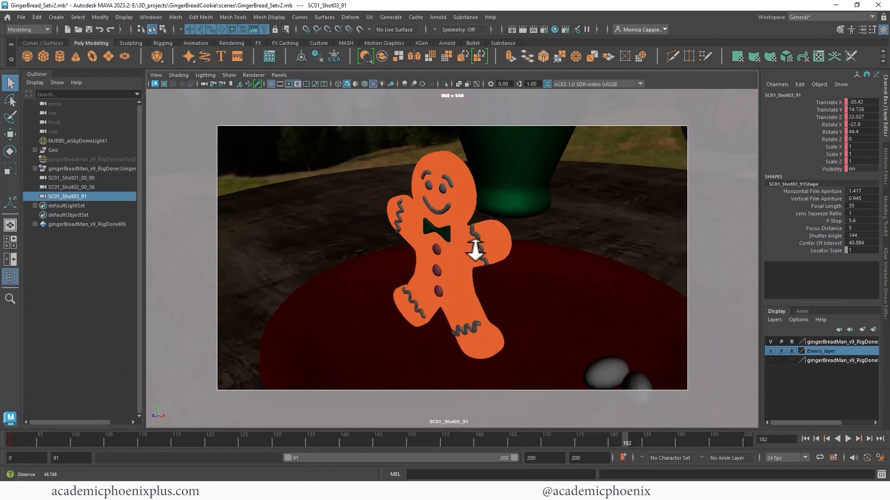
alt+drag(510, 265, 497, 253)
alt+middle_drag(516, 264, 506, 273)
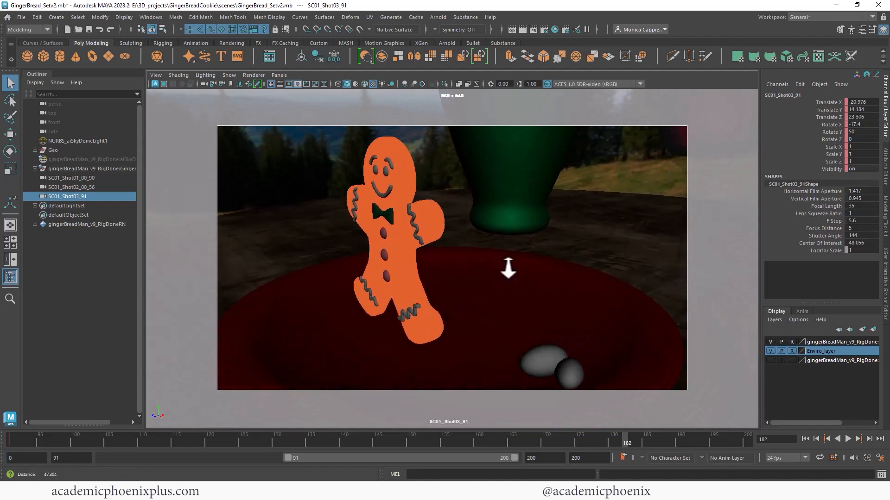
click(599, 437)
alt+right_drag(493, 309, 502, 311)
click(652, 437)
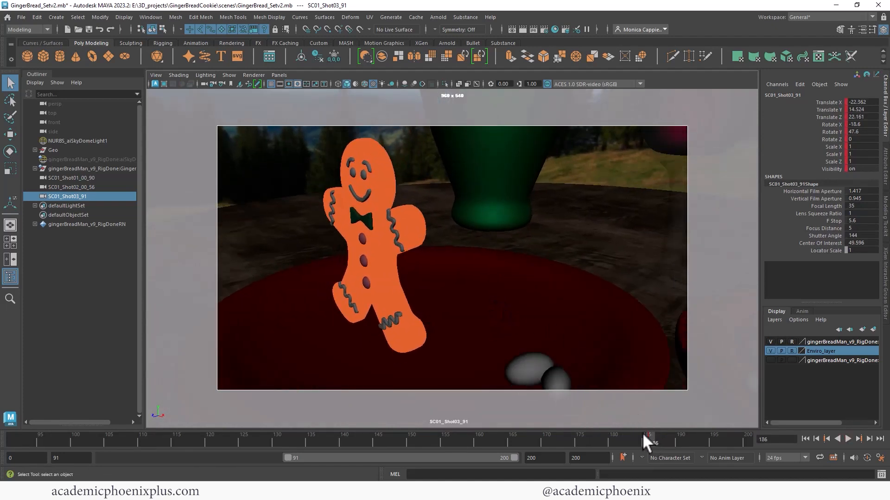
- Lower the SC01_Shot03_91 camera to about -13.2 in Rotate X and 49.2 in Rotate Y, keyframe frame 186, and scrub back to frame 91
alt+middle_drag(527, 311, 532, 327)
alt+drag(532, 330, 528, 326)
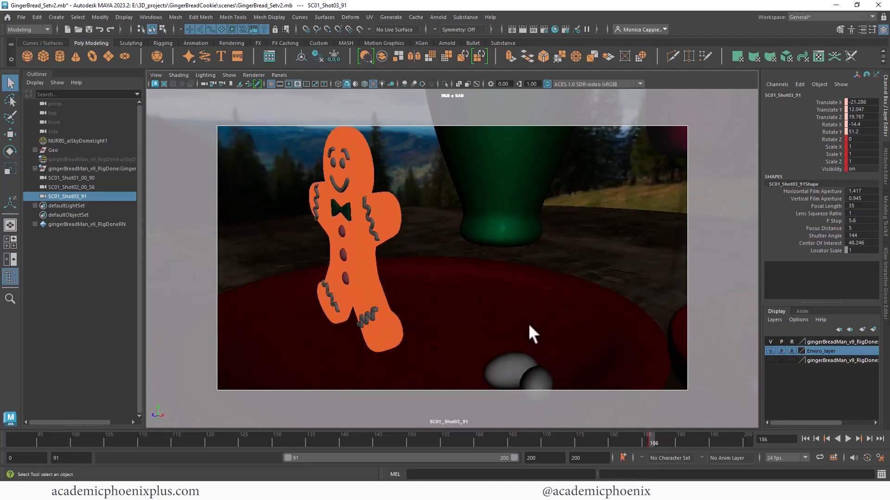
alt+middle_drag(528, 326, 531, 337)
alt+drag(532, 337, 531, 330)
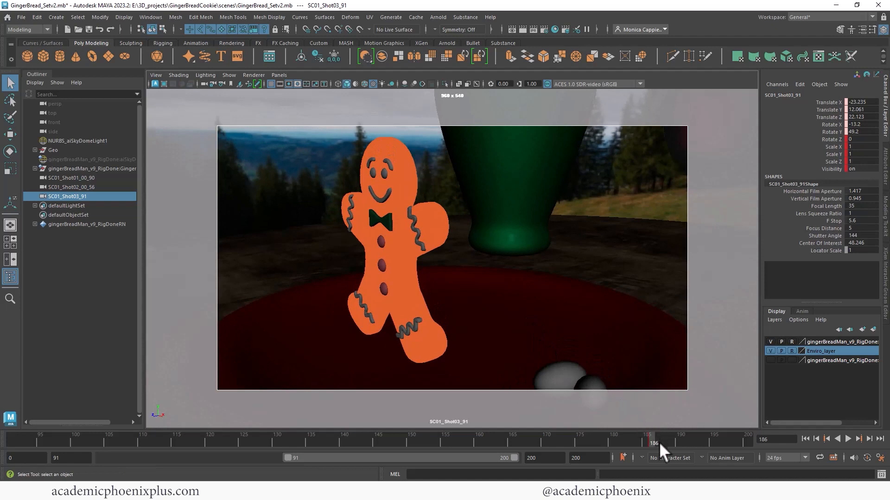
drag(658, 441, 37, 382)
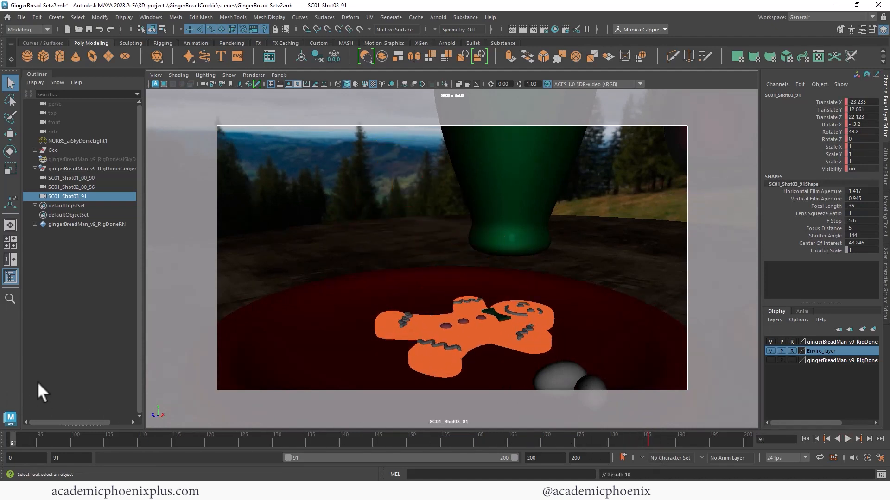
- Play the third shot from frame 91 through the SC01_Shot03_91 camera
click(847, 438)
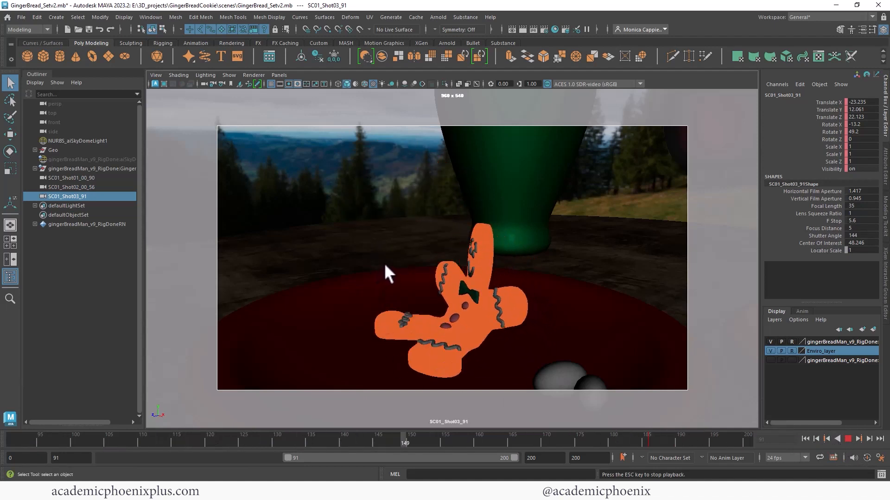
click(847, 439)
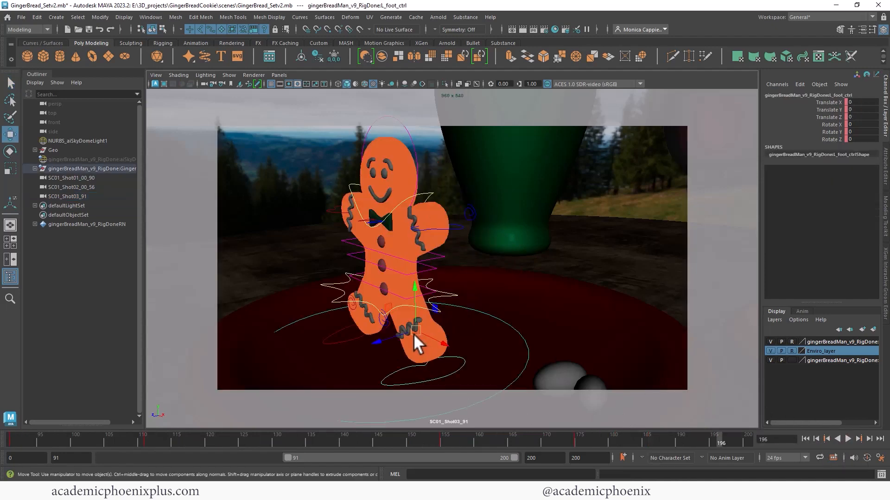
- At frame 196, move the left foot control in beneath the body and rotate the pelvis control to about -14.6 in Rotate Y
click(413, 331)
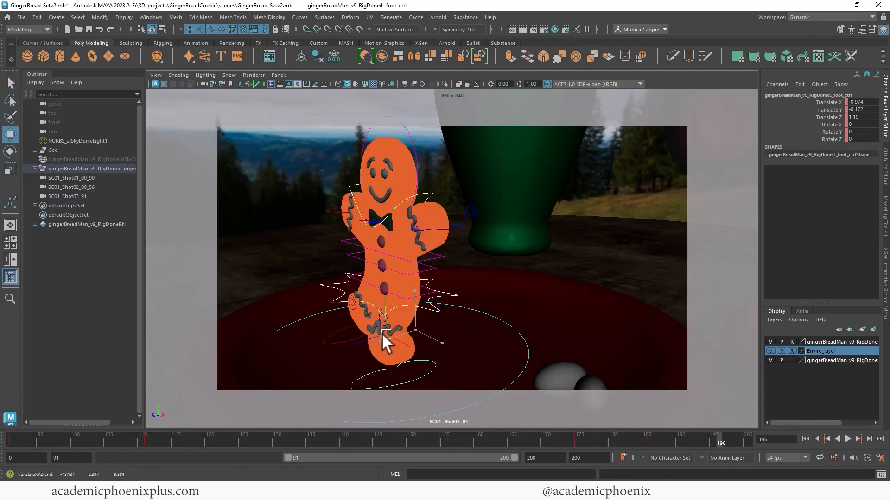
key(e)
key(w)
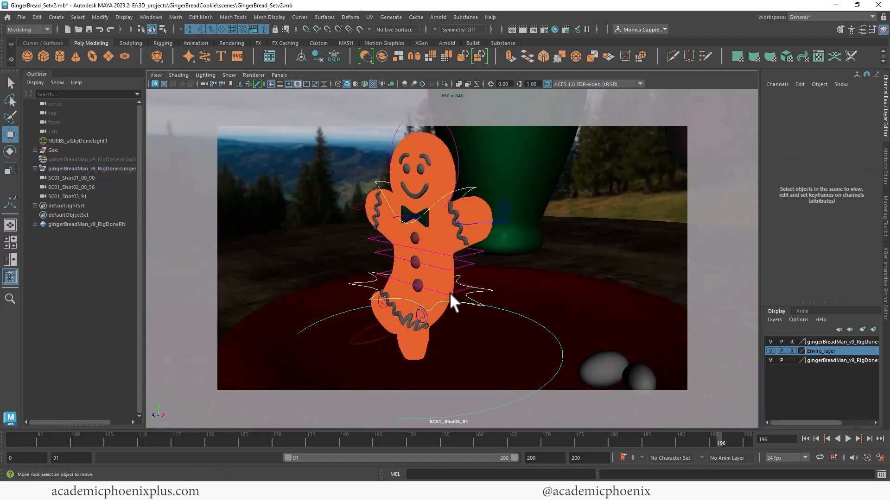
click(449, 292)
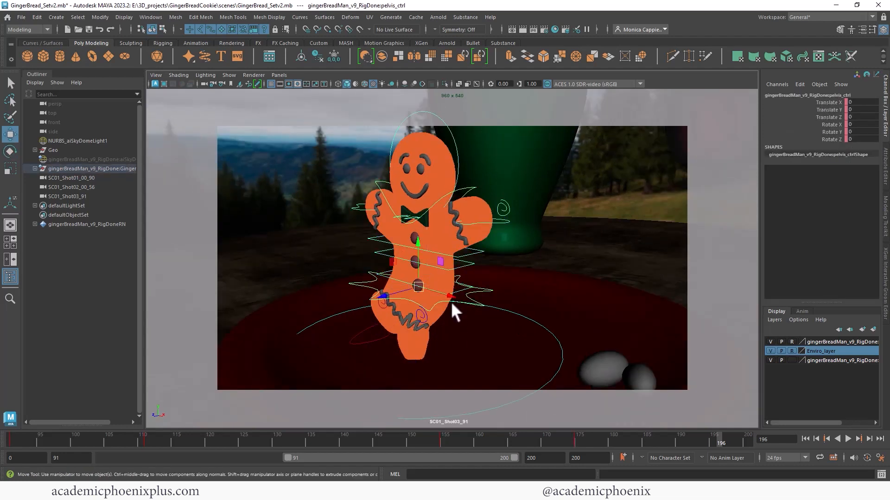
key(e)
drag(427, 301, 416, 299)
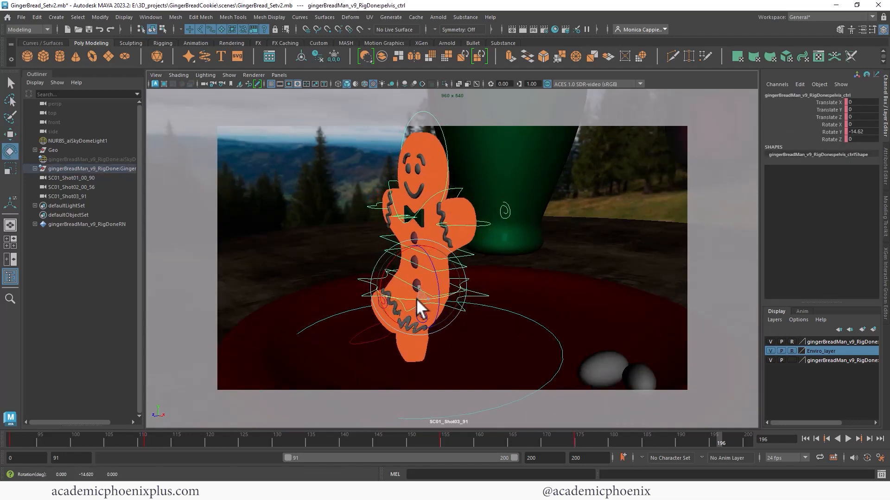
- Counter-rotate the upper body at frame 196, with the head control about 13.3 and the spine3 control about 8.7 in Rotate Y
click(449, 165)
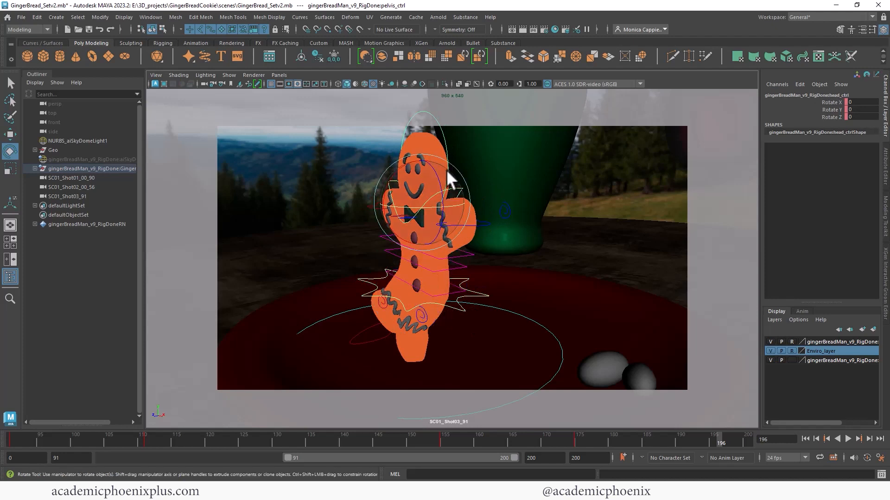
drag(435, 205, 445, 202)
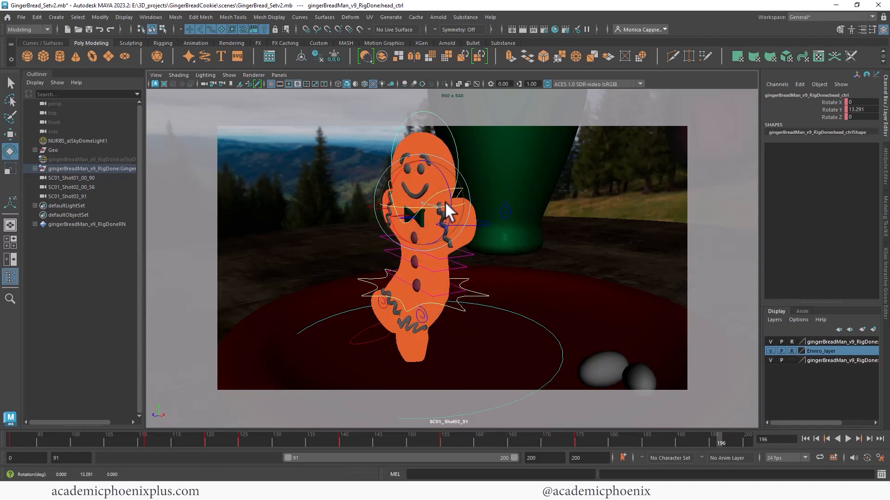
click(379, 235)
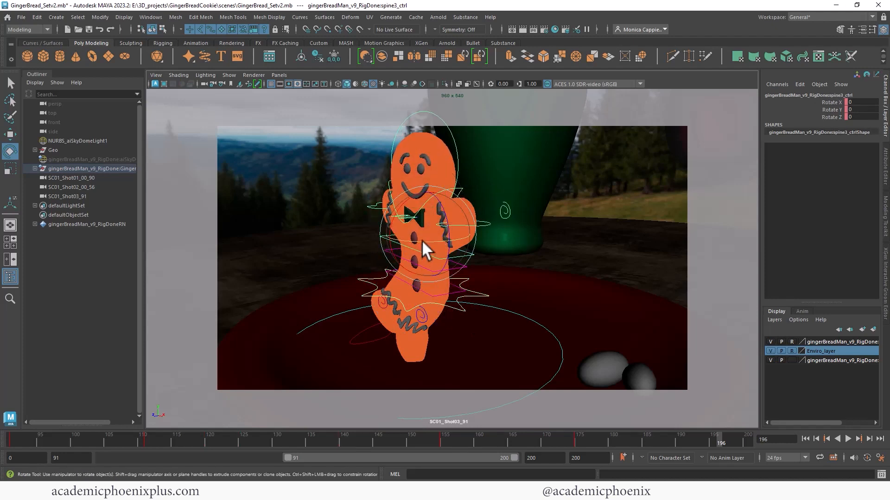
drag(422, 240, 429, 242)
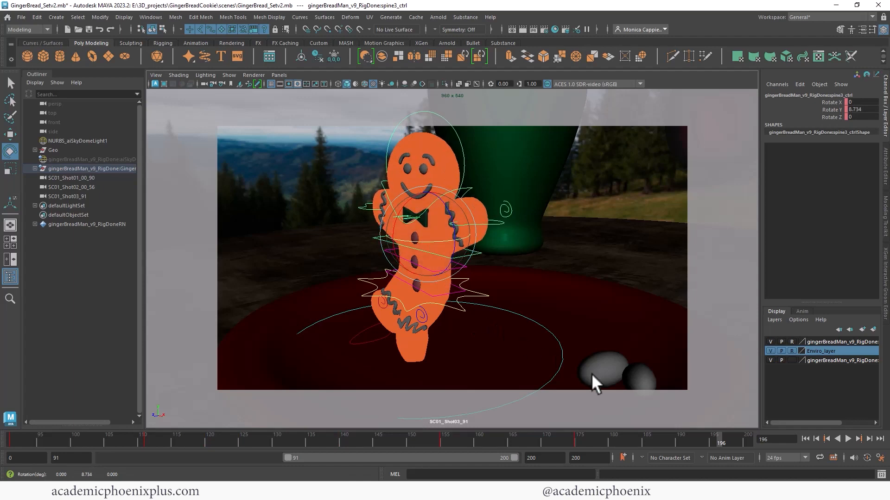
- Keyframe all the gingerbread man's controls at frame 196, and play and scrub the shot back to frame 91
click(561, 348)
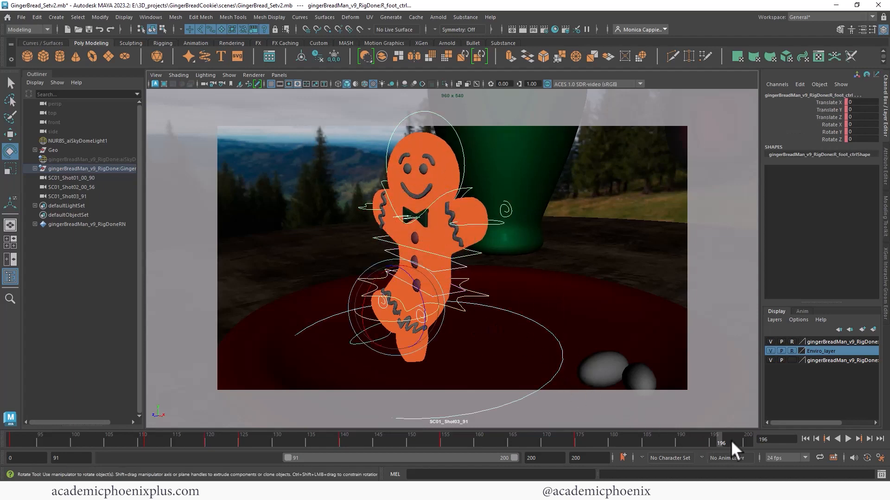
key(s)
key(alt+v)
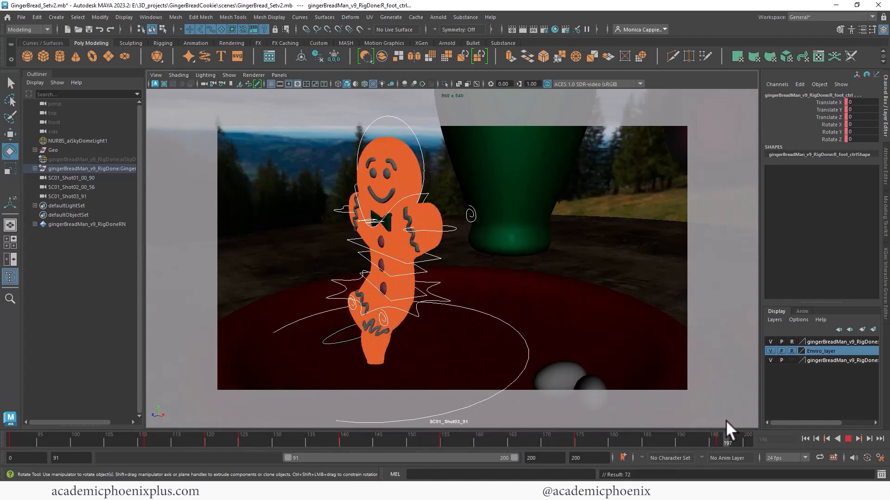
mouse_move(161, 436)
mouse_down()
mouse_move(302, 437)
mouse_move(143, 438)
mouse_up()
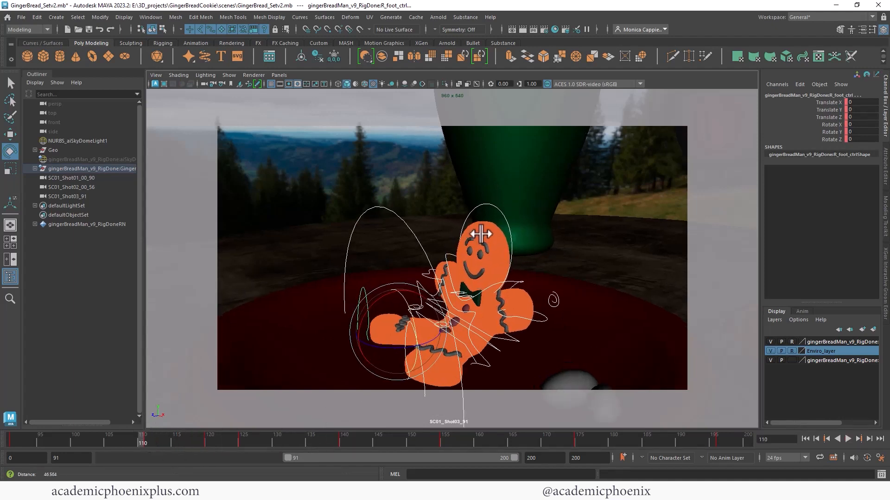
mouse_move(74, 439)
mouse_down()
mouse_move(10, 440)
mouse_move(264, 436)
mouse_move(13, 440)
mouse_up()
- Select the spine and shoulder controls and shift their whole range of keys two frames later
click(476, 332)
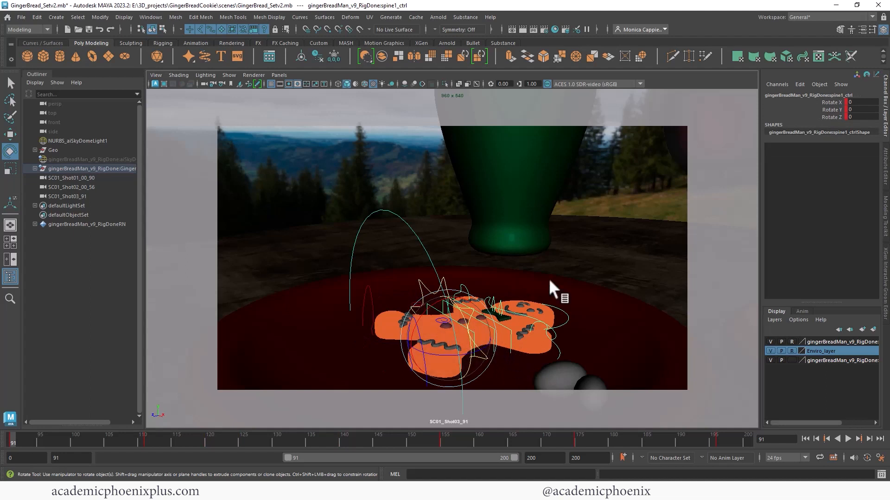
click(555, 297)
click(491, 330)
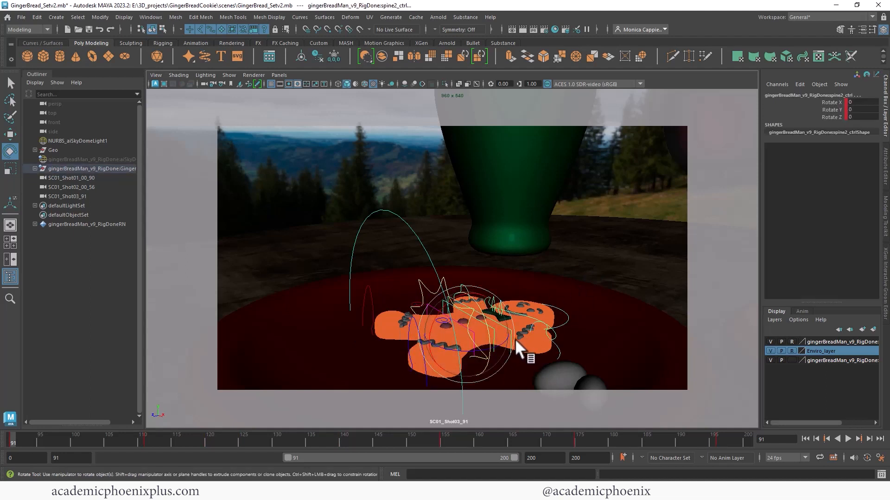
key(q)
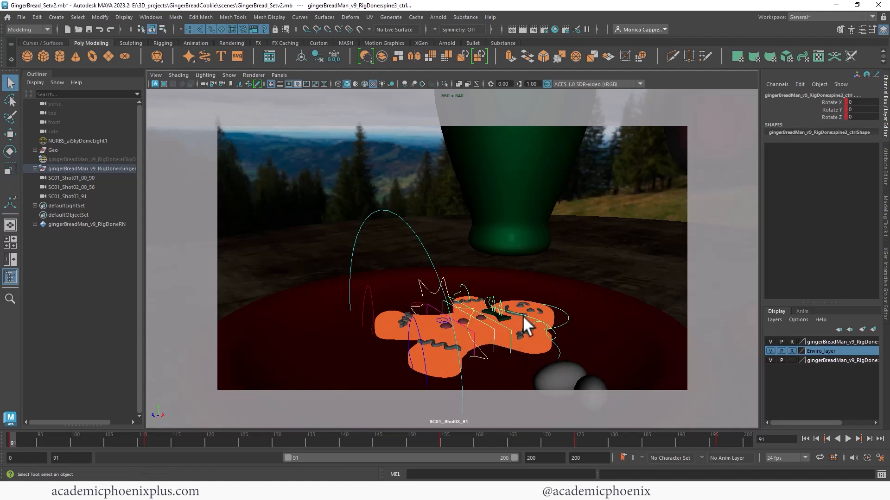
click(523, 315)
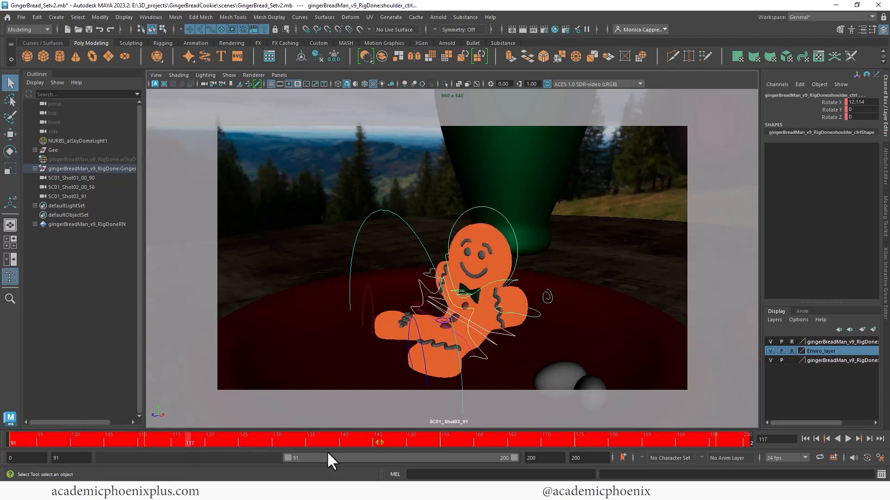
click(382, 441)
key(alt+v)
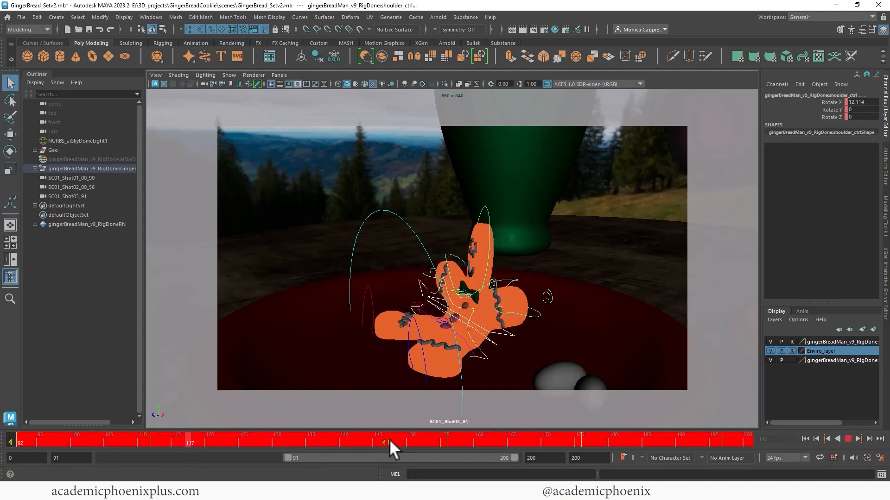
key(alt+v)
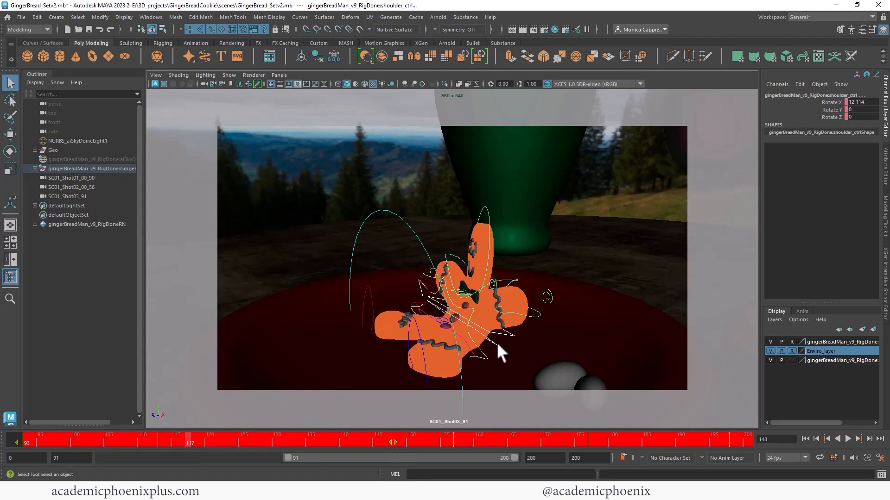
- Stagger the upper-body motion by dropping lower controls from the selection and shifting the remaining controls' keys a few frames later each time
double_click(410, 438)
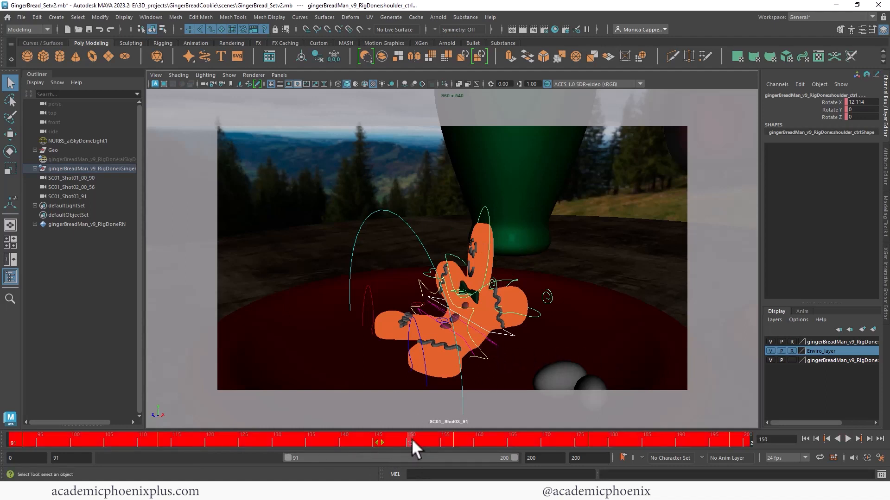
key(alt+v)
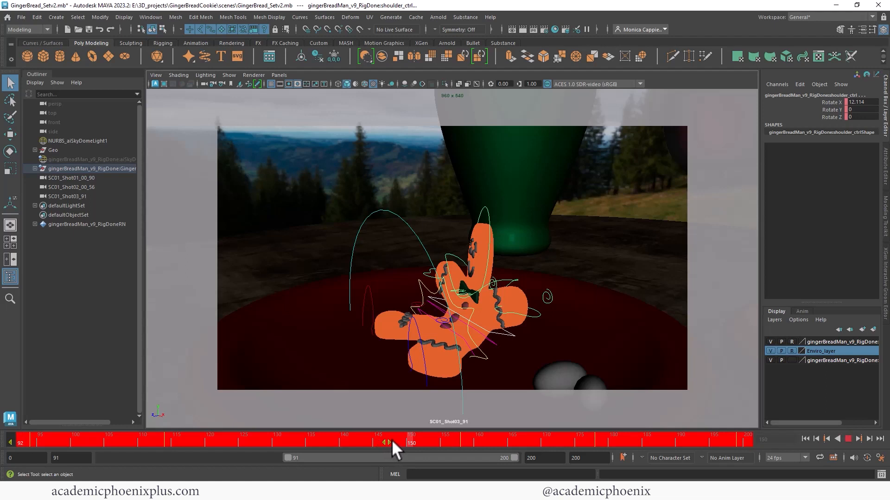
shift+click(495, 336)
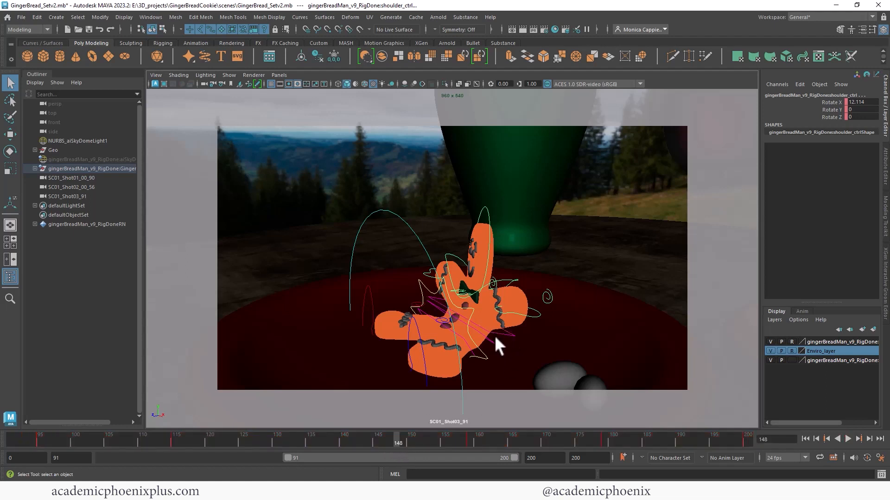
double_click(428, 443)
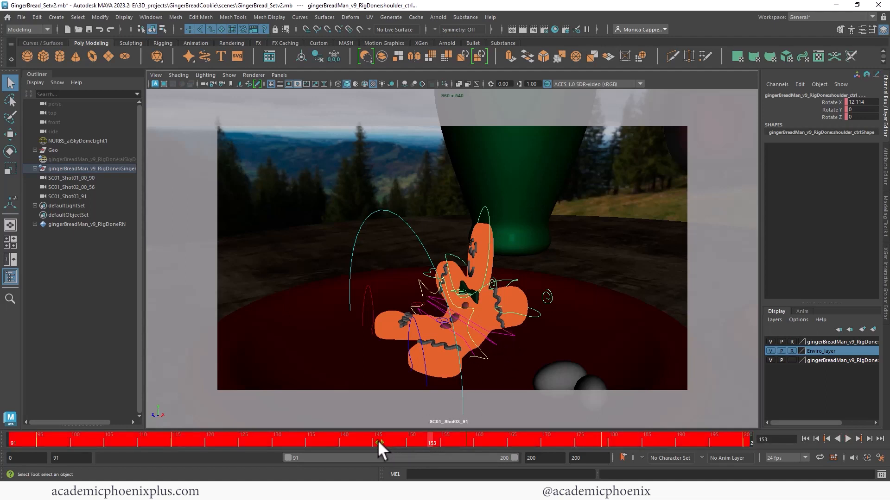
key(alt+v)
- Play and scrub the staggered sit-up and stand-up motion from frame 91 to about frame 181
click(43, 439)
mouse_move(76, 441)
mouse_down()
mouse_move(276, 434)
mouse_move(6, 437)
mouse_move(227, 432)
mouse_move(13, 424)
mouse_up()
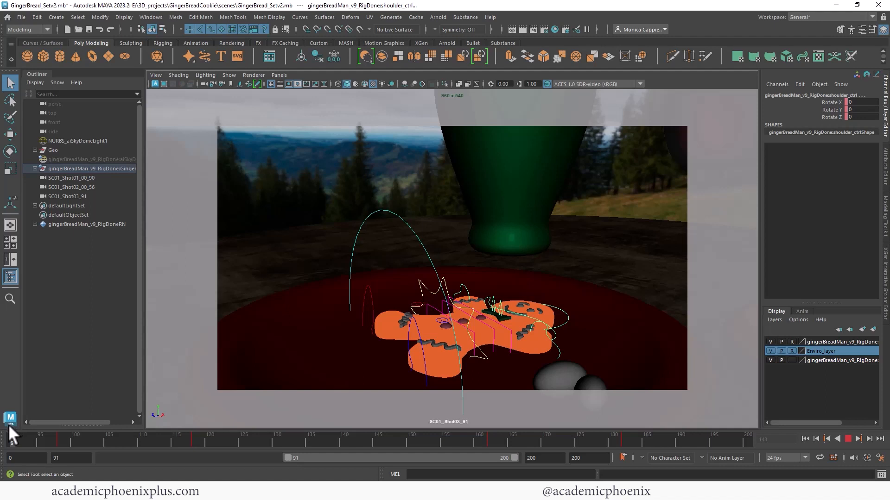
drag(8, 430, 139, 423)
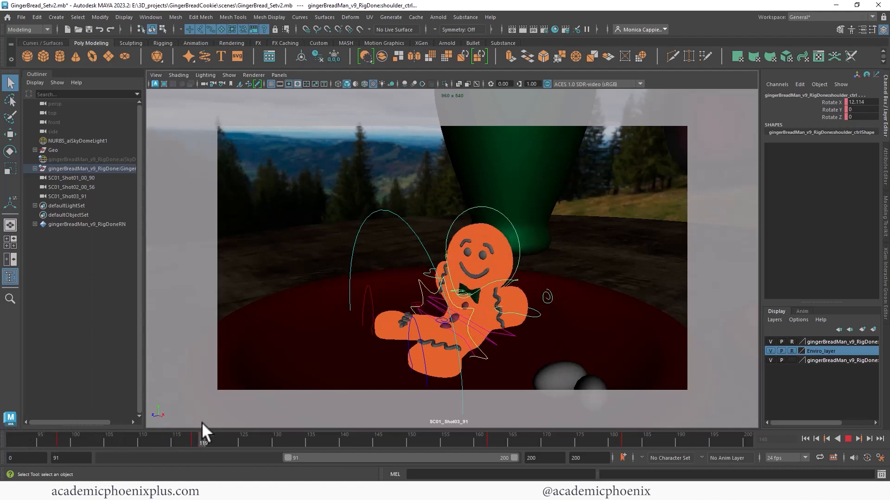
key(alt+v)
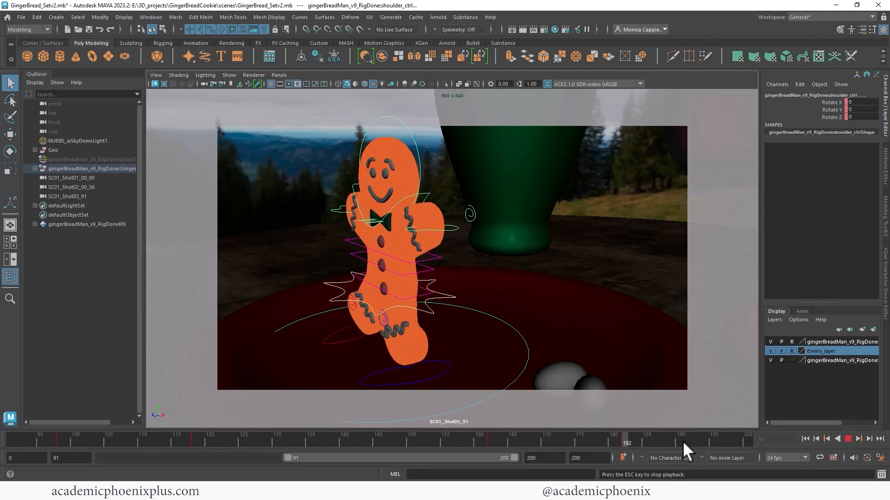
mouse_move(614, 438)
mouse_down()
mouse_move(645, 438)
mouse_move(618, 441)
mouse_up()
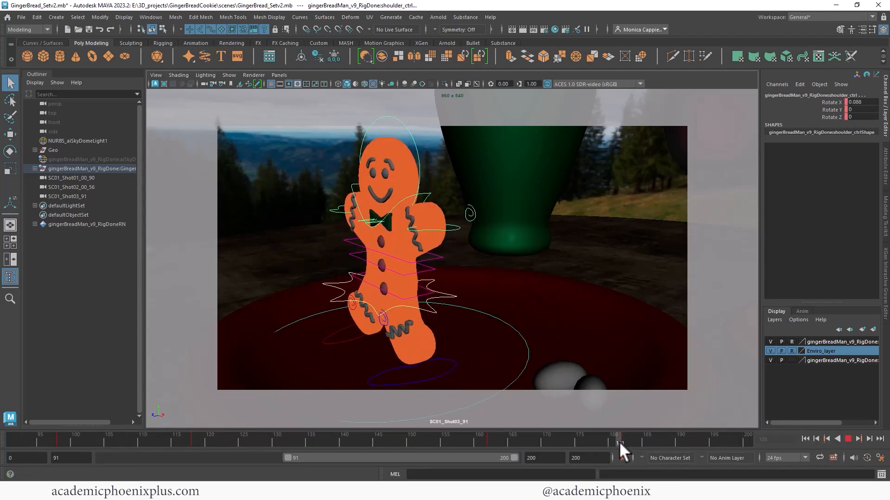
- Move the Gingerbread_all_ctrl control to about 8.8 in Translate Z at frame 196 and keyframe it
click(515, 376)
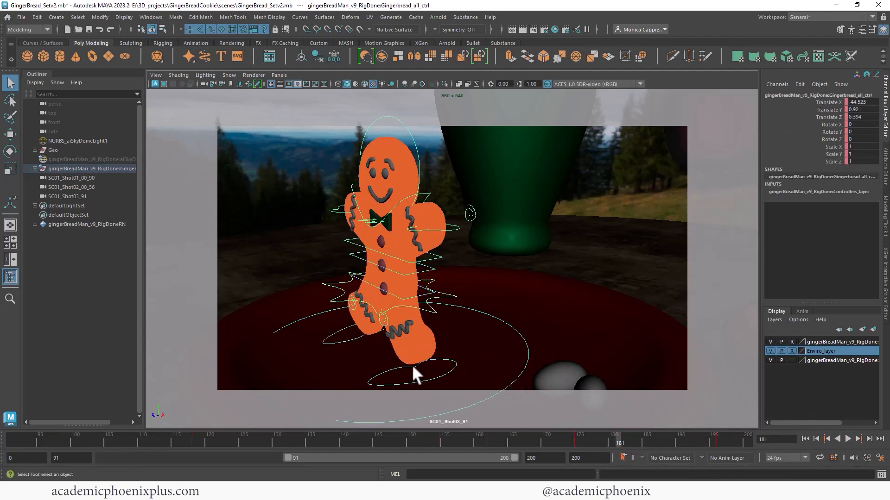
key(w)
drag(357, 357, 348, 357)
drag(640, 439, 720, 438)
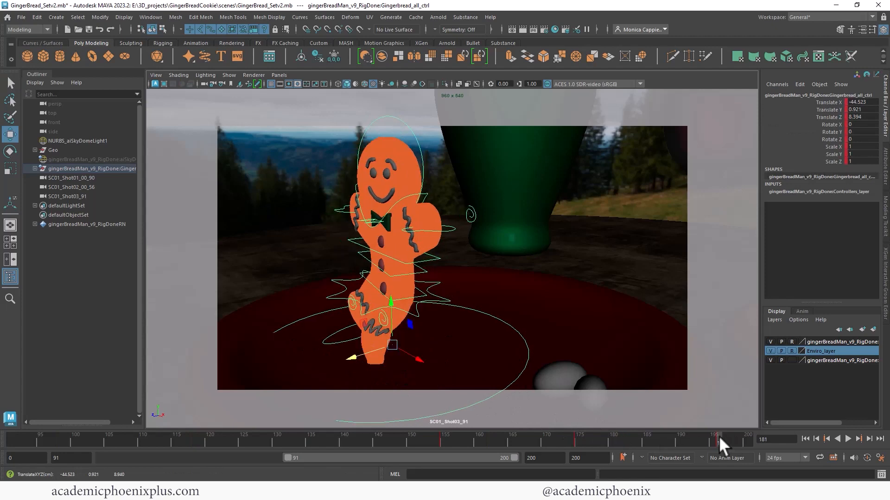
drag(354, 357, 347, 357)
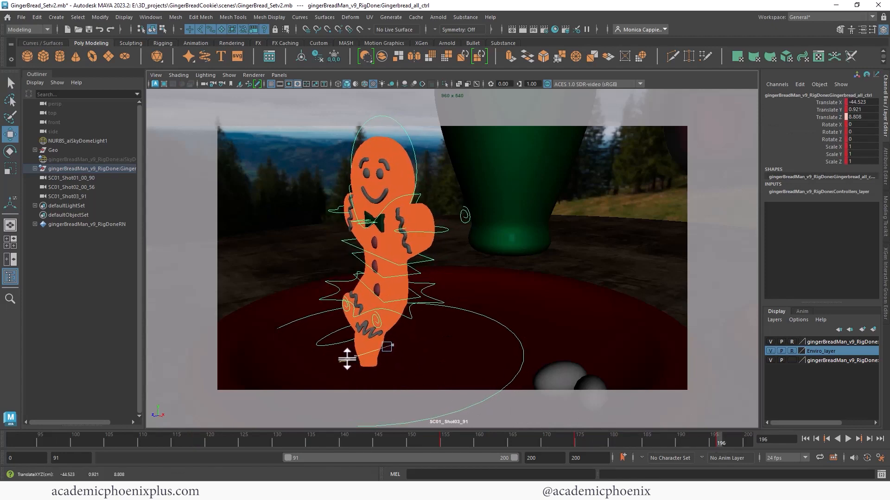
- Scrub back to frame 91, play the shot and return to frame 196
drag(721, 440, 17, 400)
click(847, 438)
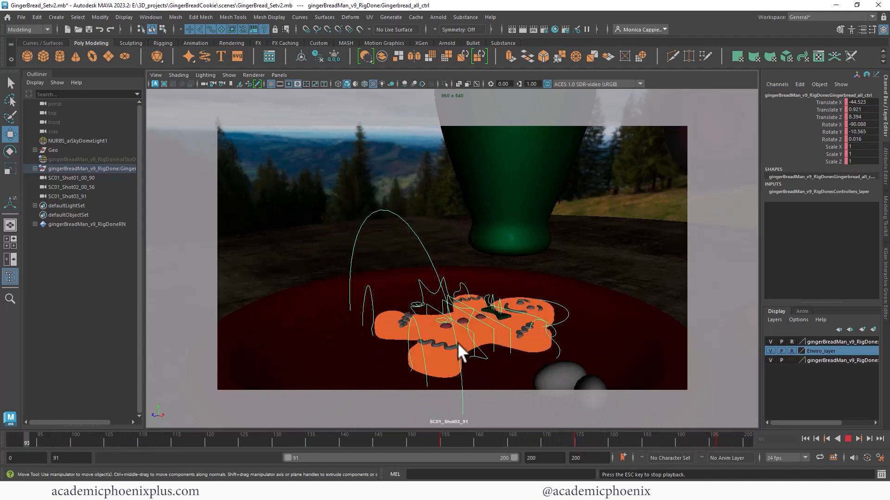
click(719, 439)
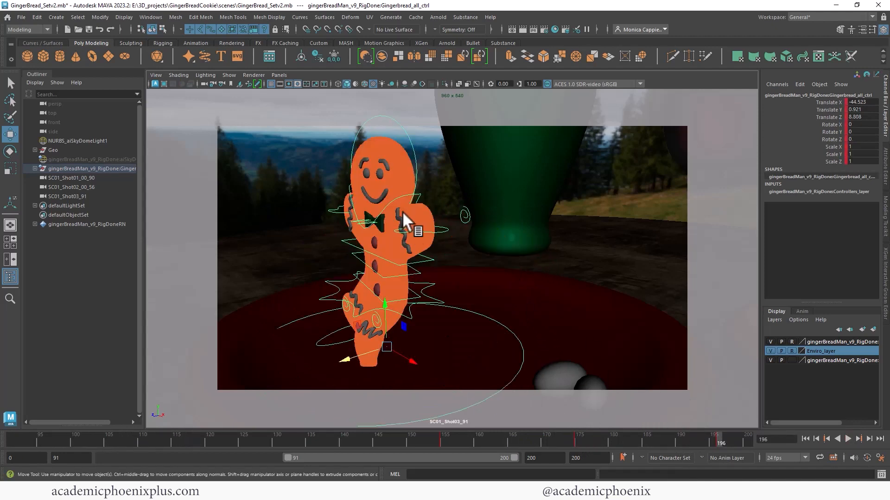
- Select all the character's controls with their keys from frame 194 to 200, and extend the playback range to frame 300
drag(419, 220, 634, 408)
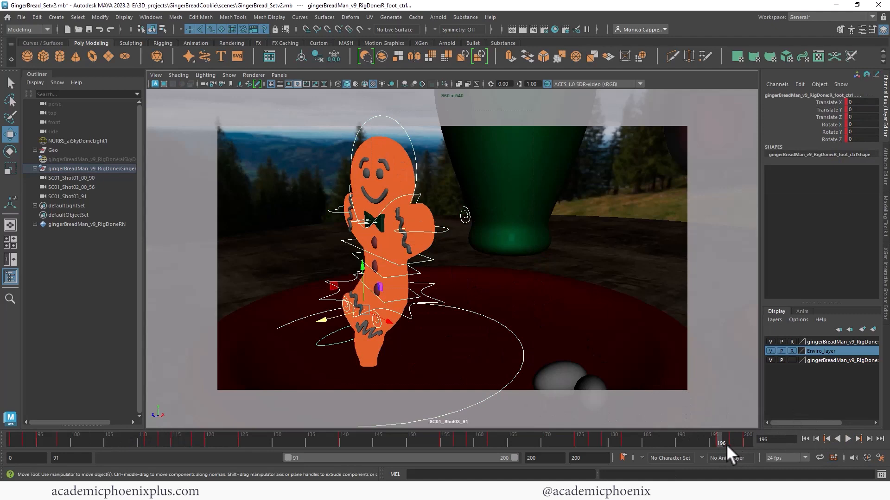
shift+drag(702, 440, 745, 442)
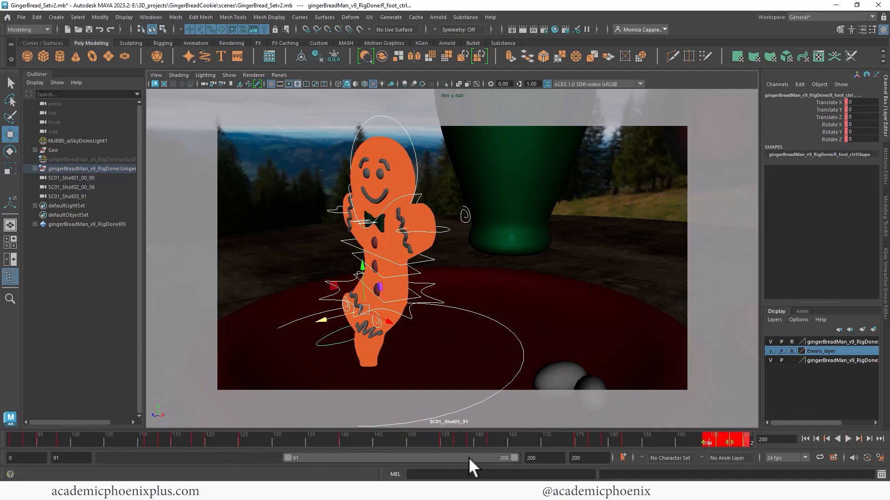
text(300)
key(Return)
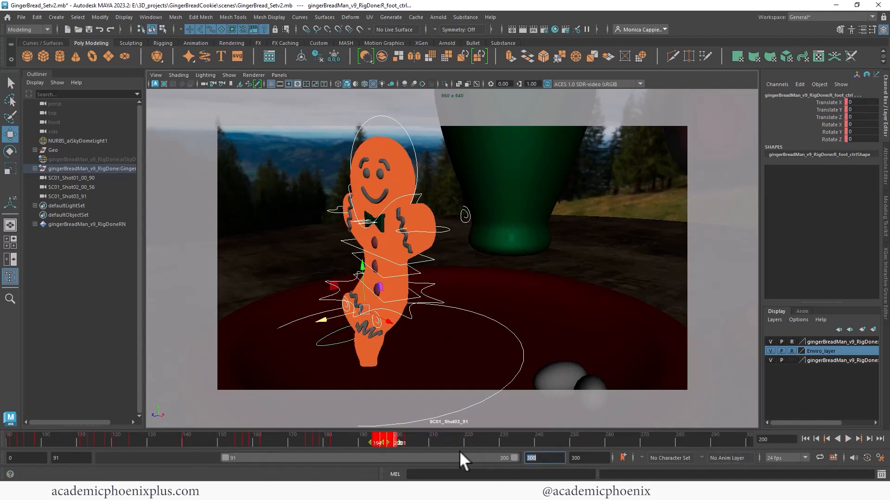
- Select the character's keys from frame 187 to 204 and snap them to whole frames
shift+drag(367, 441, 408, 438)
click(349, 435)
click(288, 437)
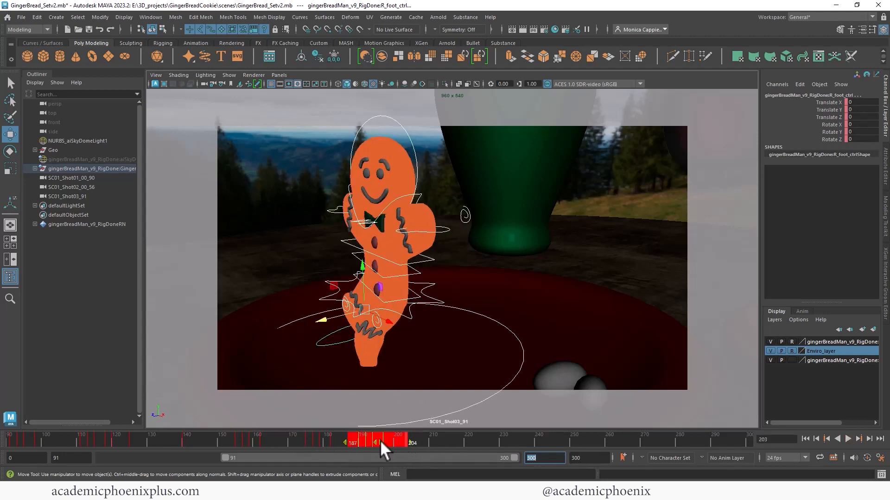
right_click(381, 440)
click(427, 300)
mouse_move(379, 443)
mouse_down()
mouse_move(361, 440)
mouse_move(373, 441)
mouse_up()
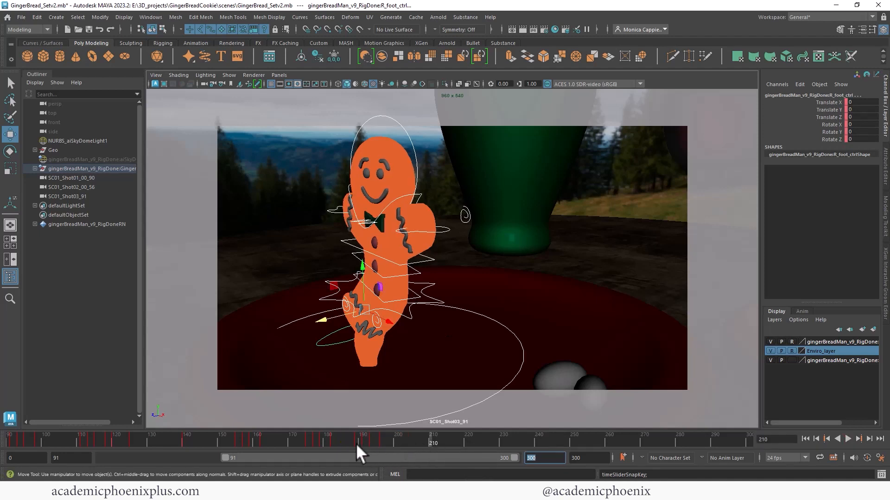
- Play and scrub the shot, hiding the character's controls layer to review the stand-up motion, and return to the start
click(295, 441)
click(845, 439)
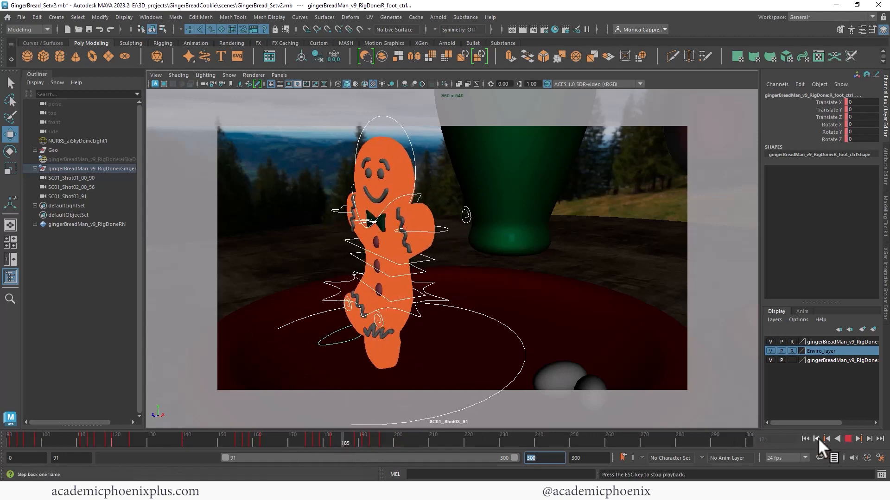
click(218, 439)
click(108, 440)
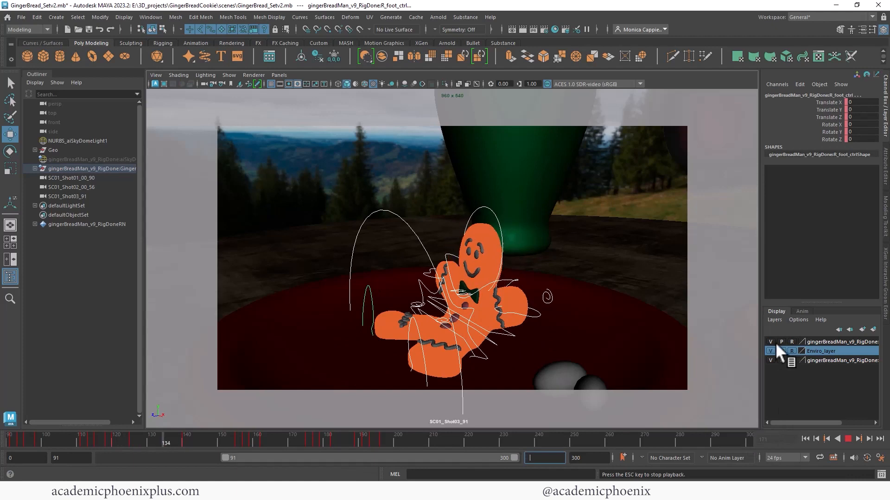
click(770, 360)
click(771, 360)
click(770, 360)
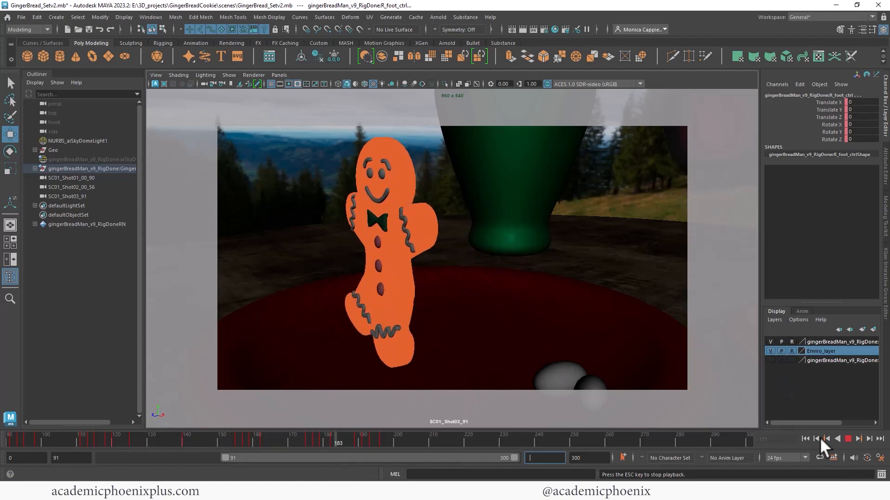
click(805, 439)
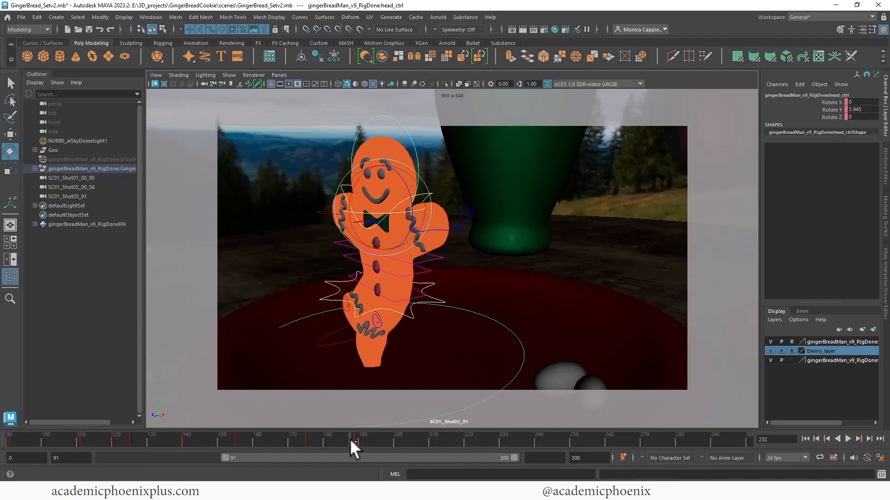
- Rename the third shot's camera SC01_Shot03_91_182 to include its end frame, and briefly play the shot
drag(350, 438, 330, 442)
double_click(88, 197)
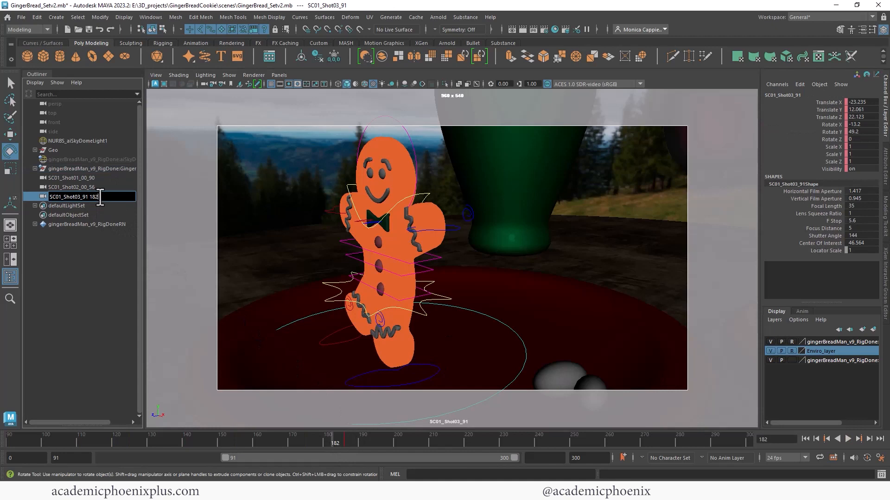
text(_182)
key(Return)
key(alt+v)
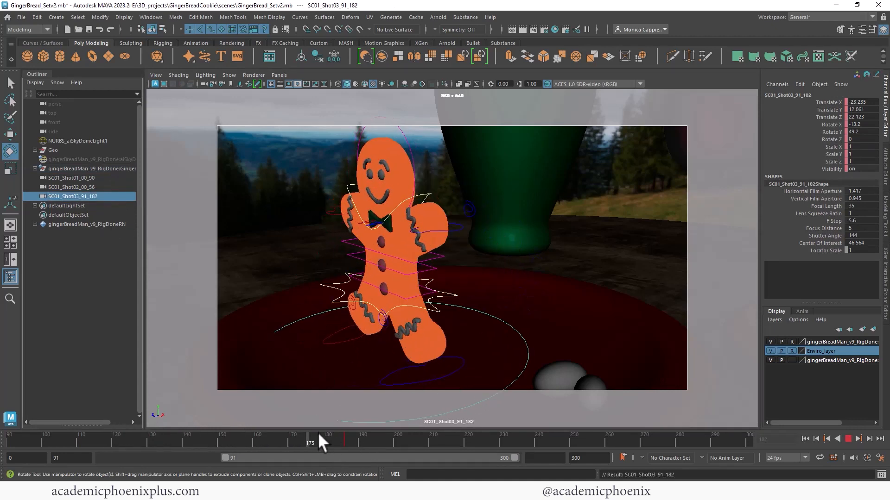
key(alt+v)
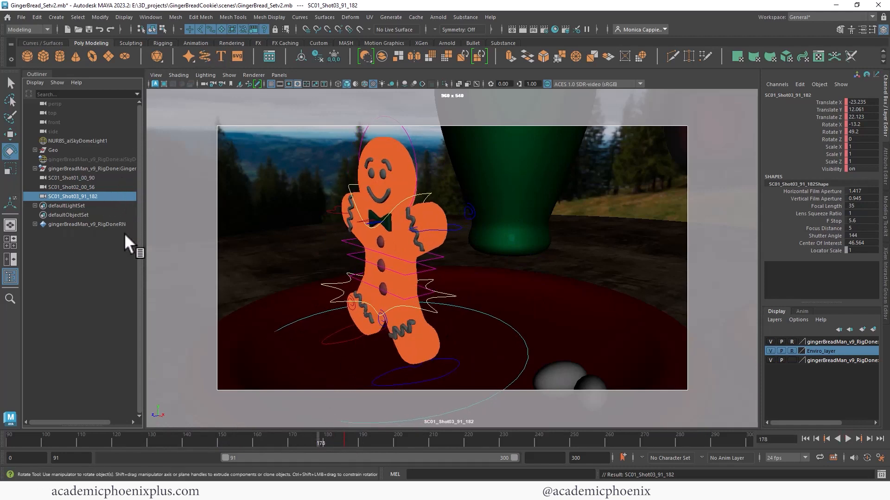
- Duplicate the SC01_Shot03_91_182 camera and rename the copy SC01_Shot04_183
key(ctrl+d)
middle_drag(95, 205, 317, 216)
double_click(76, 206)
click(80, 206)
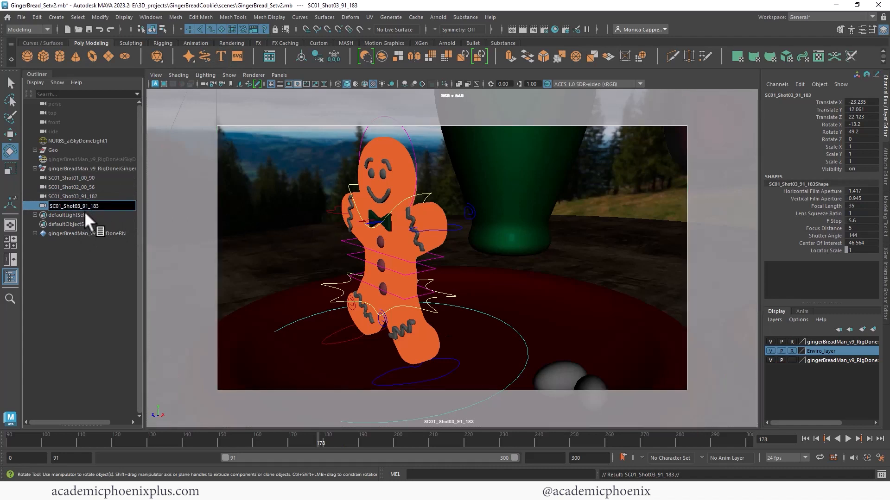
key(BackSpace)
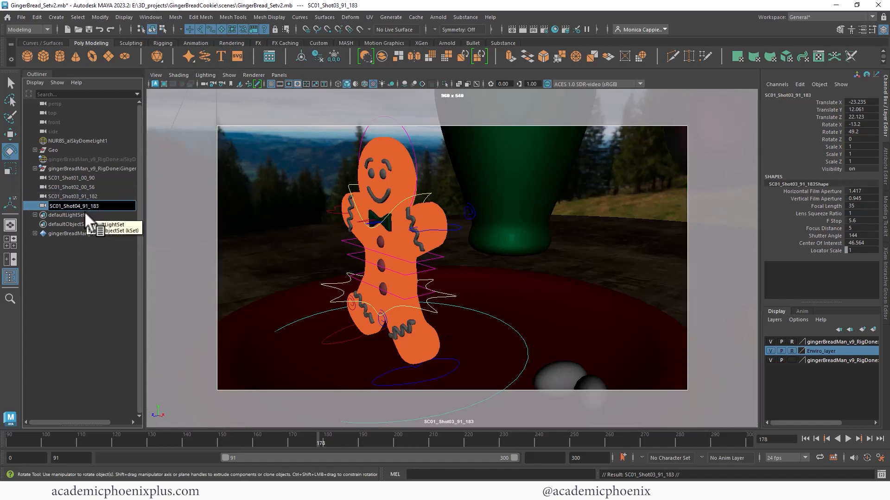
key(Delete)
key(Delete)
key(Delete)
text(3)
key(Return)
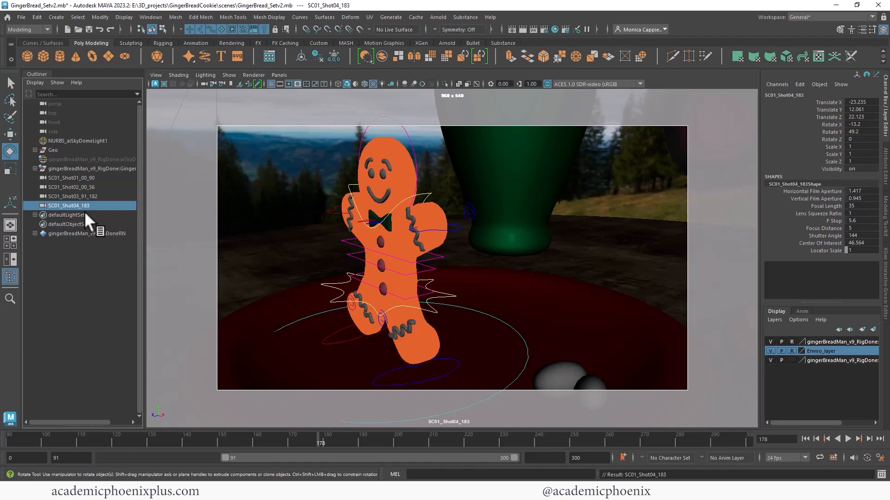
- Look through SC01_Shot04_183 and orbit it behind the character to about 138 degrees in Rotate Y
click(282, 75)
mouse_move(320, 84)
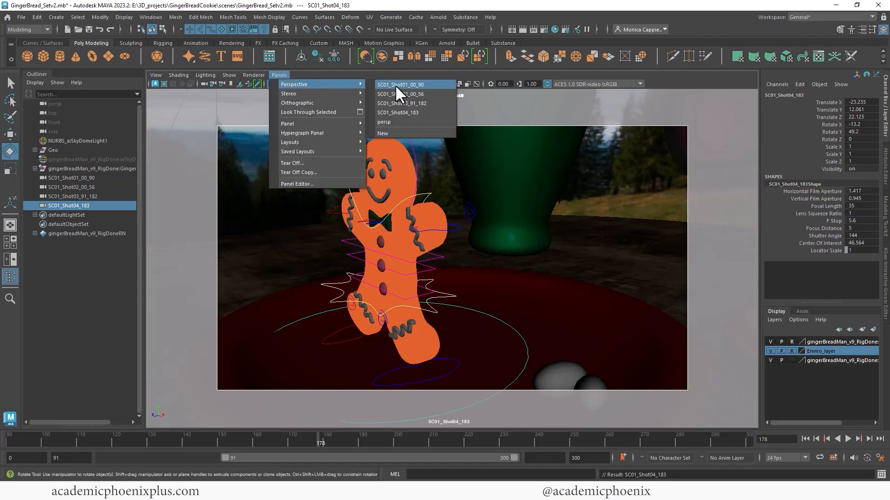
click(423, 111)
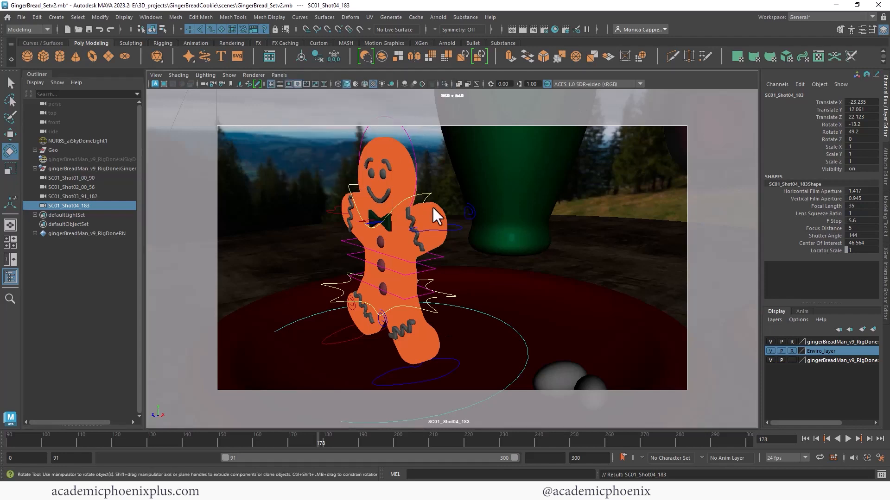
alt+drag(433, 208, 430, 305)
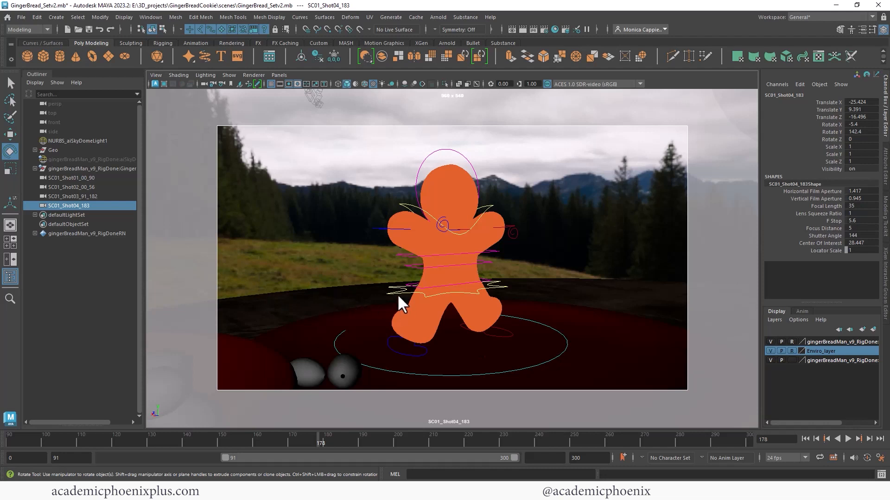
alt+middle_drag(393, 267, 403, 271)
alt+drag(403, 271, 408, 273)
alt+right_drag(408, 273, 406, 266)
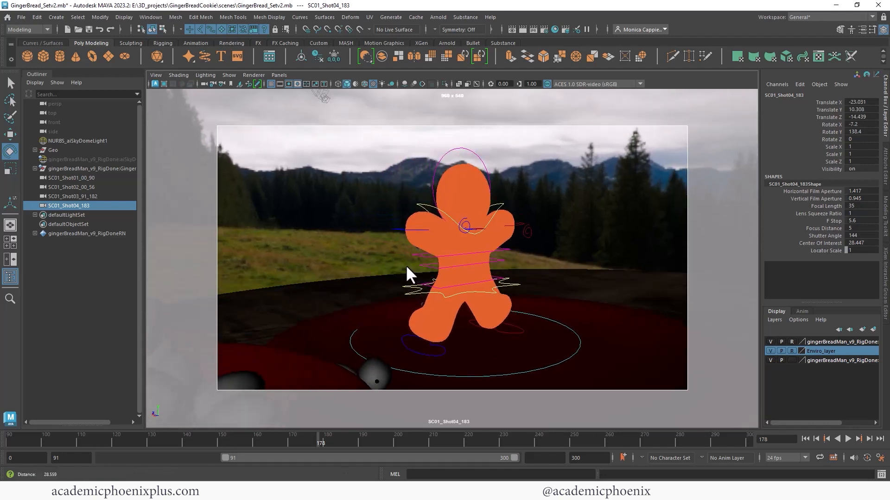
alt+middle_drag(419, 277, 296, 261)
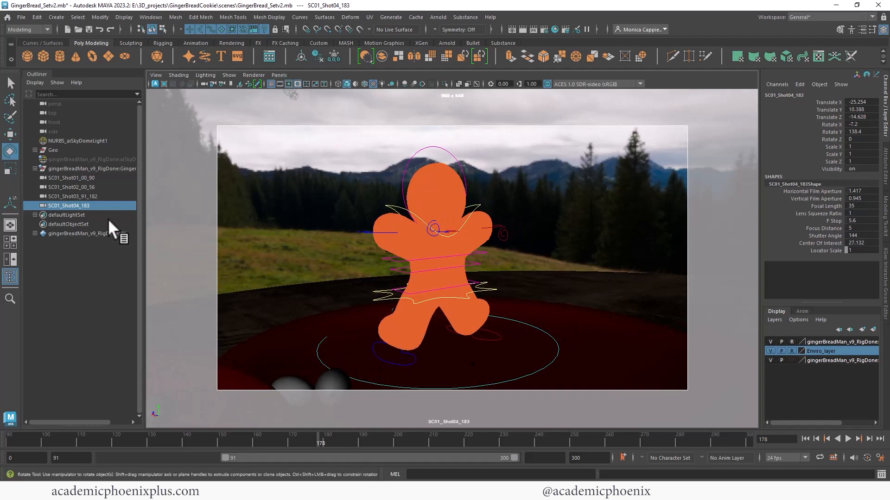
- Set up two side-by-side views, one through SC01_Shot03_91_182 and the other through SC01_Shot04_183
click(17, 258)
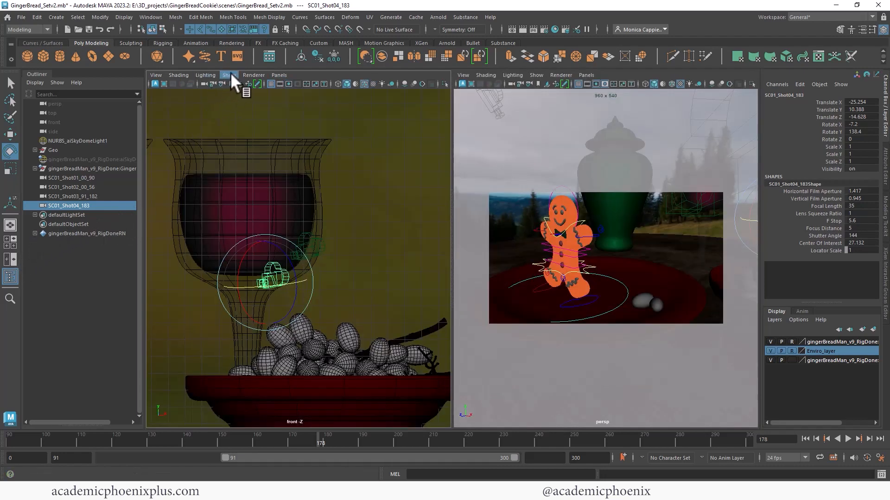
click(279, 75)
mouse_move(285, 84)
click(401, 103)
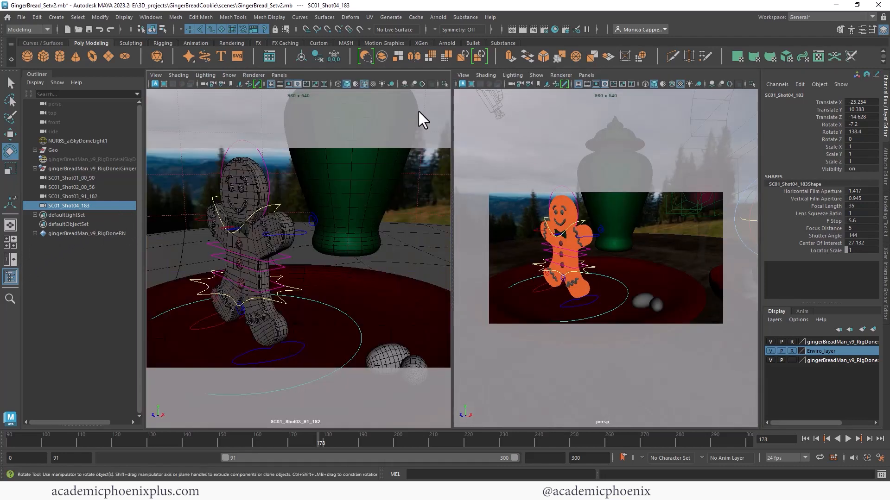
click(586, 76)
mouse_move(601, 83)
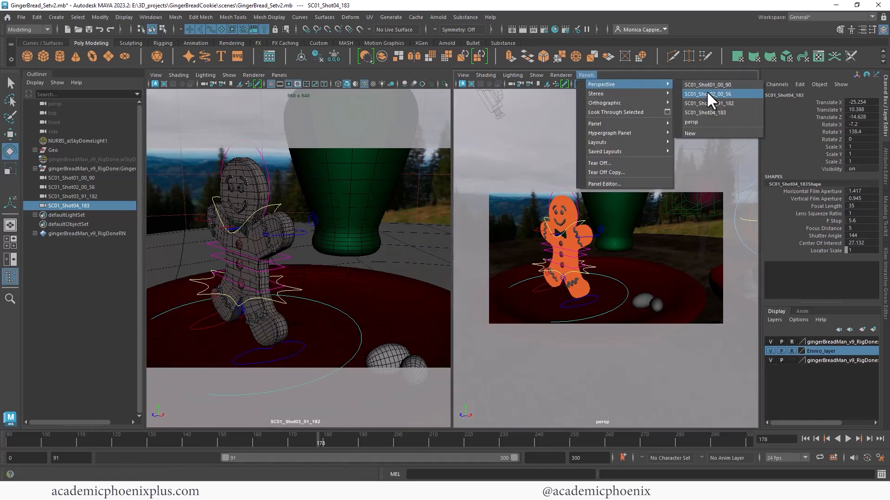
click(717, 112)
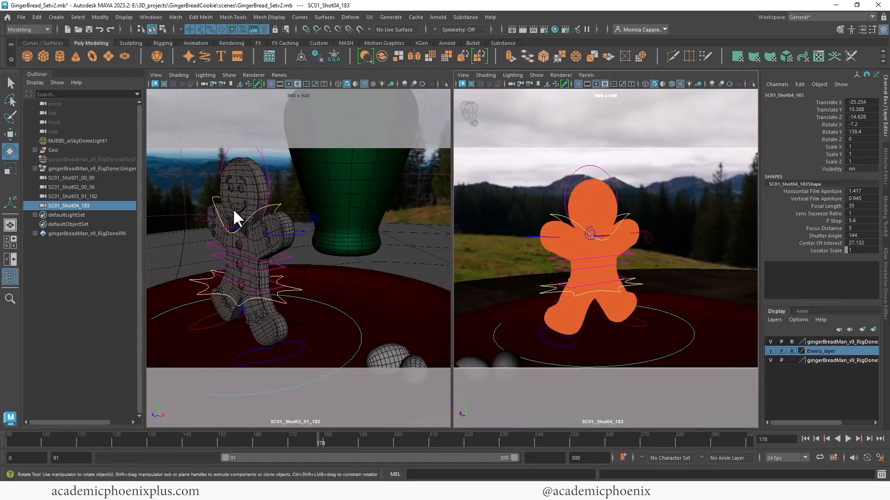
- Reframe SC01_Shot04_183 behind the character at about -12 Rotate X and 132 Rotate Y, maximize its view and keyframe the camera
alt+middle_drag(616, 252, 566, 259)
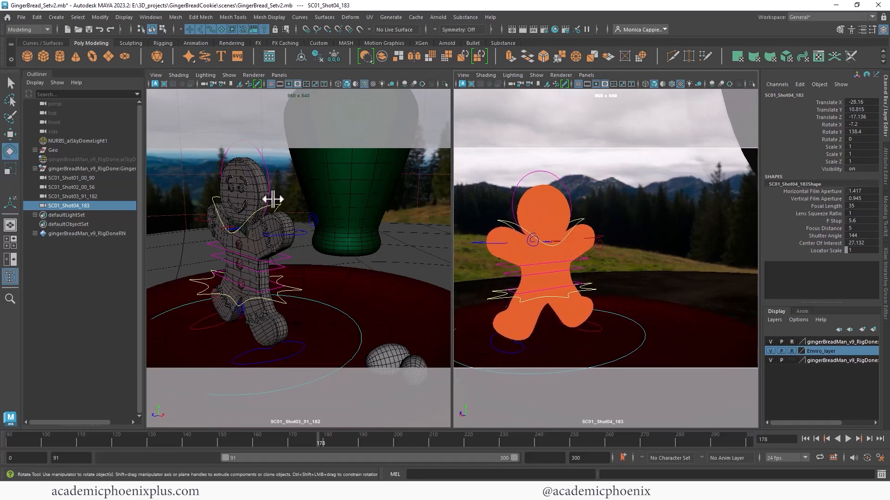
alt+drag(573, 308, 581, 303)
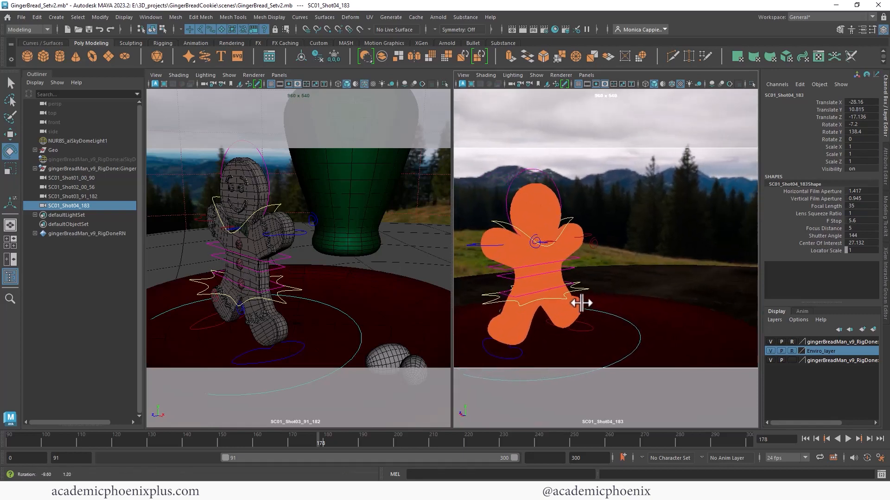
alt+drag(552, 250, 505, 243)
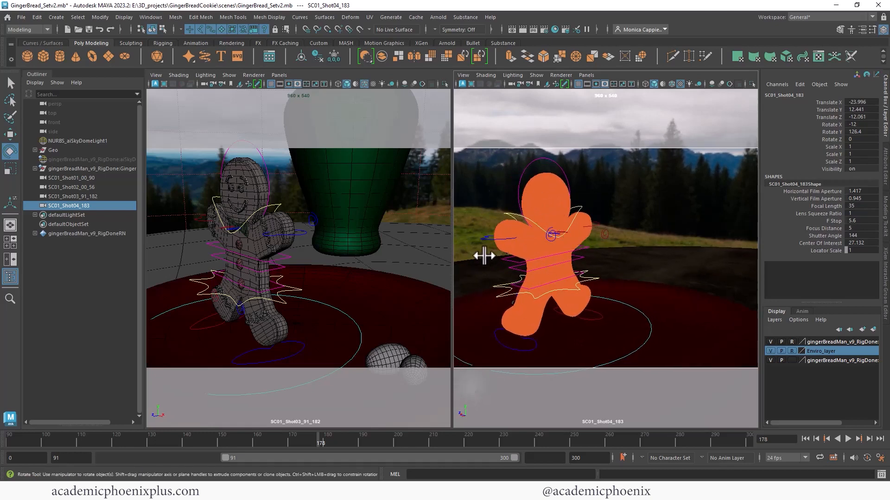
key(space)
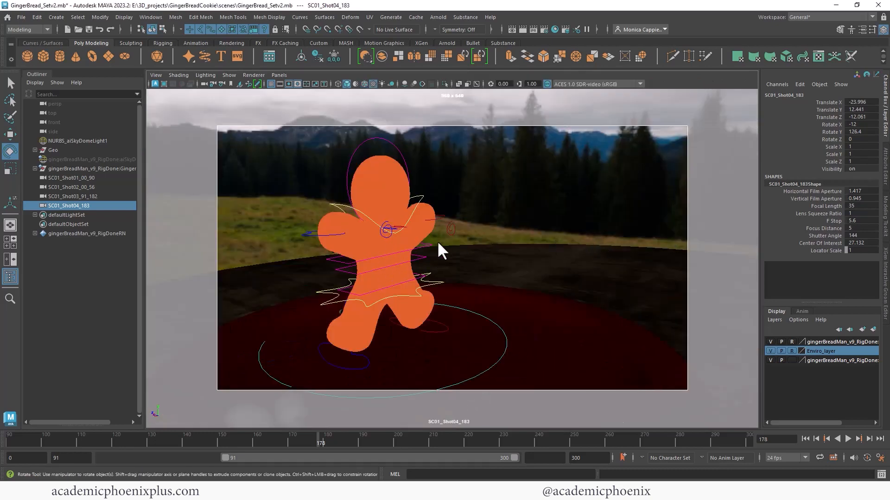
alt+drag(437, 241, 468, 241)
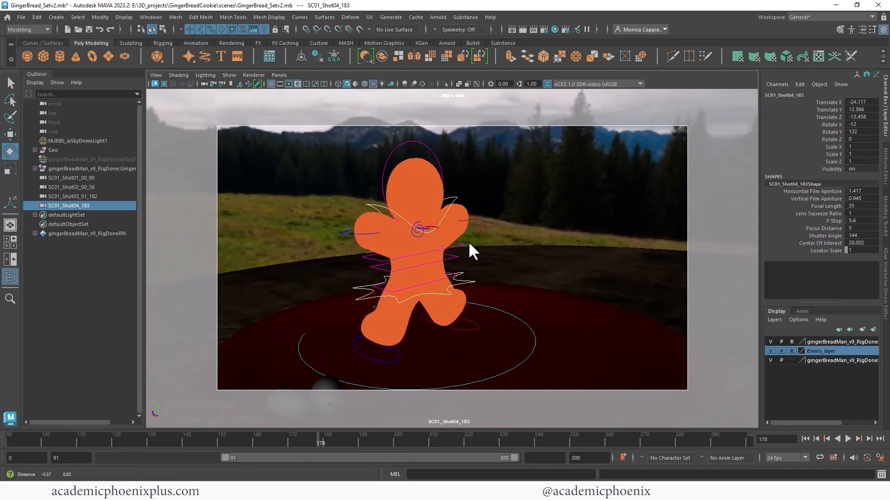
alt+middle_drag(468, 241, 449, 243)
alt+right_drag(449, 242, 436, 243)
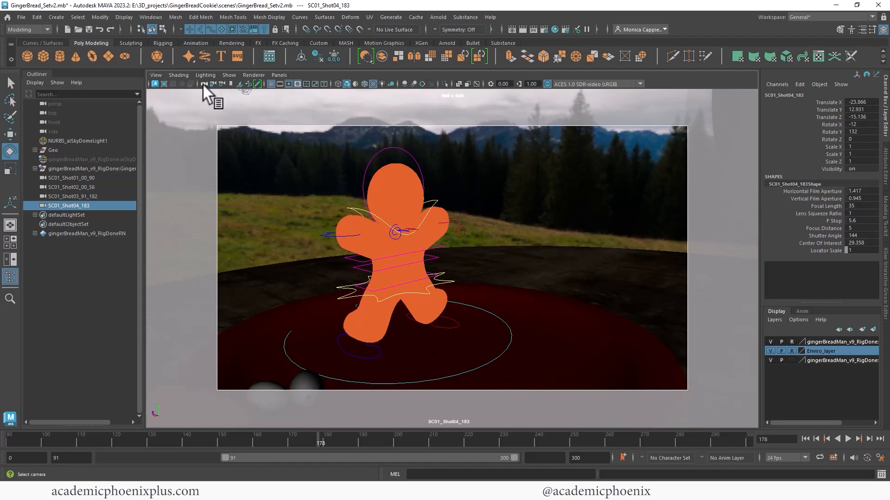
key(s)
- Try moving the Gingerbread_all_ctrl and L_foot_ctrl controls in the new camera view, and undo both moves
mouse_move(399, 329)
mouse_down()
mouse_move(296, 268)
mouse_move(293, 251)
mouse_move(239, 300)
mouse_move(390, 345)
mouse_move(389, 334)
mouse_move(361, 317)
mouse_move(248, 267)
mouse_move(384, 330)
mouse_up()
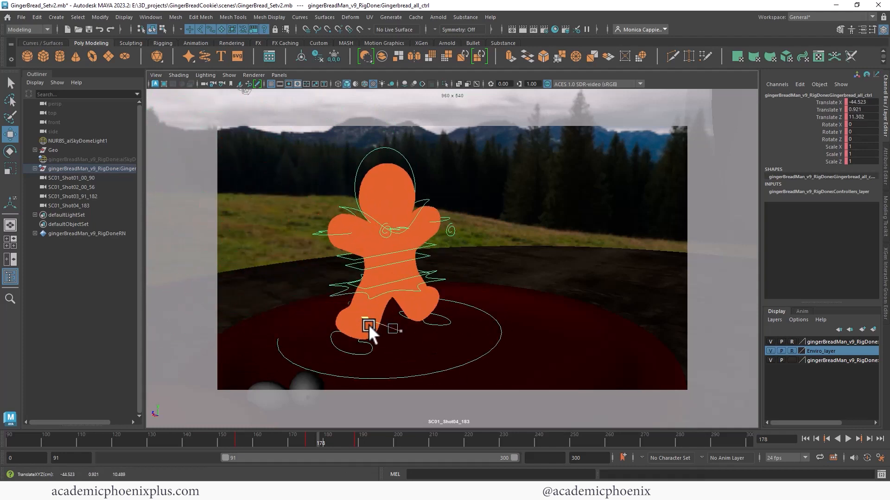
key(ctrl+z)
click(433, 293)
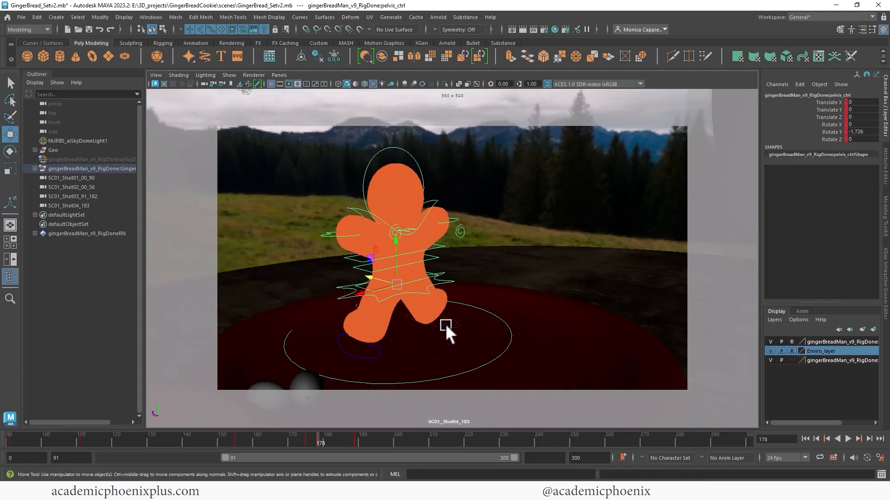
click(357, 351)
drag(355, 300, 254, 258)
key(ctrl+z)
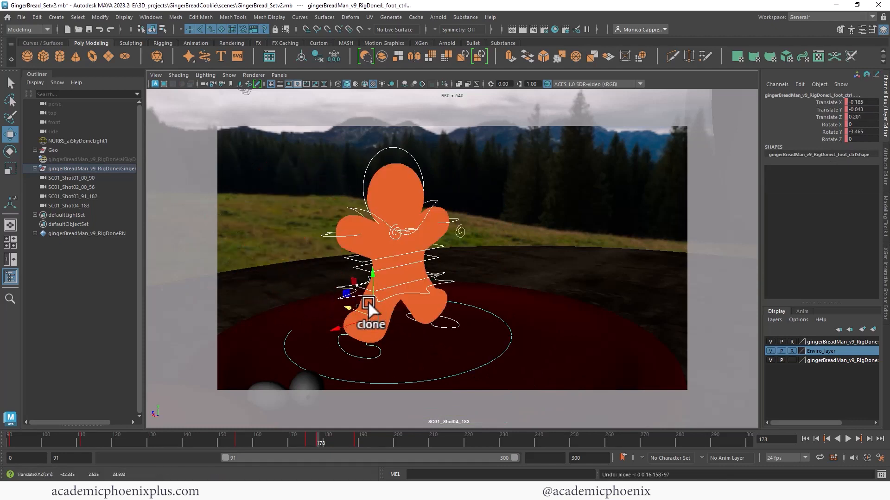
- Select all the character's controls and play the animation from frame 178 to frame 205
alt+drag(369, 306, 359, 267)
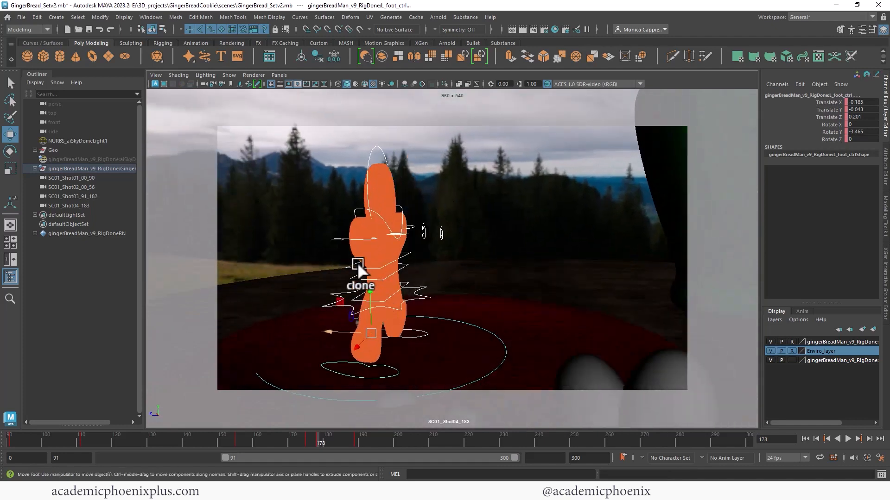
alt+drag(307, 177, 335, 225)
drag(293, 155, 414, 339)
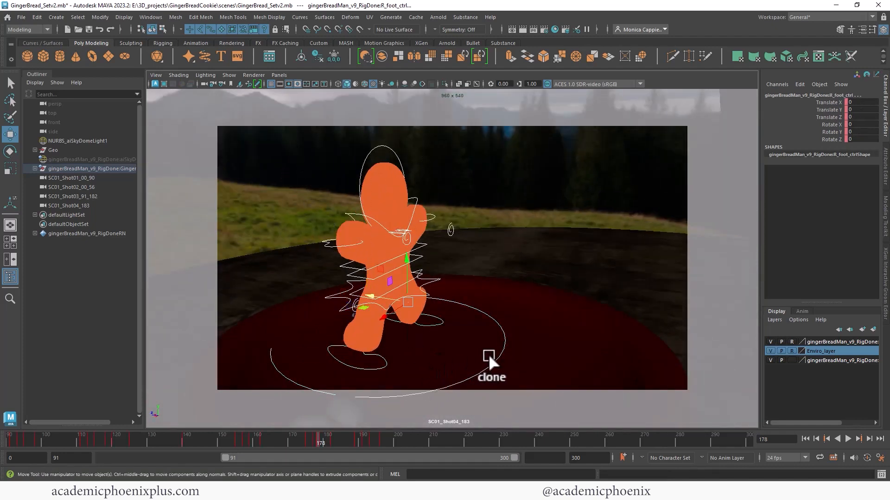
shift+click(494, 360)
key(alt+v)
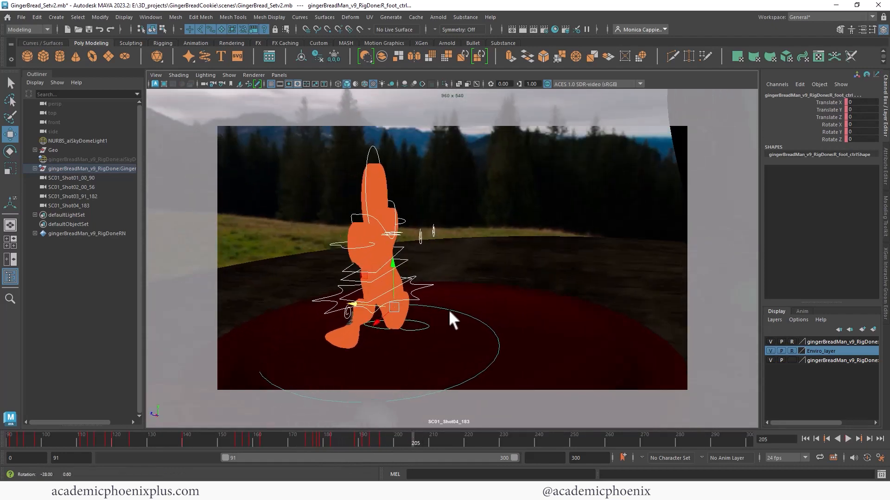
key(alt+v)
- Move both knee controls forward in front of the character to Translate Z 3.056 and keyframe them at frame 189
click(355, 304)
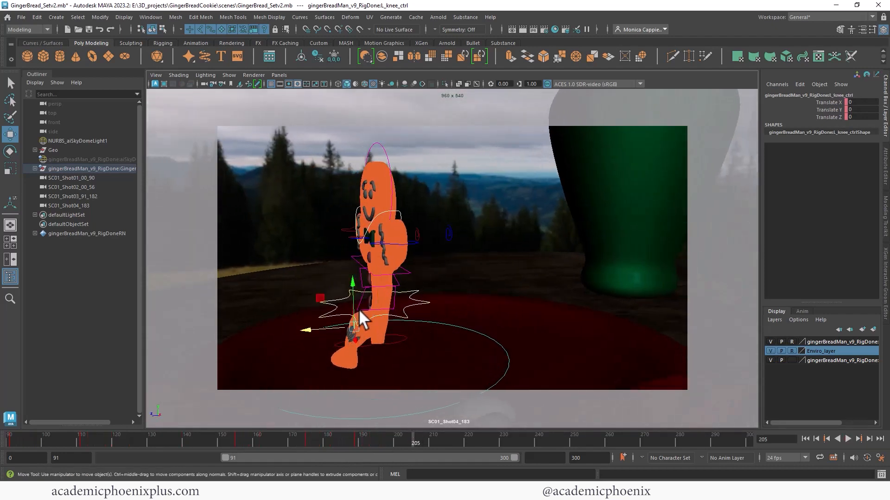
key(q)
key(w)
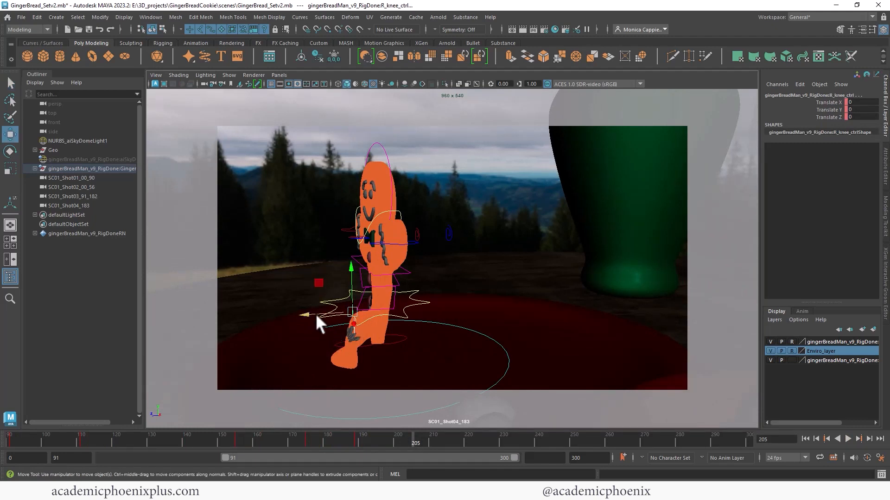
drag(317, 316, 255, 311)
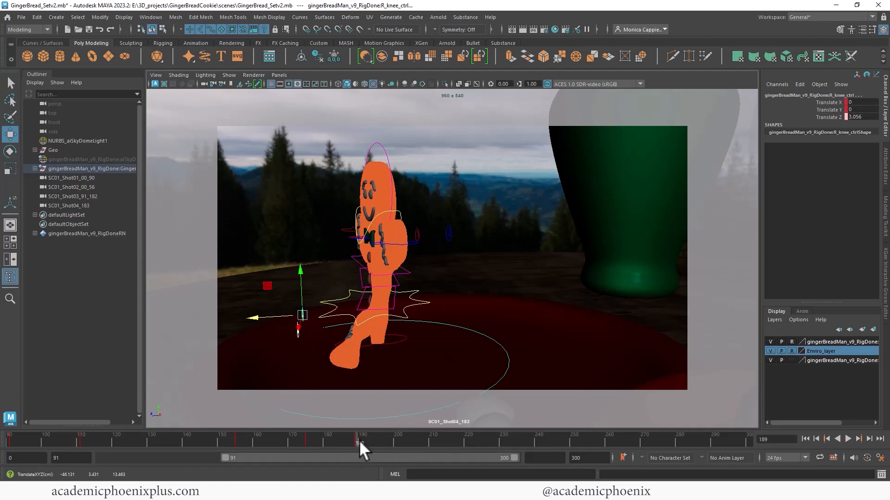
key(s)
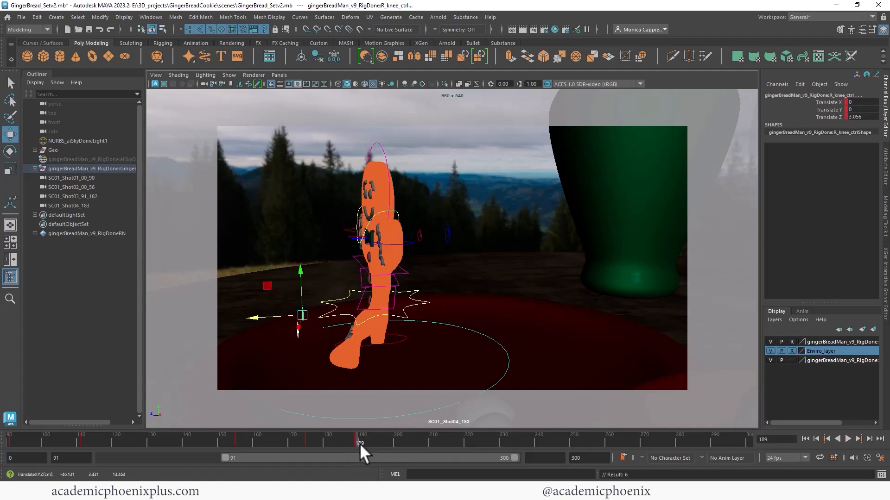
- Delete the knee controls' keys between frames 91 and 181 and play back the animation
shift+drag(329, 440, 9, 440)
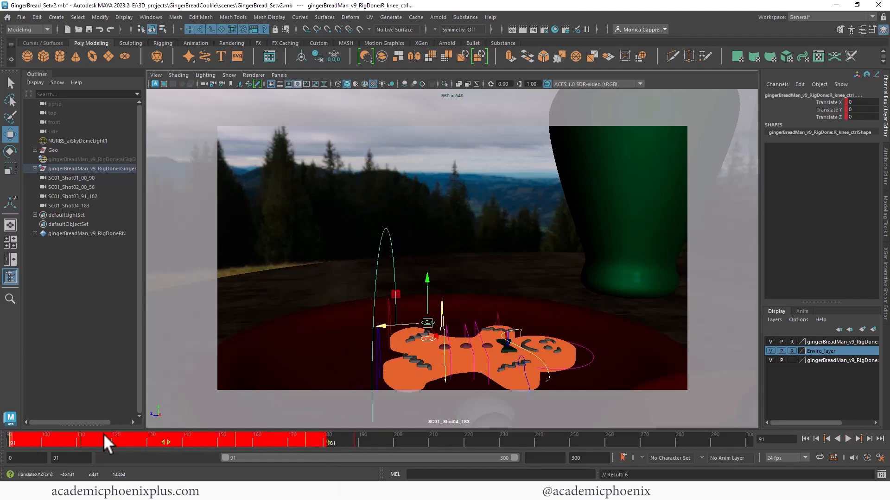
right_click(111, 433)
click(158, 313)
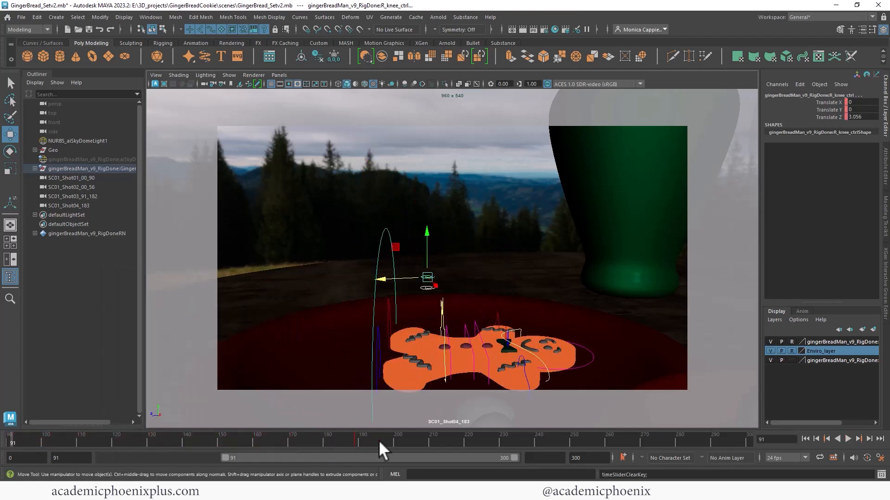
key(alt+v)
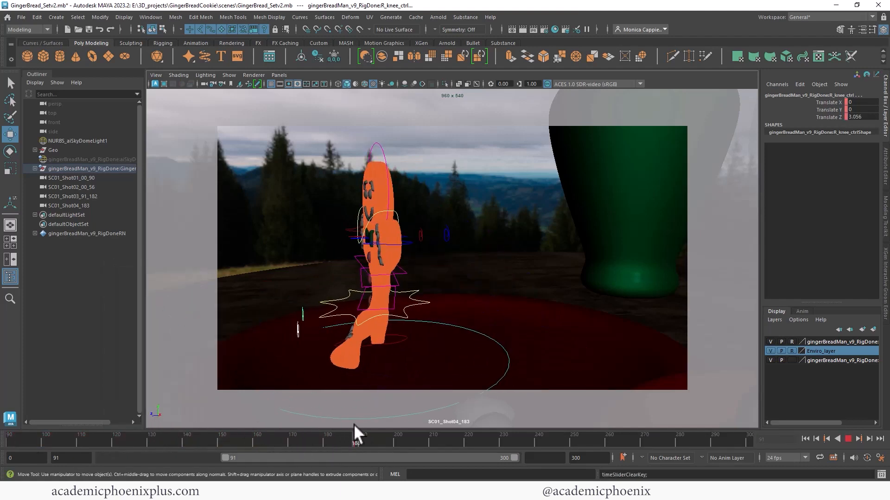
key(alt+v)
- In the persp view, move the foot, knee and pelvis controls forward to pelvis Translate Z 18.889 at frame 205 and keyframe them
alt+drag(401, 348, 356, 317)
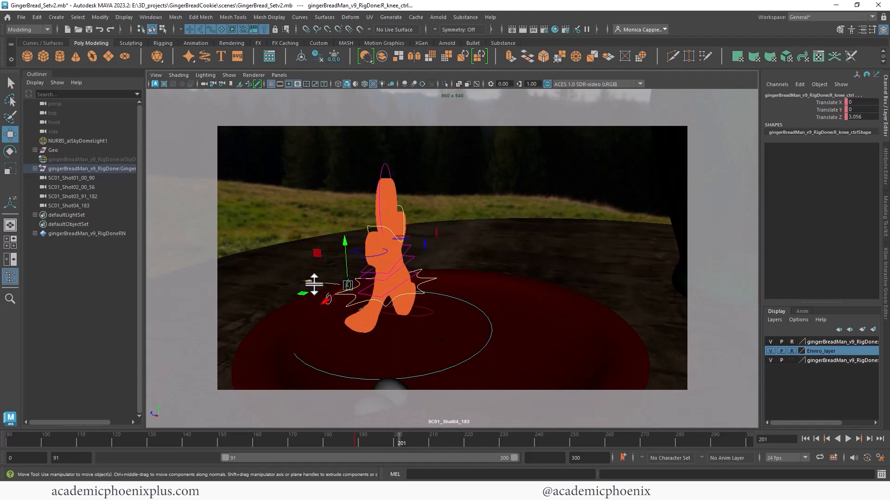
alt+drag(314, 284, 424, 335)
click(393, 323)
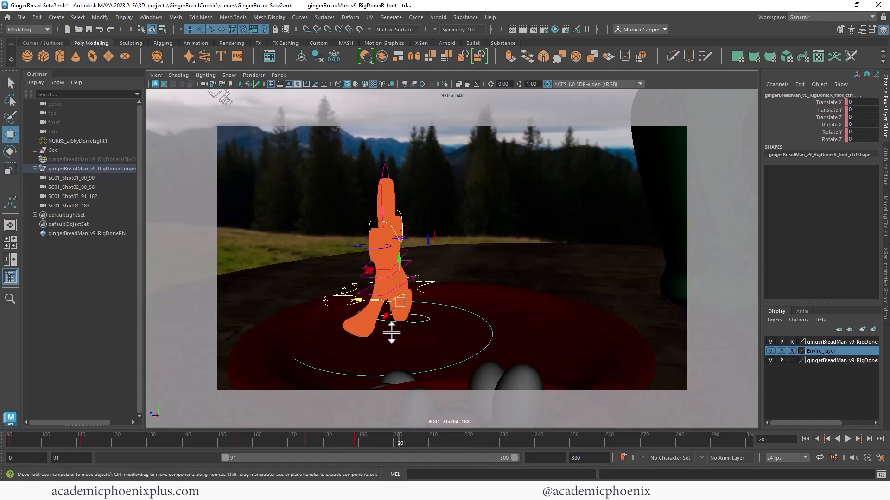
click(401, 323)
click(421, 291)
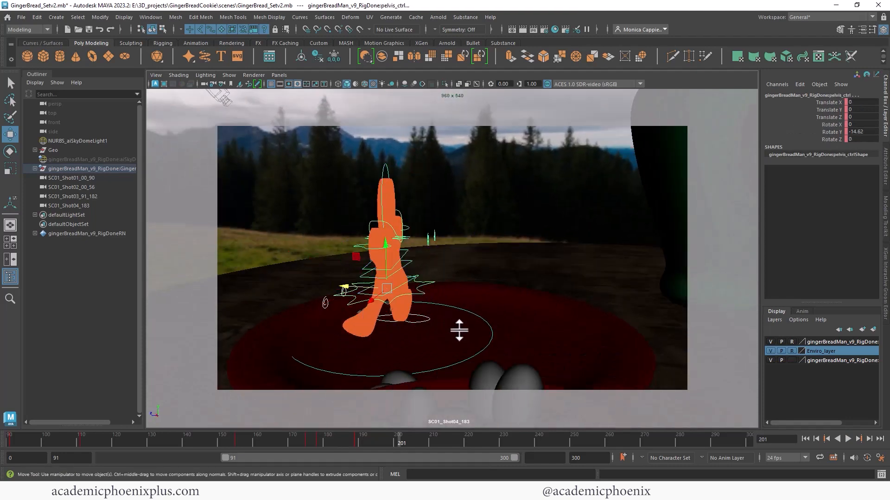
mouse_move(407, 435)
mouse_down()
mouse_move(390, 438)
mouse_move(413, 435)
mouse_up()
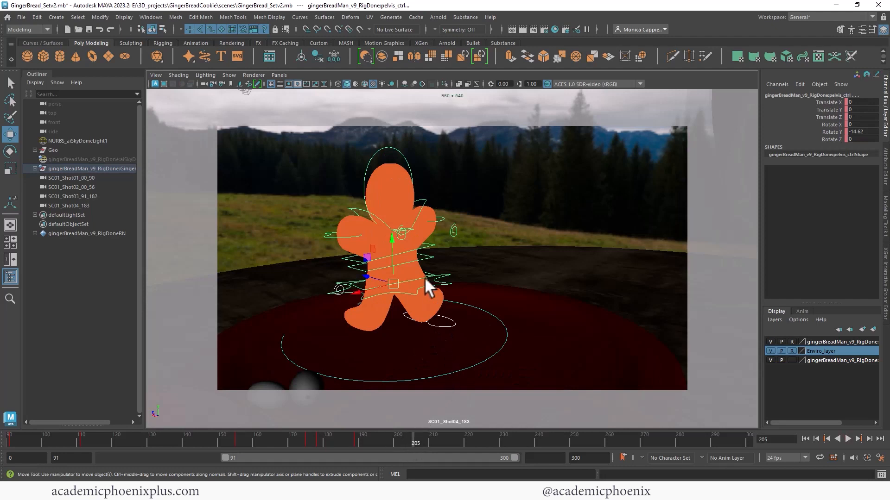
click(279, 75)
mouse_move(302, 84)
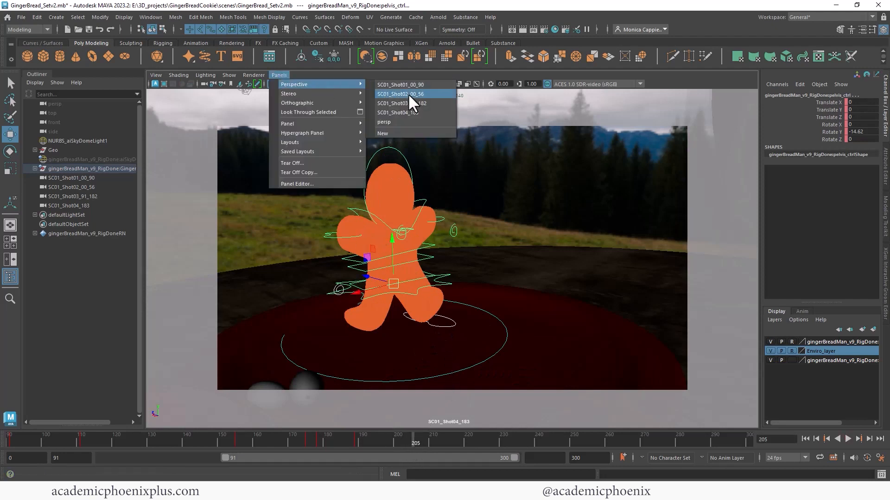
click(402, 122)
alt+drag(454, 190, 483, 219)
drag(434, 267, 298, 259)
alt+drag(315, 267, 368, 316)
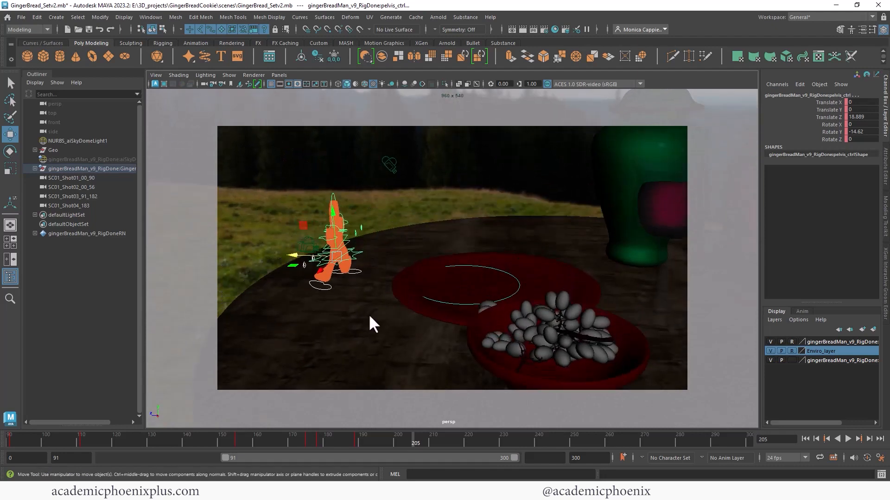
- At frame 232, raise the selected controls and move them forward to pelvis Translate Y 6.233 and Z 27.93, and keyframe them
drag(411, 439, 493, 442)
drag(344, 256, 275, 212)
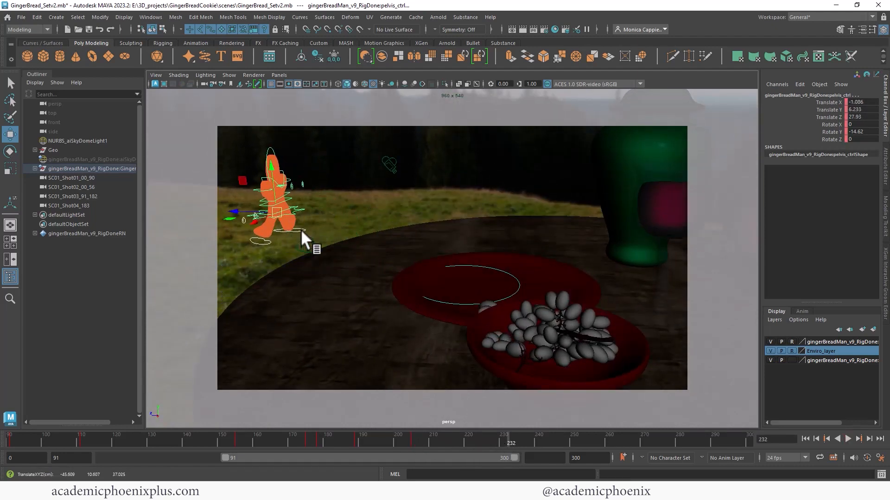
alt+drag(334, 269, 381, 278)
- At frame 253, drop the character beyond the table edge to pelvis Translate Y -19.445 and Z 41.503, and keyframe the controls
drag(505, 439, 582, 439)
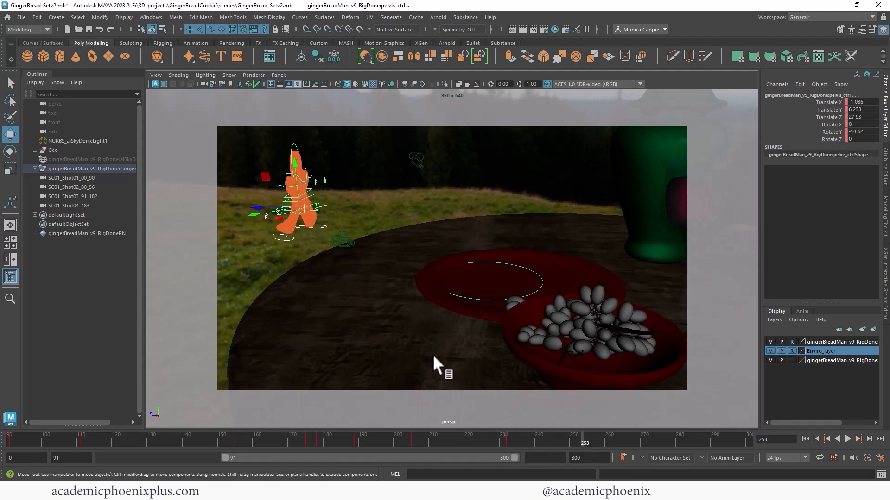
alt+drag(352, 283, 401, 287)
drag(420, 168, 404, 279)
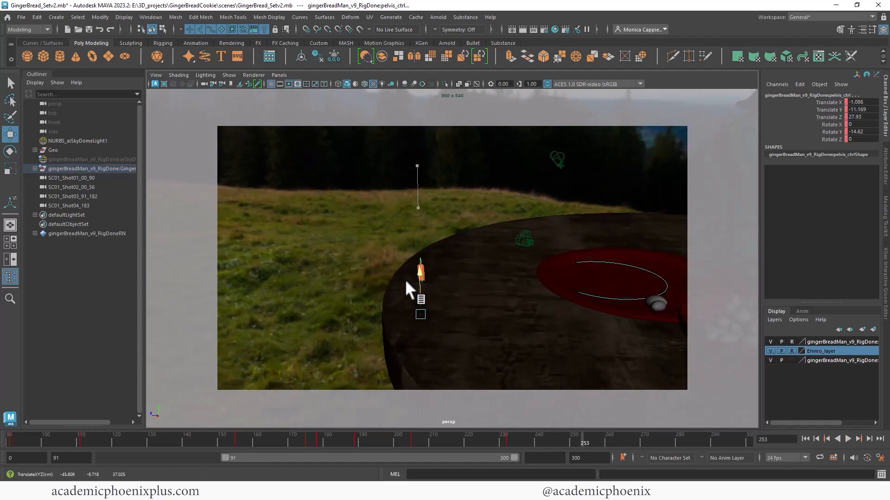
drag(377, 313, 337, 298)
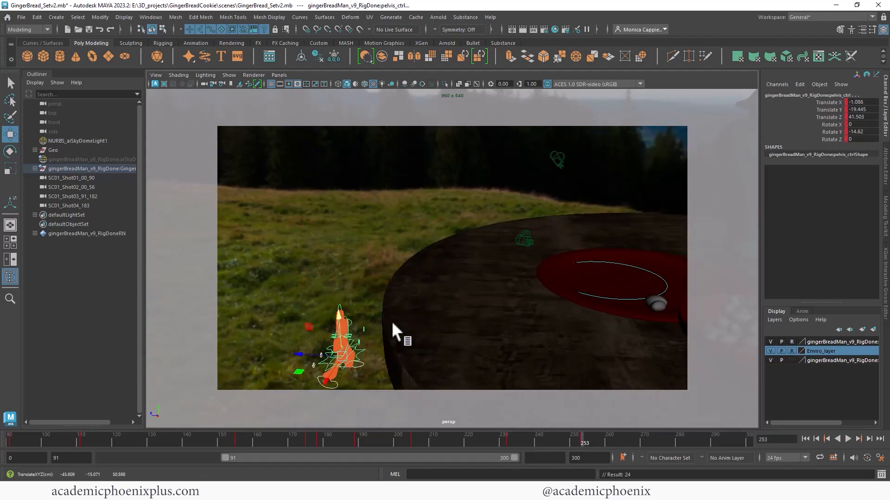
- Play the animation from frame 198 to review the character's leap off the table
alt+drag(391, 320, 557, 310)
click(391, 440)
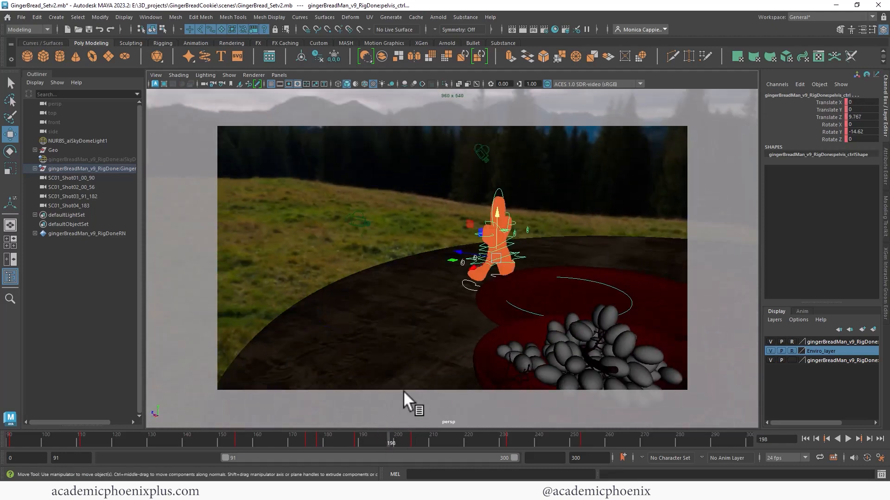
click(846, 437)
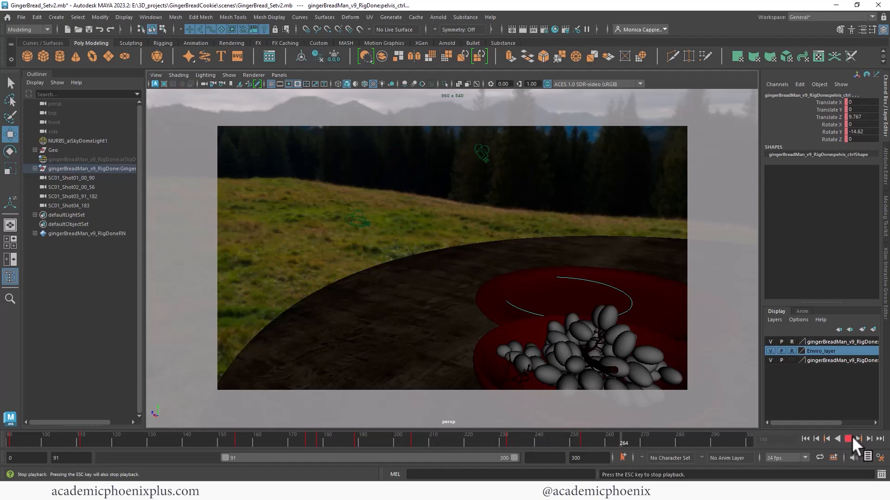
click(848, 438)
- Look through SC01_Shot04_183 and scrub the animation back to about frame 181
click(278, 75)
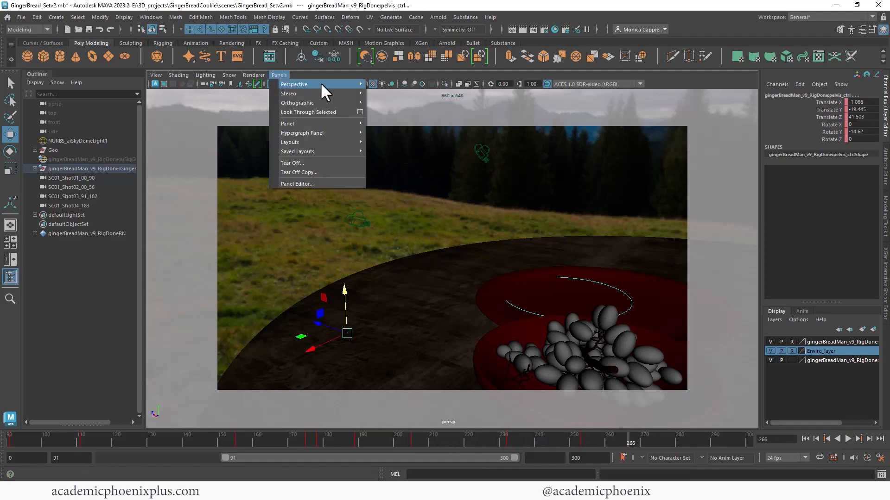
mouse_move(323, 84)
click(413, 112)
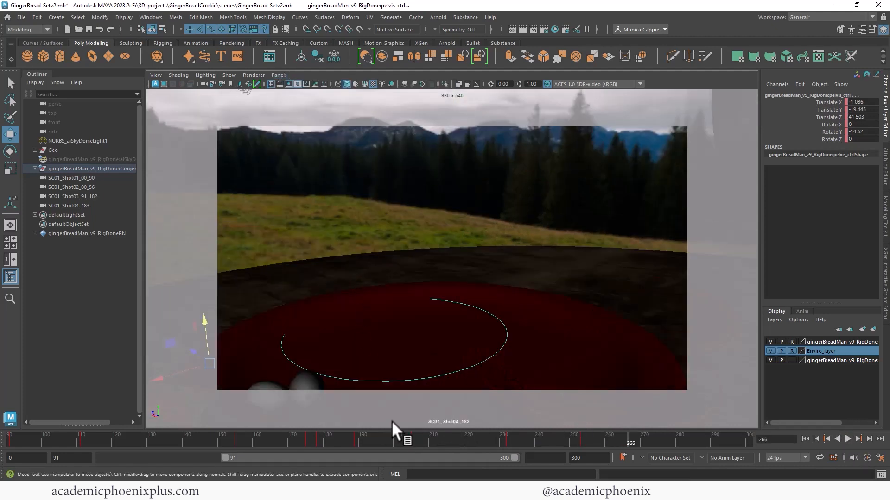
mouse_move(388, 437)
mouse_down()
mouse_move(375, 438)
mouse_move(424, 438)
mouse_move(327, 440)
mouse_up()
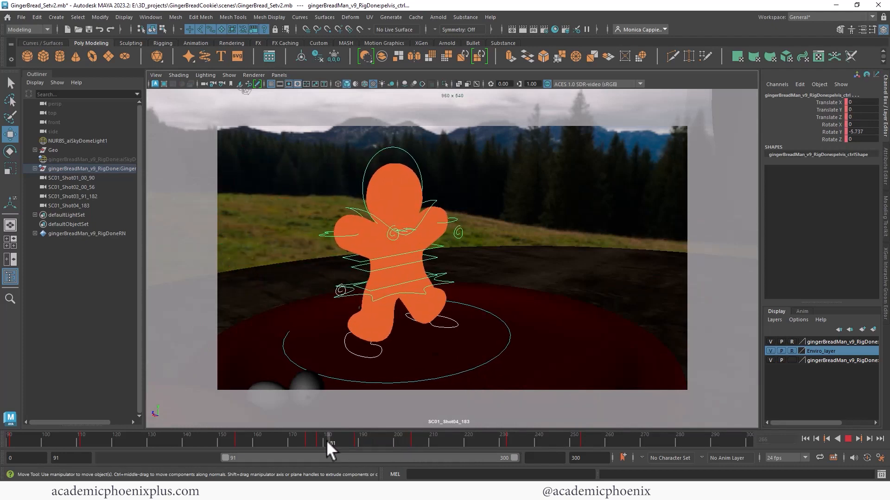
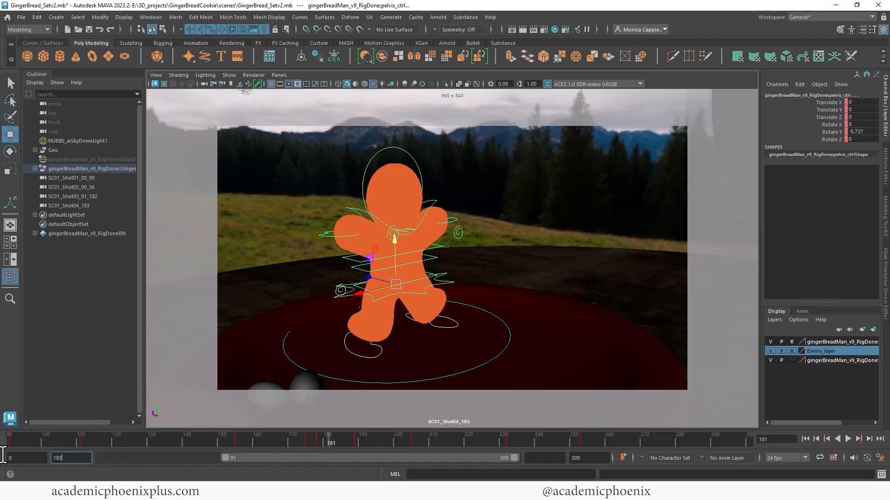
- Set the playback range to start at frame 183 and play the shot through SC01_Shot04_183
key(Return)
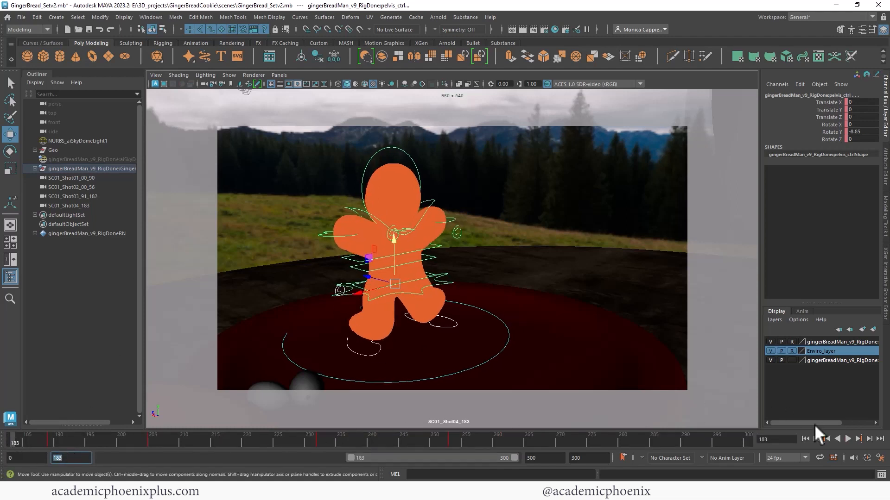
click(848, 438)
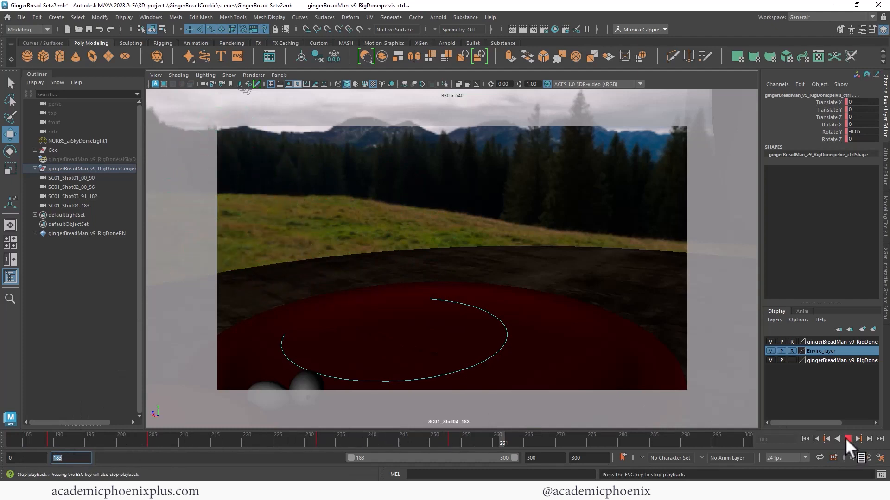
click(846, 438)
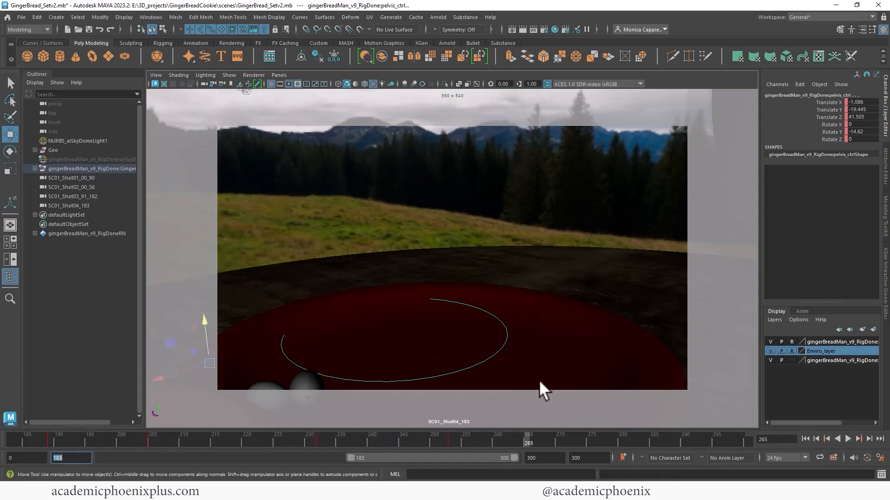
- Reframe SC01_Shot04_183 to about 142 Rotate Y to include the leaping character, and keyframe the camera at frame 183
drag(452, 439, 360, 439)
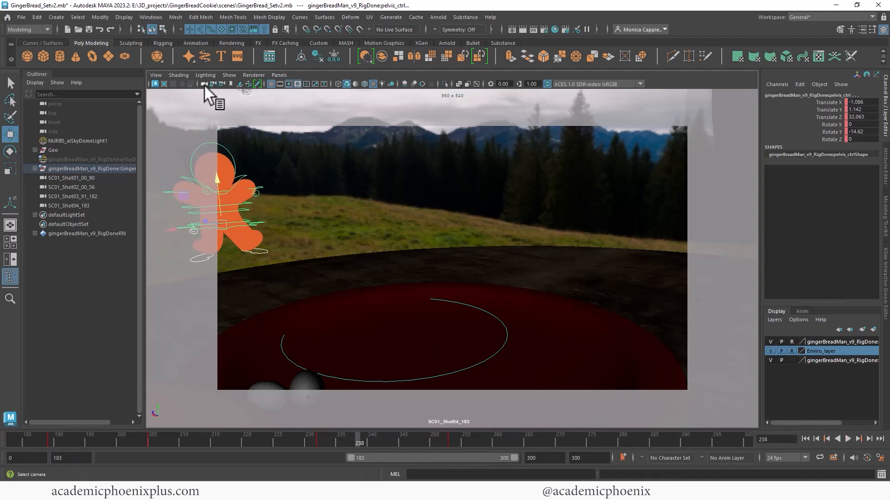
alt+drag(322, 195, 383, 202)
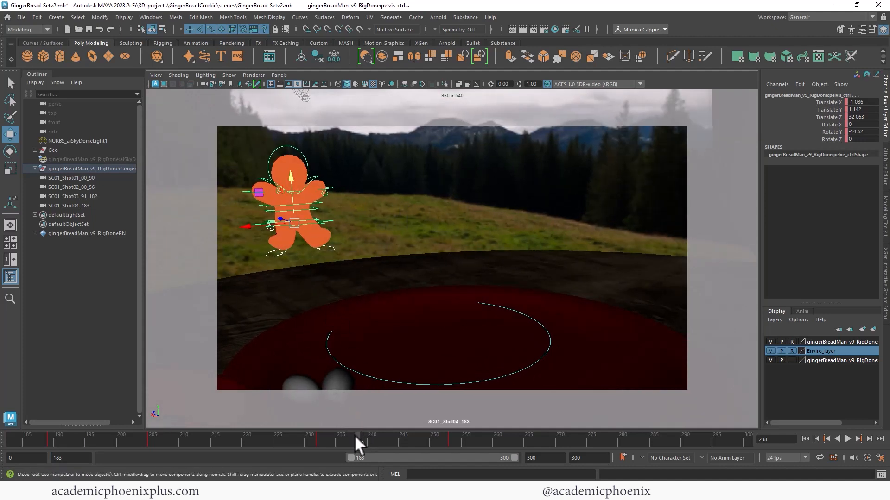
click(206, 83)
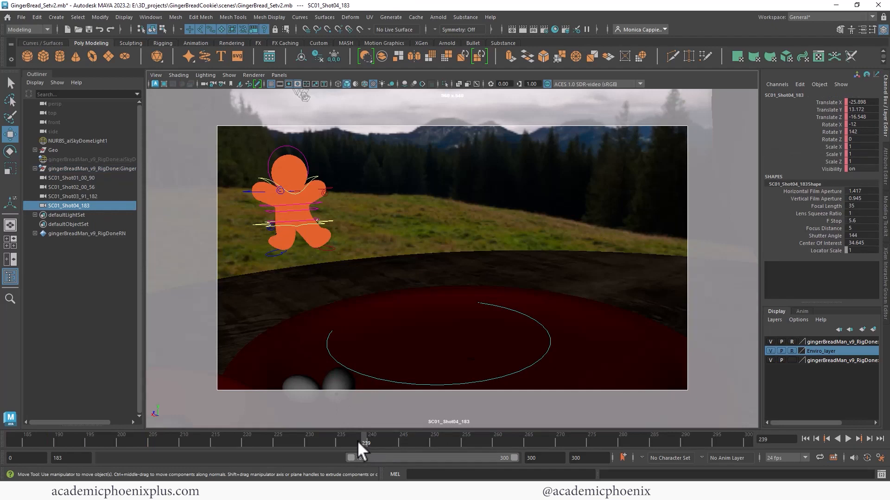
mouse_move(16, 438)
mouse_down()
mouse_move(443, 428)
mouse_move(21, 426)
mouse_up()
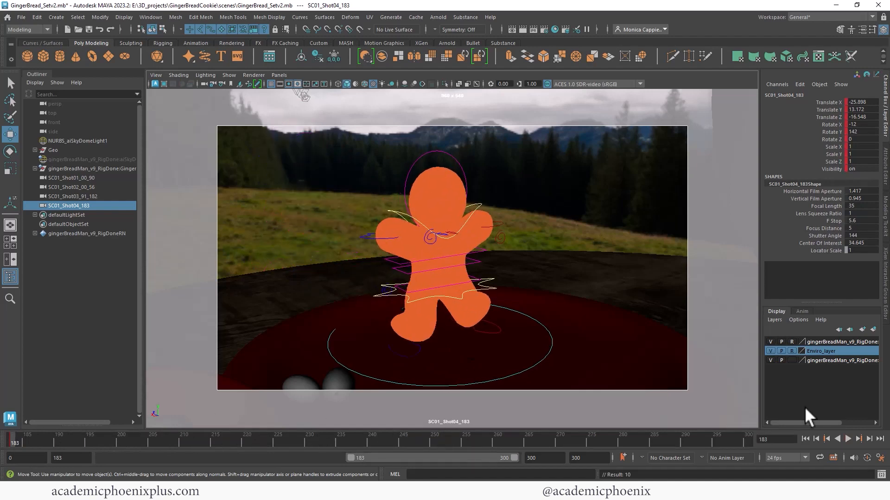
- Play the shot from frame 183 to check the new camera framing
click(847, 438)
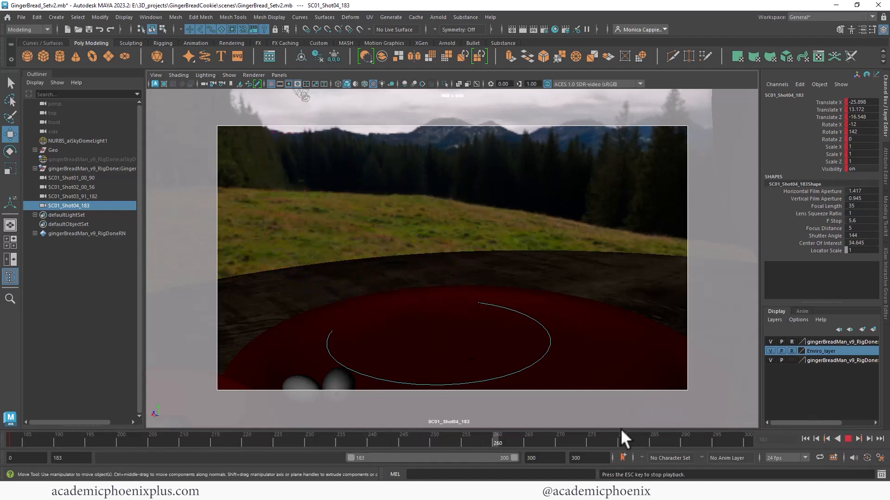
mouse_move(13, 438)
mouse_down()
mouse_move(494, 439)
mouse_move(34, 429)
mouse_move(14, 436)
mouse_up()
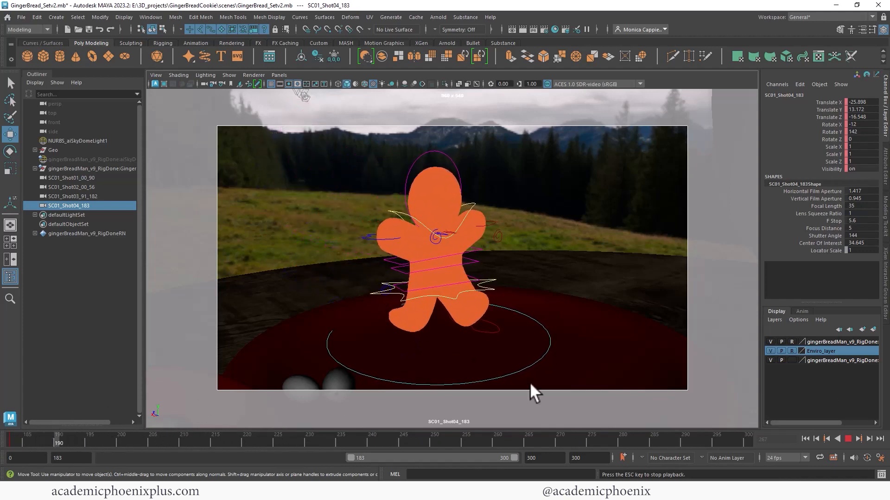
click(847, 438)
- Stop playback around frame 212 and select the gingerbread man's foot, pelvis and left knee controls together
click(303, 270)
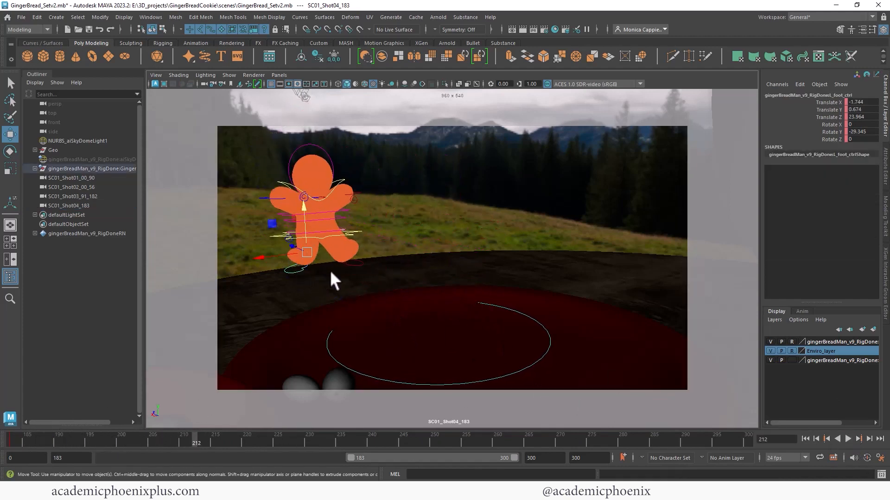
shift+click(356, 266)
shift+click(288, 238)
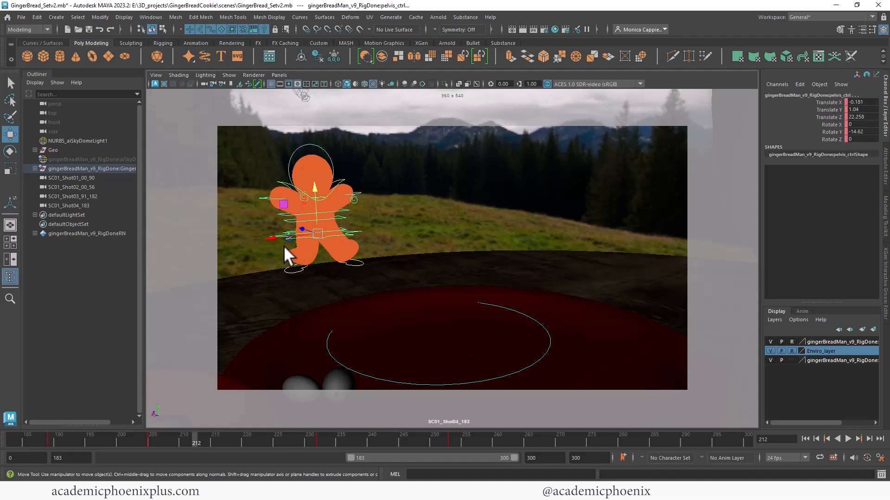
shift+click(288, 240)
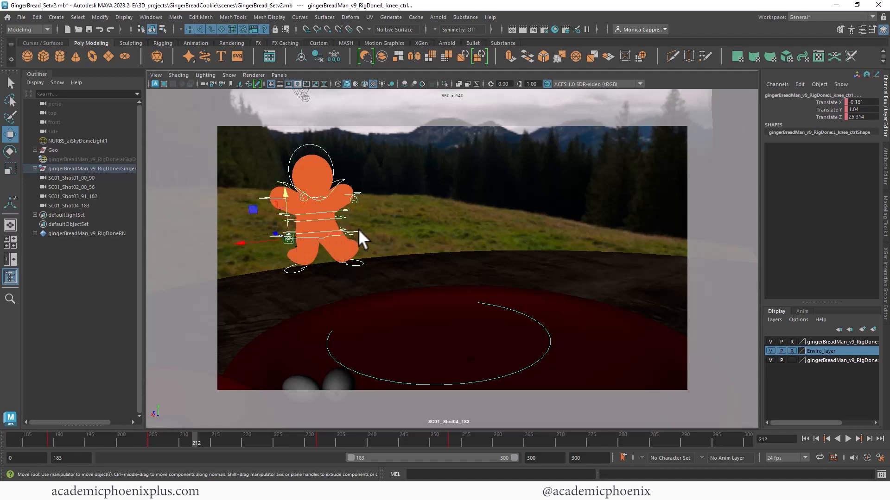
- Set up a two-pane view with the perspective camera beside SC01_Shot04_183
click(10, 260)
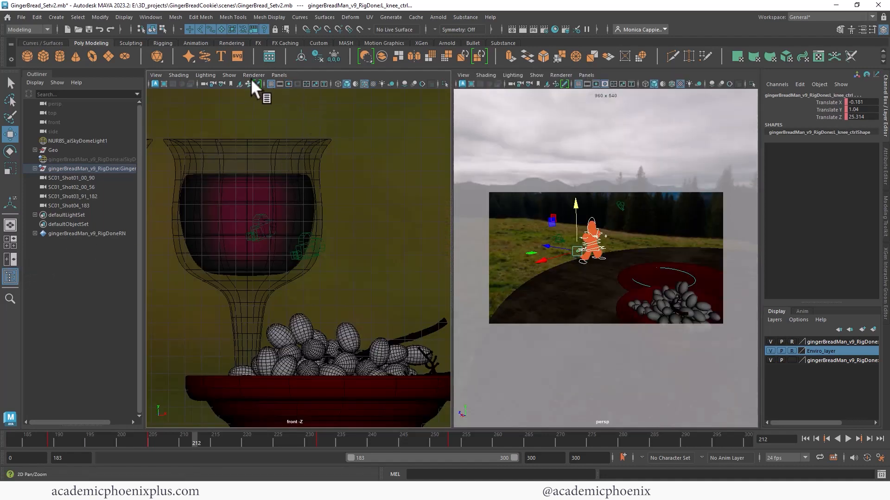
click(279, 75)
click(409, 121)
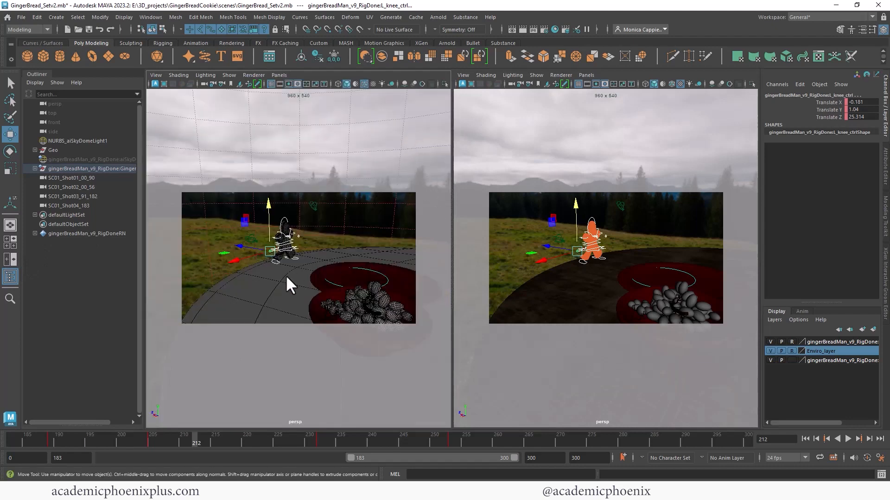
click(587, 75)
mouse_move(650, 85)
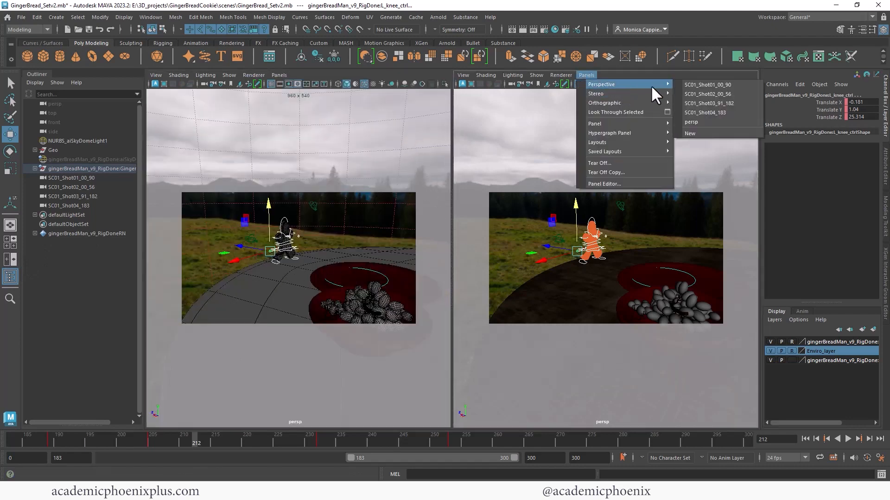
click(719, 113)
- Add the gingerbread man's right knee control to the selected foot, pelvis and left knee controls
alt+right_drag(270, 261, 311, 266)
alt+drag(310, 266, 341, 265)
alt+right_drag(341, 265, 406, 267)
alt+drag(404, 265, 330, 234)
click(334, 233)
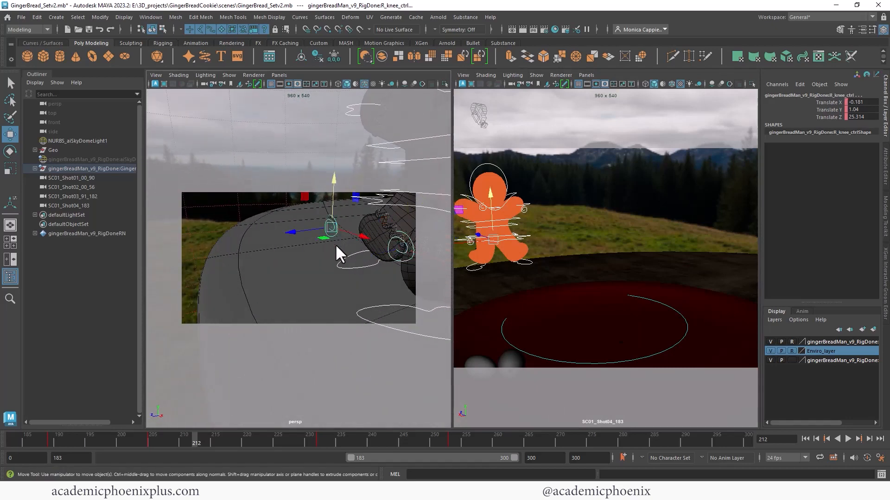
alt+drag(343, 303, 291, 306)
- Include the pelvis control and shift the selected controls' key near frame 205 to about frame 218
drag(157, 442, 143, 441)
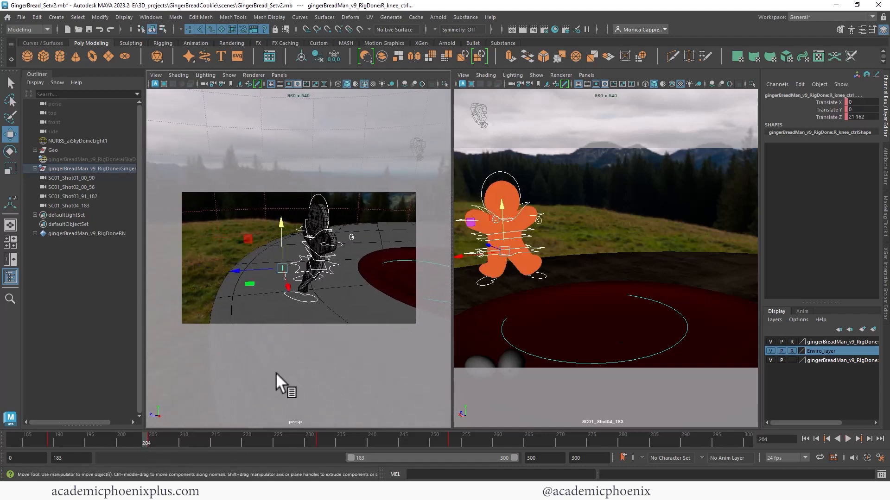
click(299, 268)
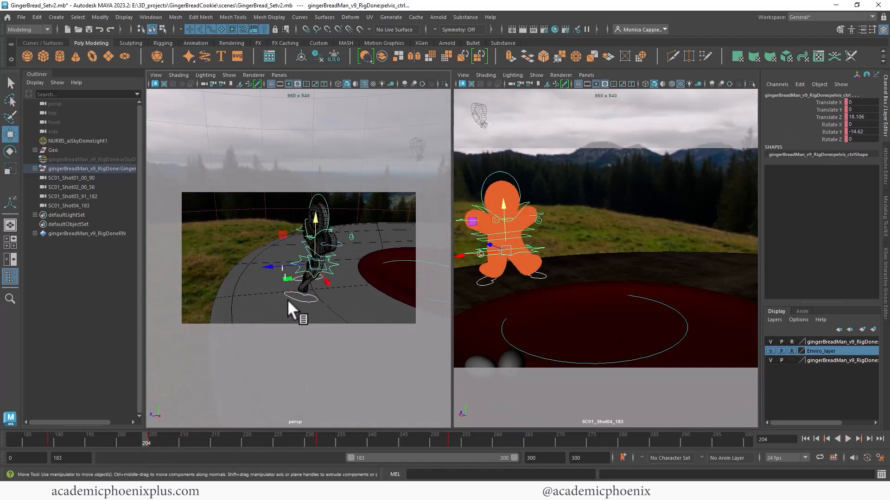
key(alt+v)
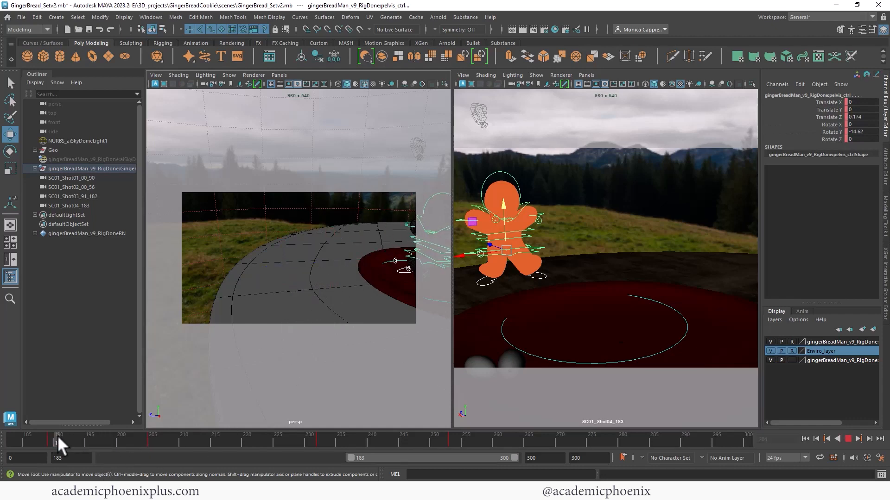
shift+drag(130, 434, 241, 438)
drag(169, 435, 459, 432)
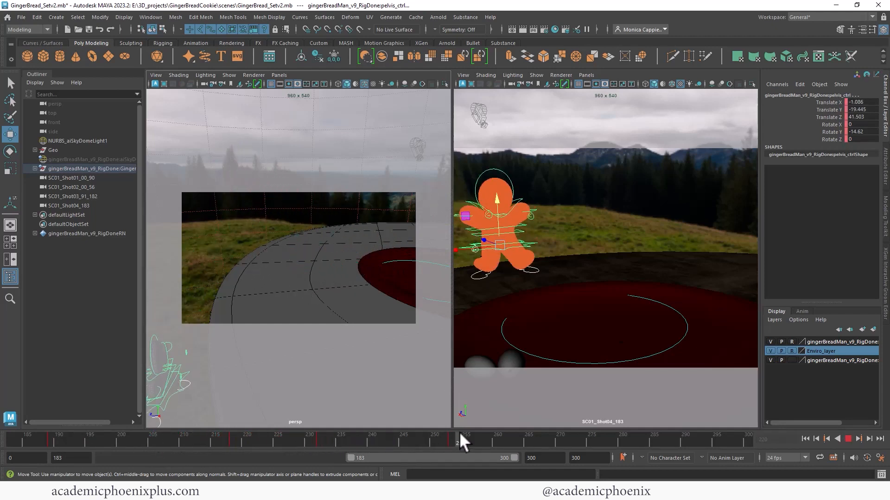
- Play the shot from frame 183 through SC01_Shot04_183 to check the leap's timing
click(11, 439)
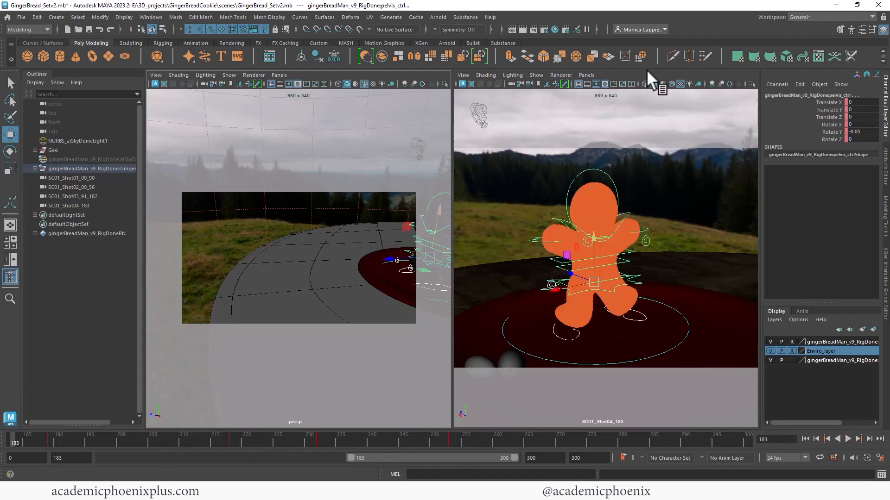
click(838, 437)
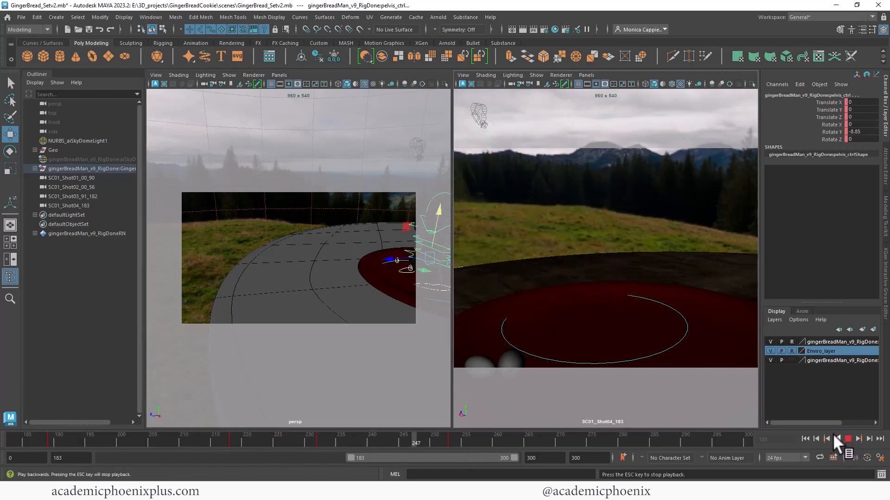
click(847, 437)
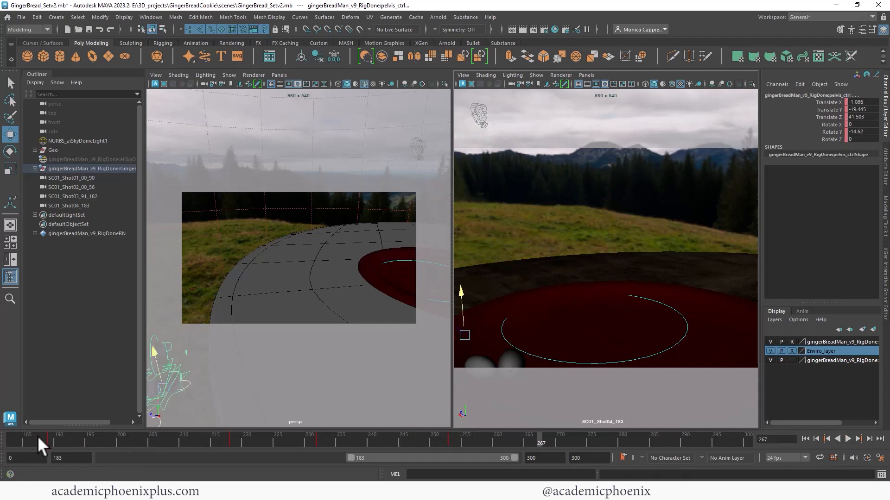
- Compress the selected controls' keys so the last one falls at about frame 237, and snap them to whole frames
shift+drag(38, 435, 493, 442)
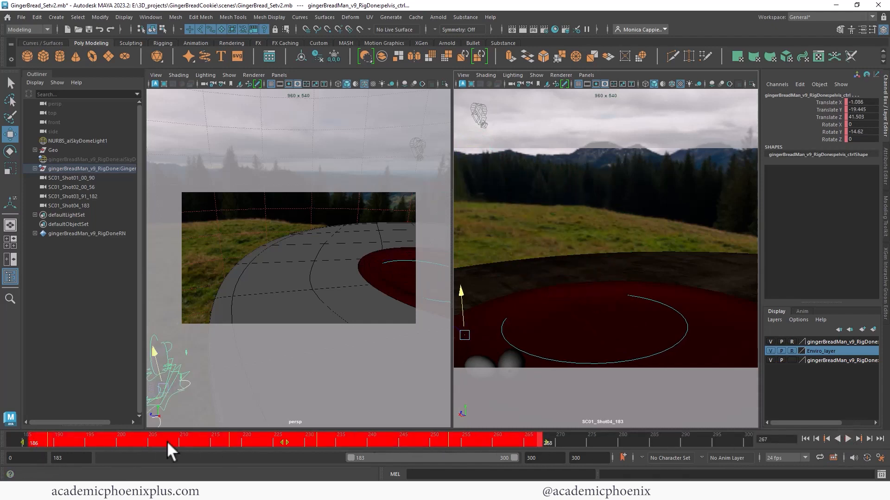
drag(547, 441, 501, 442)
shift+drag(32, 441, 470, 442)
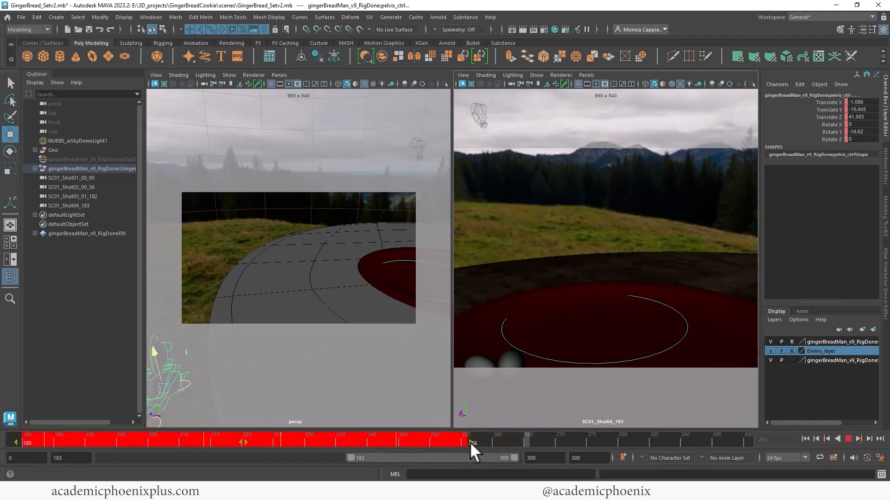
right_click(378, 440)
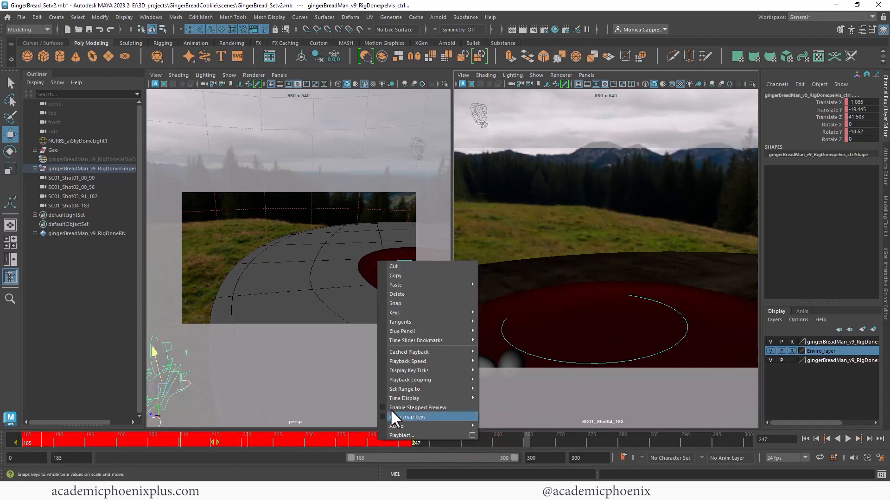
click(423, 304)
- Replay the shot from frame 183 to check the tightened key timing
click(44, 441)
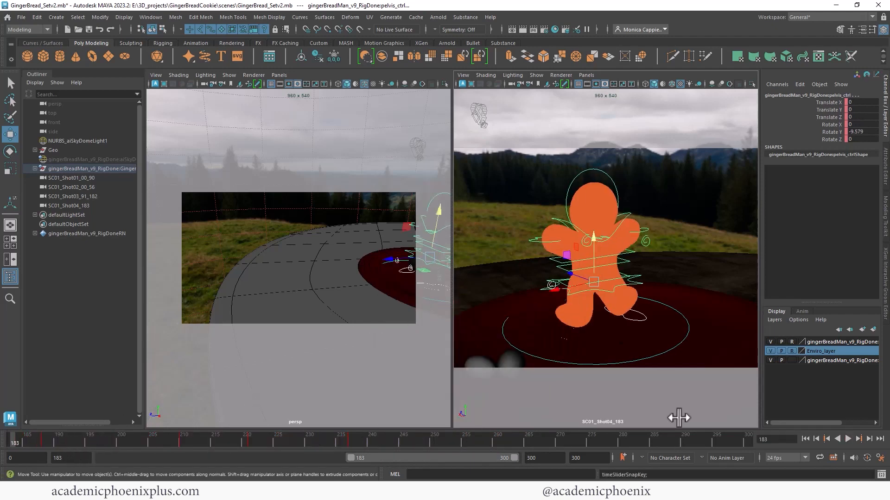
click(845, 439)
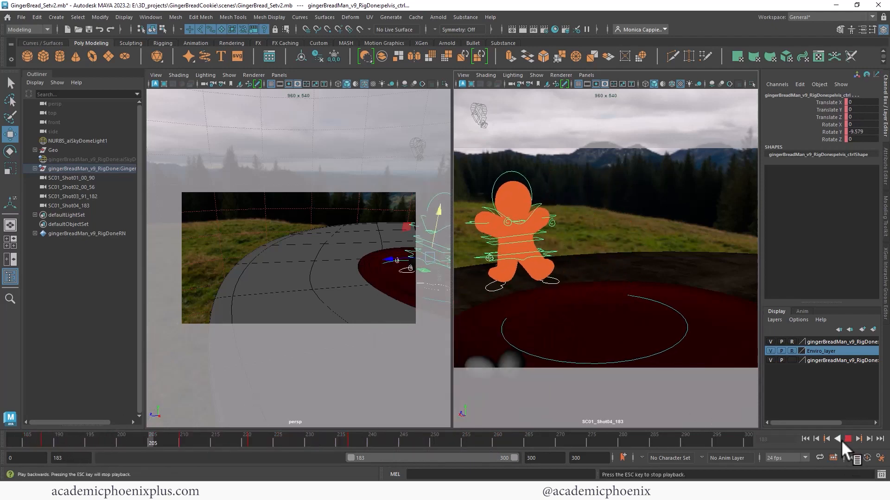
key(Escape)
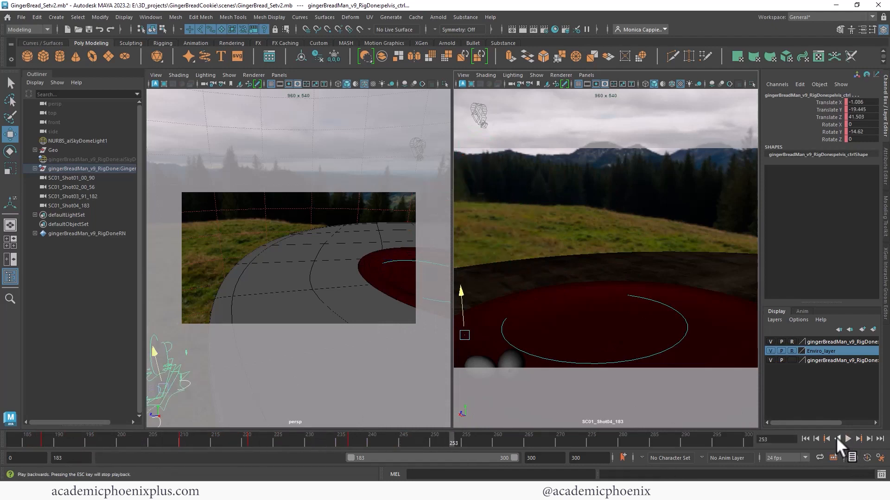
- Maximize the perspective view on the gingerbread man at frame 192 and save the scene as GingerBread_Animationv1.mb
mouse_move(39, 440)
mouse_down()
mouse_move(79, 433)
mouse_move(61, 429)
mouse_move(70, 436)
mouse_up()
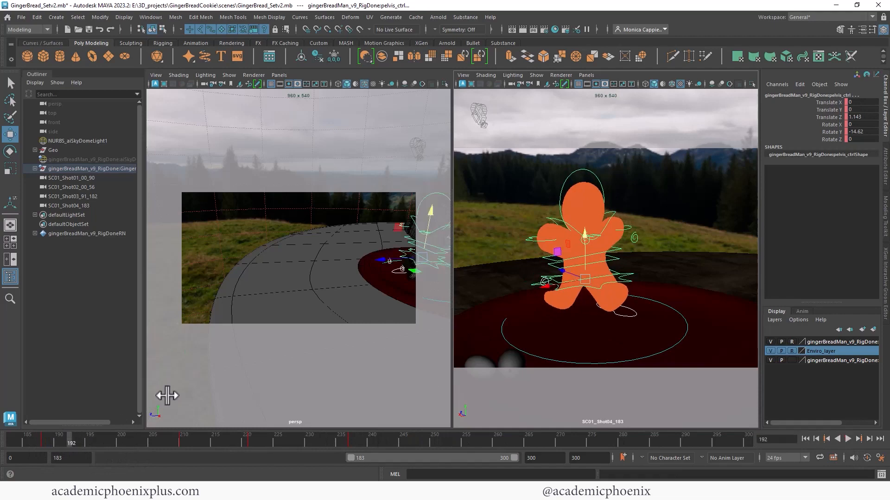
key(space)
alt+drag(373, 261, 521, 241)
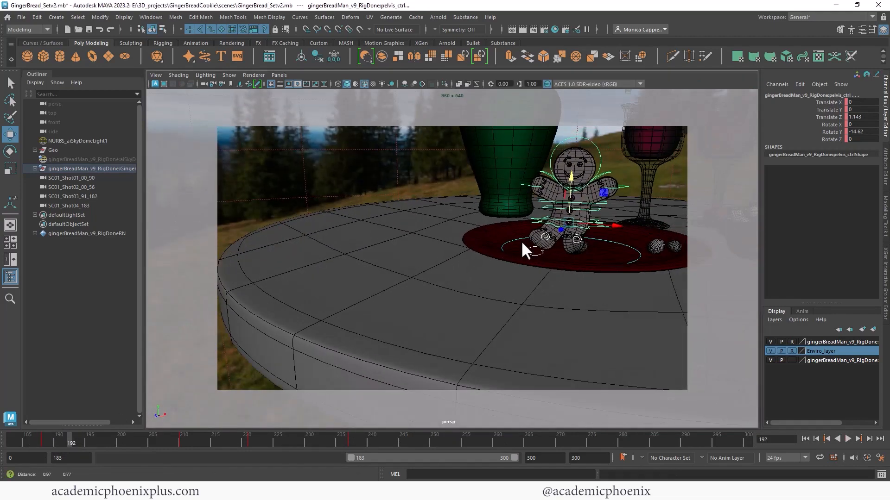
alt+middle_drag(521, 241, 447, 252)
alt+right_drag(447, 252, 538, 256)
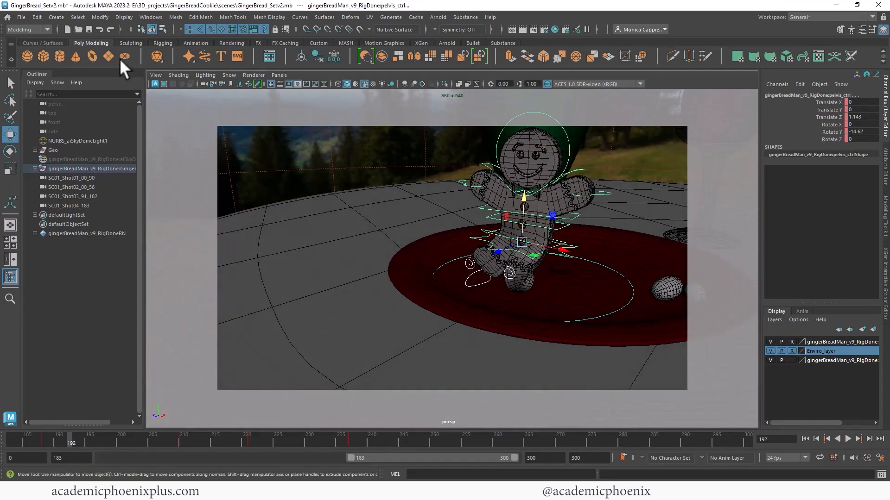
click(19, 17)
click(52, 66)
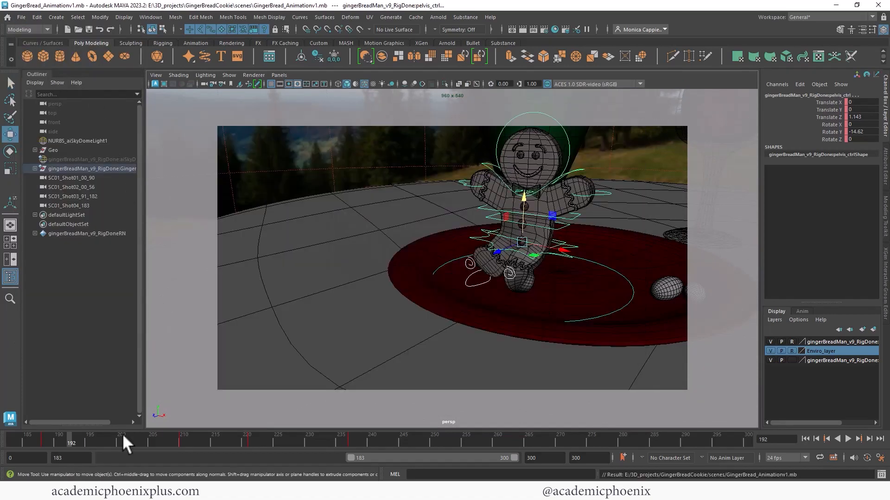
- Return to frame 189 and select the gingerbread man's left foot control for rotation
key(alt+v)
drag(144, 433, 122, 435)
alt+middle_drag(394, 318, 409, 318)
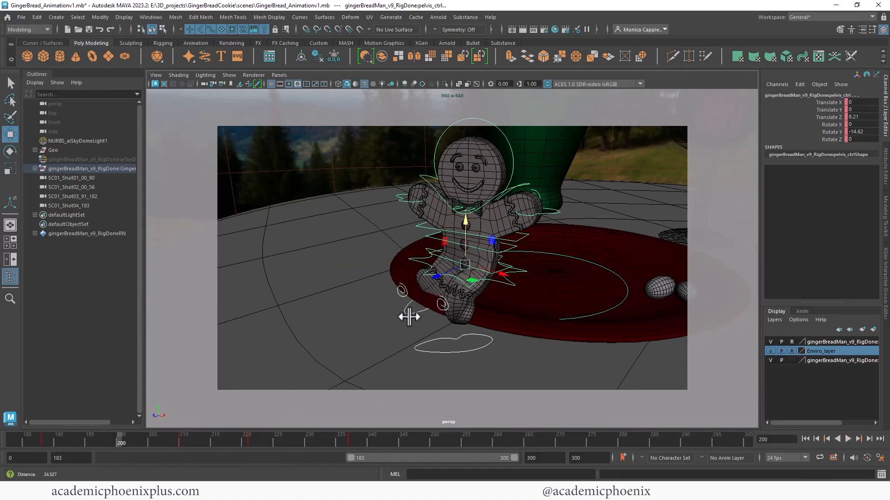
alt+right_drag(409, 318, 382, 309)
alt+drag(415, 321, 407, 331)
drag(177, 435, 45, 444)
click(457, 324)
key(e)
drag(479, 293, 466, 250)
key(s)
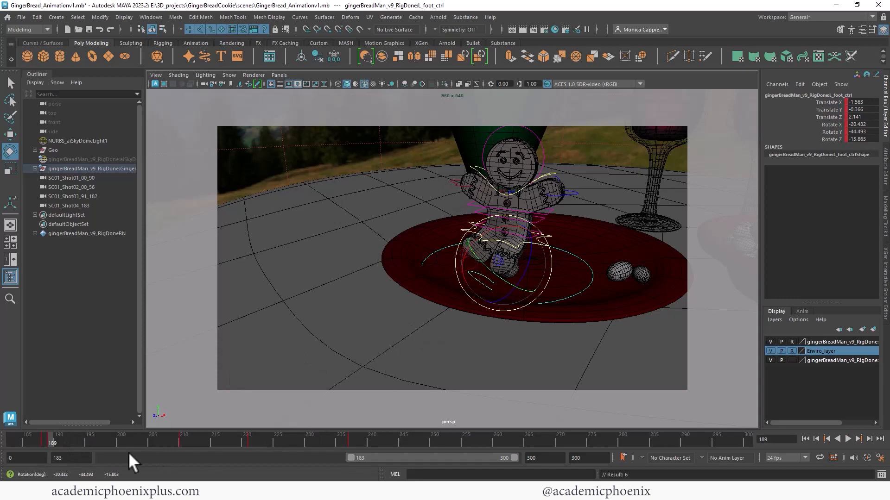
key(ctrl+z)
key(ctrl+z)
key(ctrl+z)
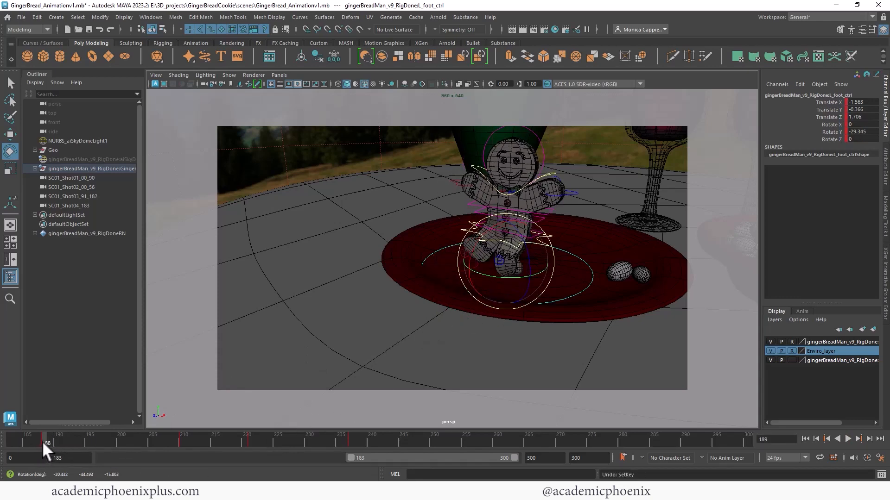
- At frame 188, rotate the left foot control to about -34 in X and -38 in Y, keyframe it and scrub to frame 209
click(42, 440)
drag(478, 270, 484, 236)
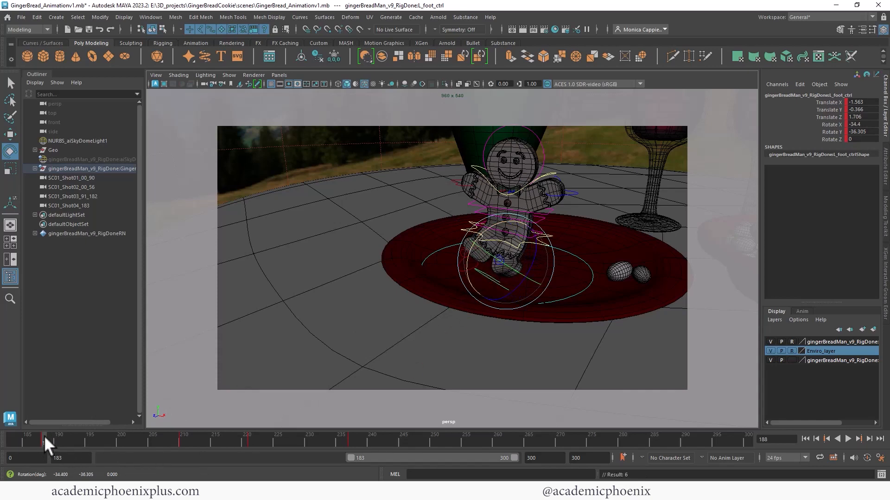
drag(44, 438, 178, 438)
- Move the right foot forward to about 21.1 Translate Z and the left foot back to about 14, and keyframe both at frame 210
key(w)
drag(340, 371, 375, 356)
click(318, 357)
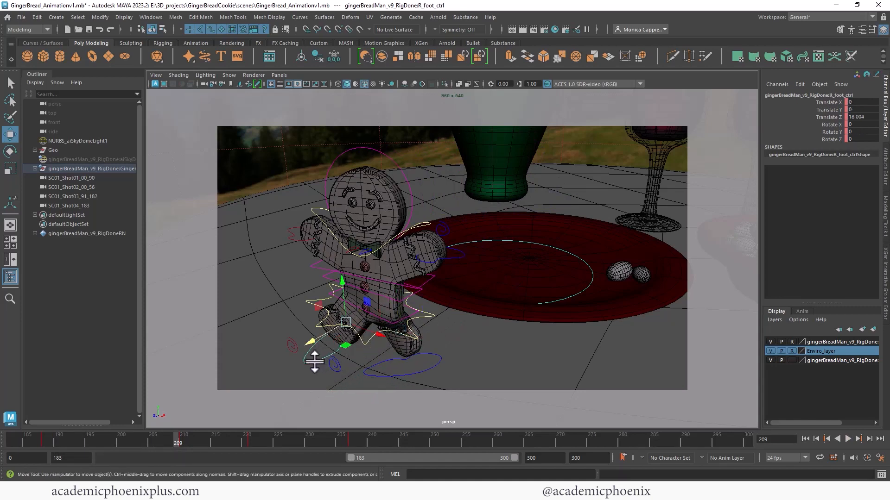
drag(314, 361, 260, 363)
click(386, 373)
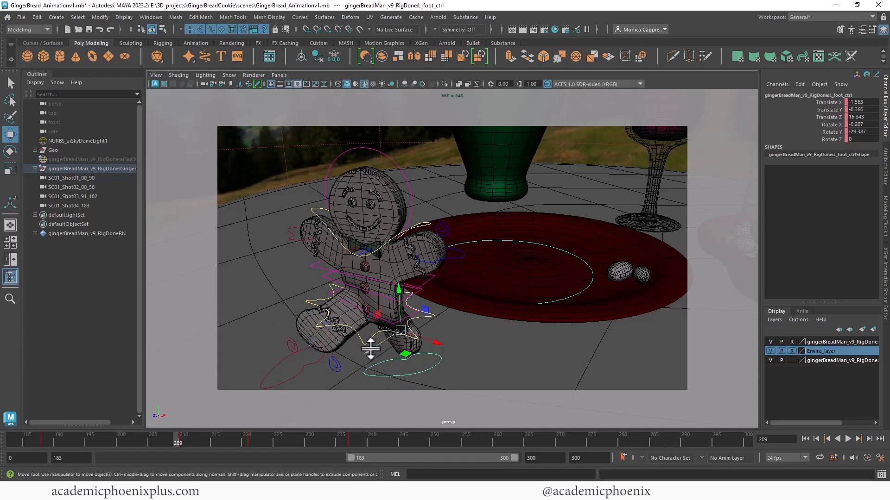
middle_drag(370, 349, 394, 329)
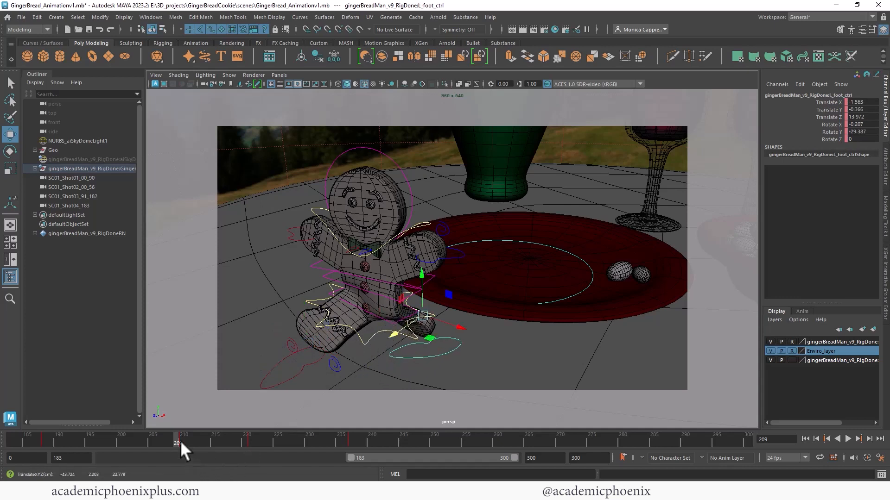
click(296, 373)
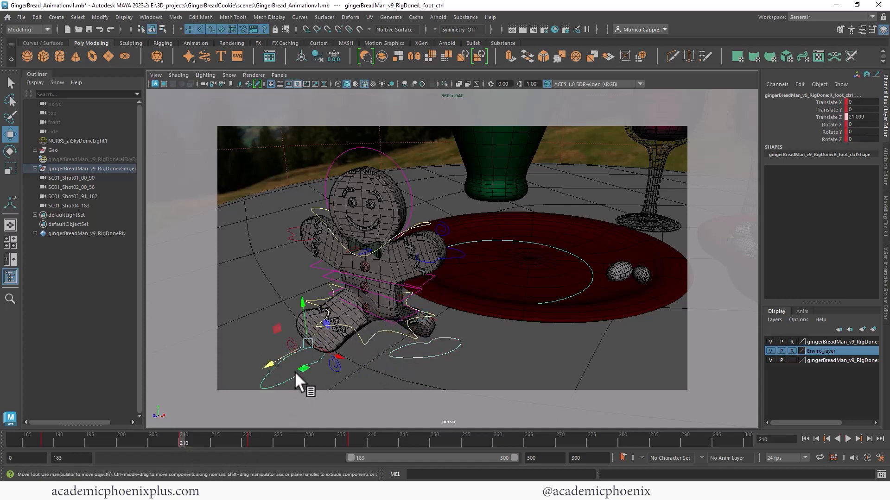
- At frame 221, position the right foot at about -0.6, 7.3, 27.8 with Rotate X about 63, and keyframe it
drag(181, 437, 251, 435)
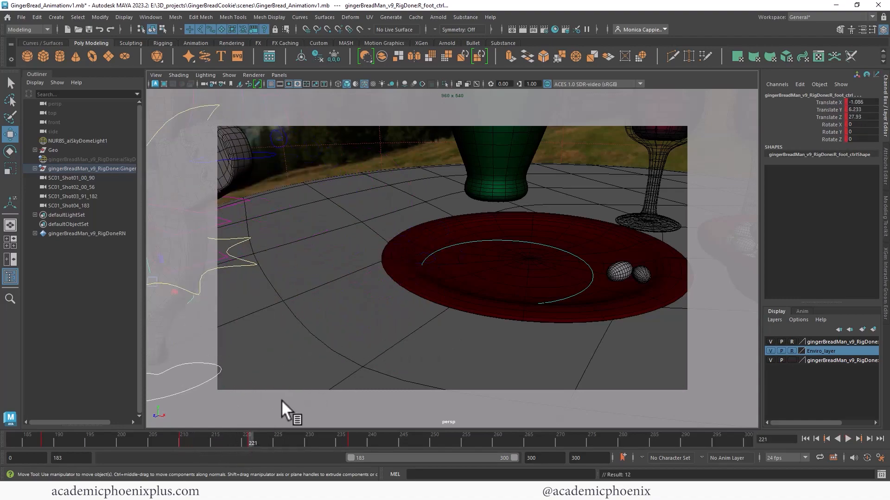
alt+right_drag(399, 293, 308, 277)
alt+drag(308, 277, 385, 291)
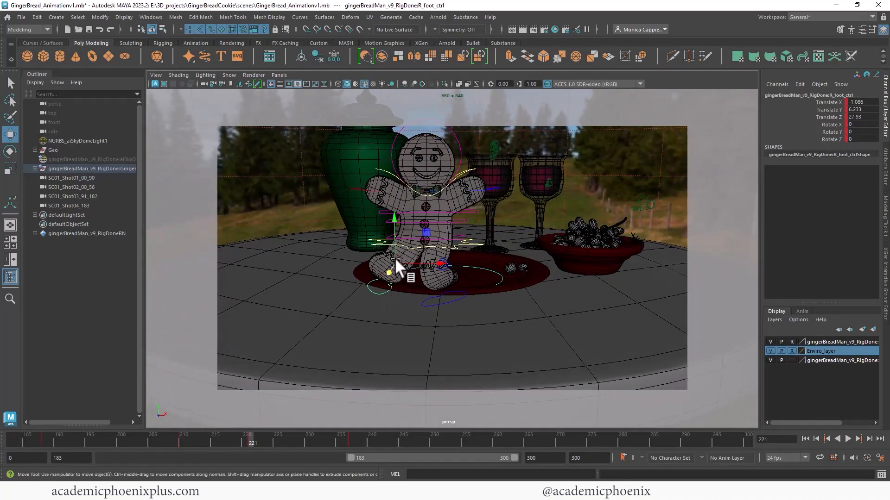
drag(395, 258, 510, 268)
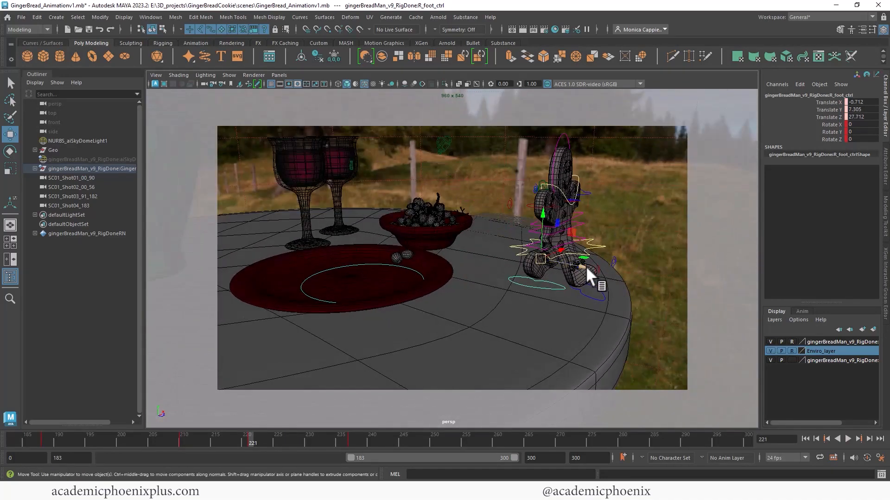
drag(586, 266, 487, 276)
key(e)
key(w)
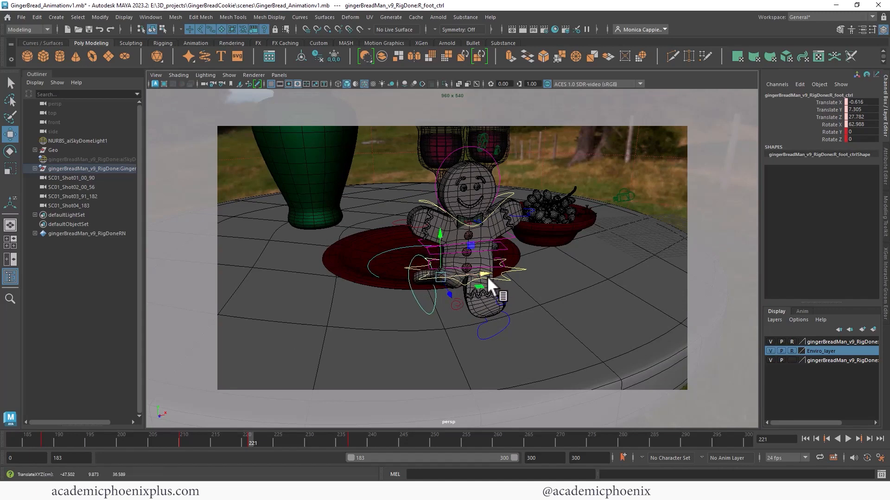
mouse_move(249, 437)
mouse_down()
mouse_move(267, 437)
mouse_move(250, 437)
mouse_up()
- Position the left foot at frame 221 at about -2, 6.8, 30.3 with Rotate X about -69, and keyframe it
alt+drag(431, 333, 555, 282)
click(569, 296)
key(e)
key(w)
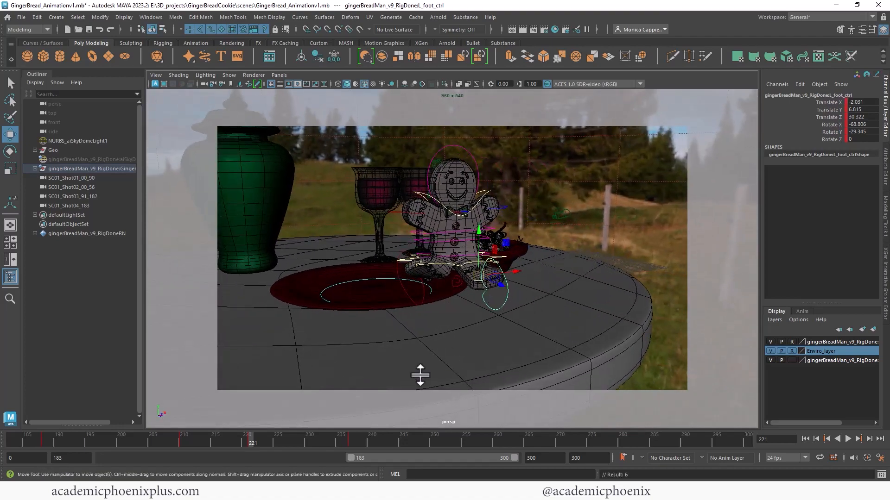
- At frame 237, lower the left foot to about -19.8 and the right foot to about -19.4 Translate Y, both with zero Rotate X
drag(249, 446, 350, 440)
alt+right_drag(387, 379, 389, 276)
alt+middle_drag(388, 275, 479, 249)
alt+right_drag(479, 250, 582, 289)
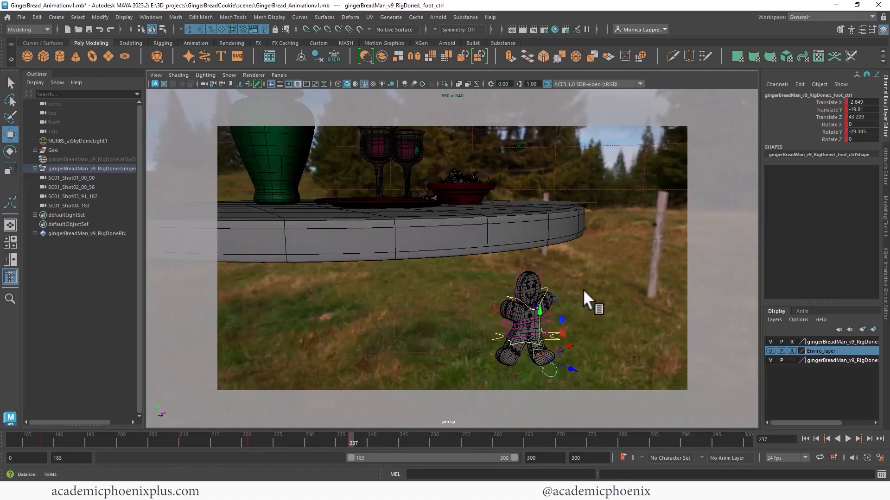
alt+middle_drag(582, 288, 537, 222)
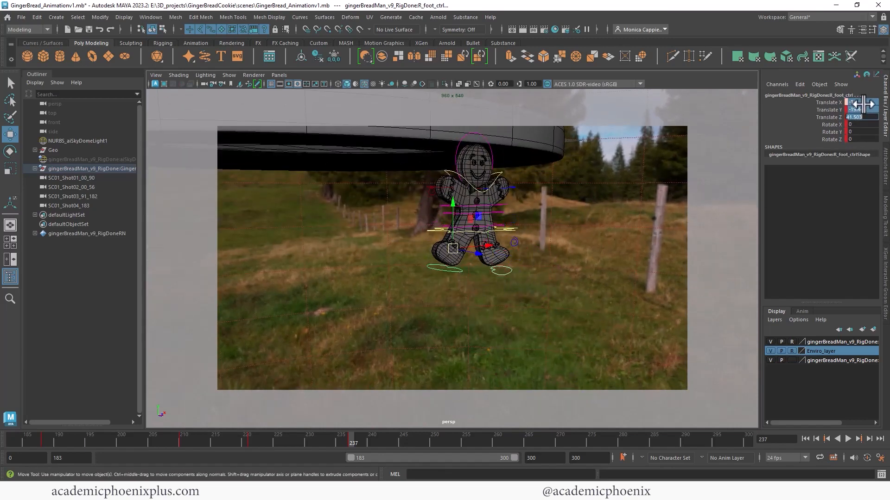
- Try to reset the right foot's translation values to 0 at frame 237
text(0)
key(Return)
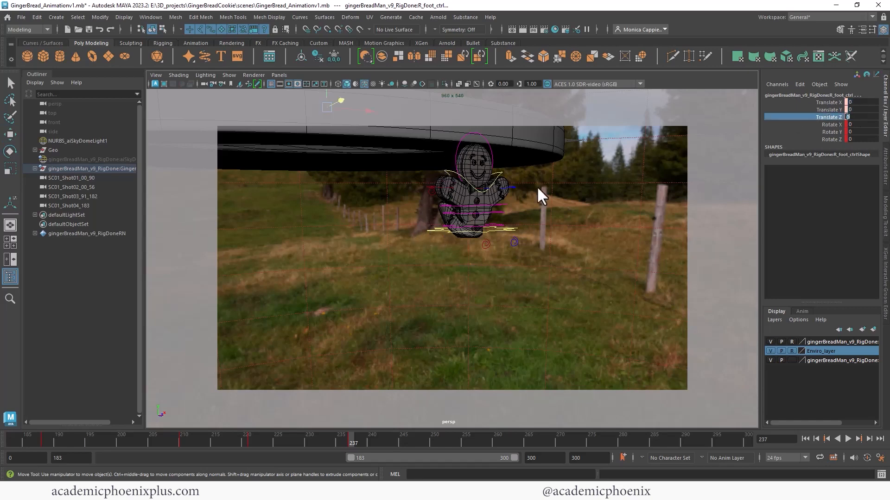
key(ctrl+z)
- At frame 237, adjust the right foot to Translate X -1, Z about 41.4 and the left foot to X about -1.5, Z about 41.7
alt+drag(489, 263, 486, 288)
click(590, 280)
click(570, 290)
click(576, 289)
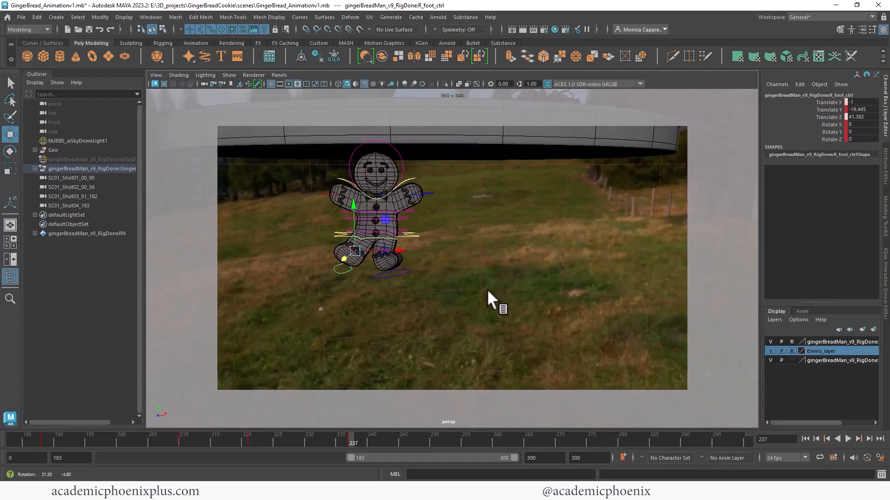
click(391, 274)
drag(427, 255, 434, 250)
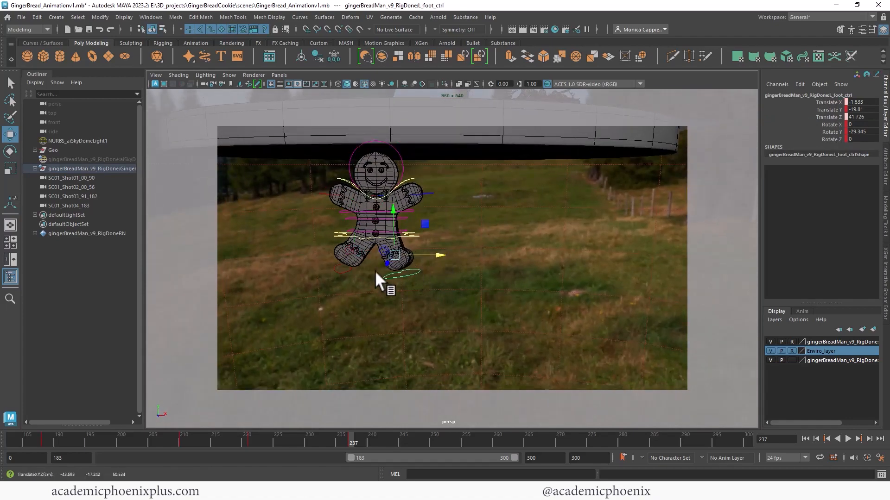
click(341, 269)
- Examine the leap's foot poses around frame 221 from several angles while scrubbing back through the animation
drag(351, 442, 258, 433)
scroll(410, 192, down, 5)
alt+drag(444, 277, 403, 291)
alt+right_drag(403, 290, 527, 278)
click(49, 438)
drag(49, 438, 18, 421)
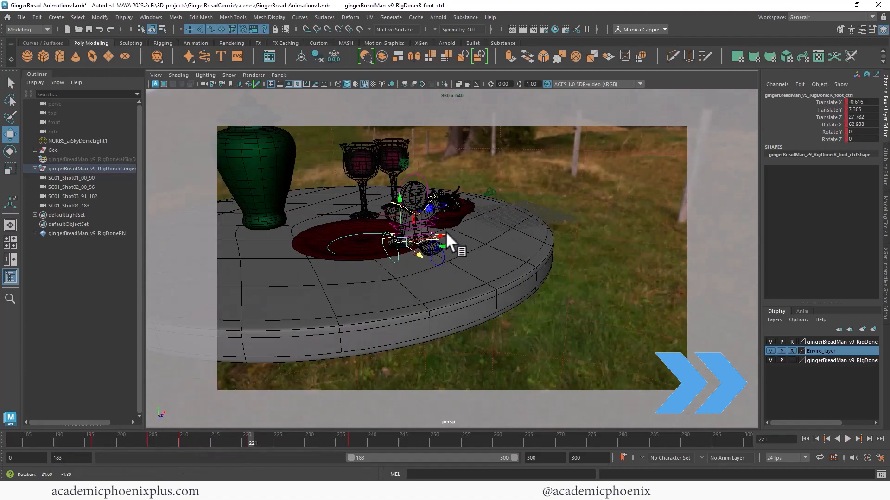
alt+drag(445, 231, 478, 240)
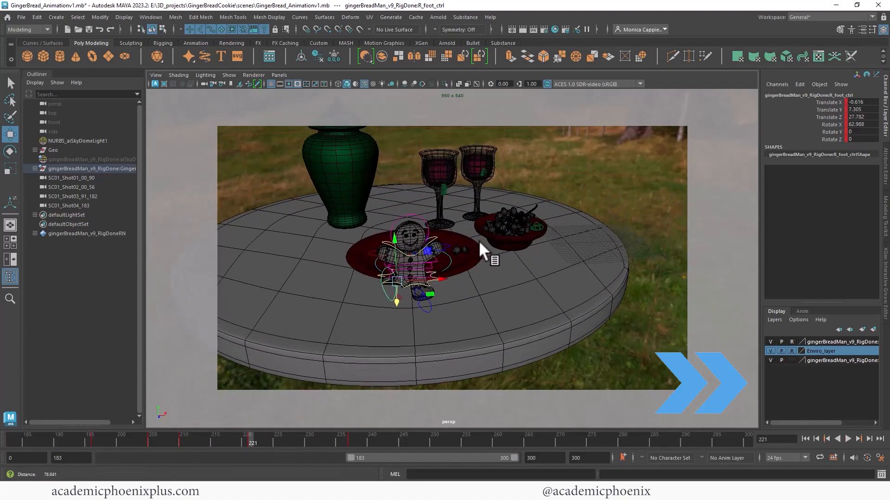
alt+right_drag(478, 240, 498, 272)
alt+drag(499, 272, 458, 264)
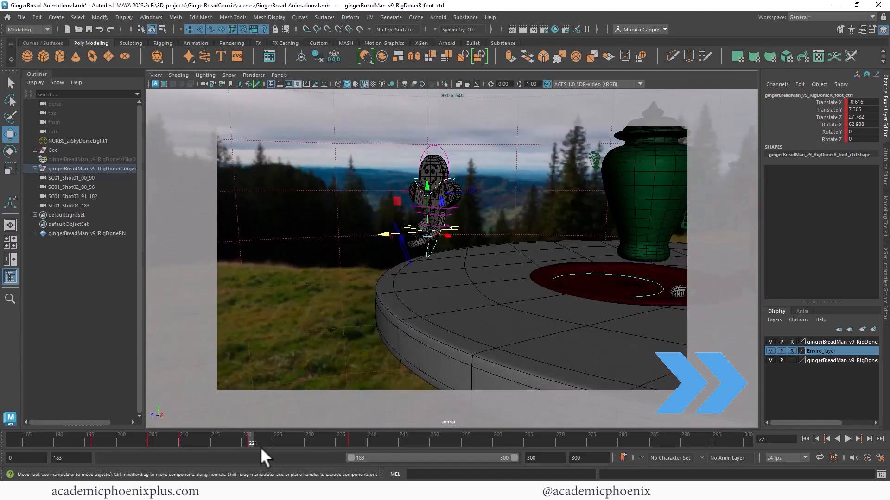
alt+right_drag(660, 299, 668, 301)
- Hide the rig's control layer, play the leap and end the playback range at frame 240
click(770, 342)
click(770, 361)
alt+drag(408, 330, 454, 327)
click(847, 439)
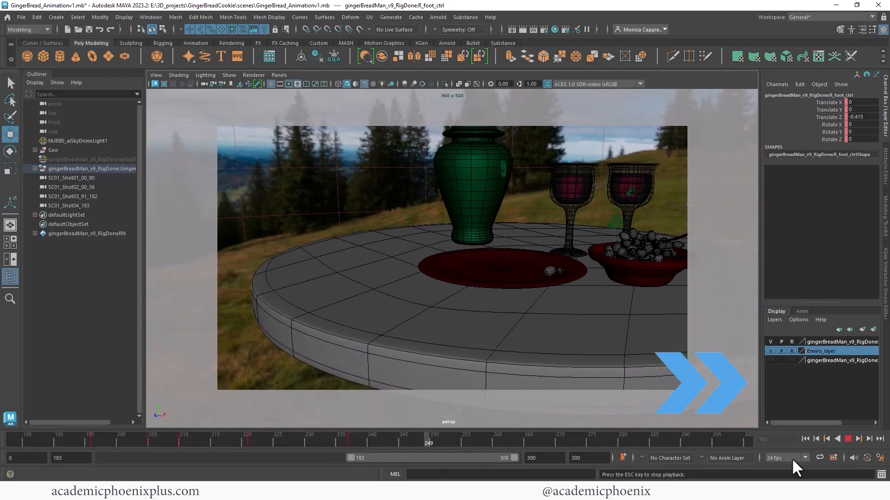
text(240)
key(Return)
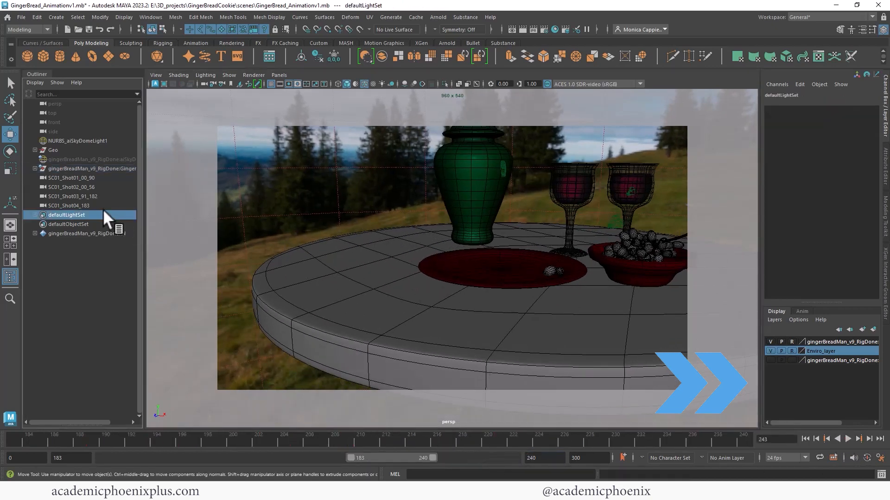
- Look through the fourth shot's camera and play back its animation
click(103, 207)
click(279, 75)
click(430, 110)
key(alt+v)
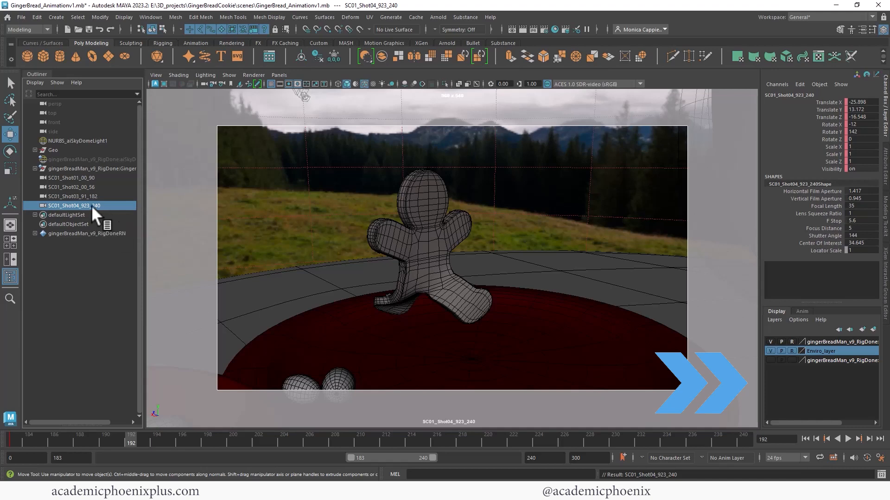
- Rename the fourth camera SC01_Shot04_192_240, start the playback range at frame 192 and preview the shot
double_click(90, 206)
text(192)
key(Return)
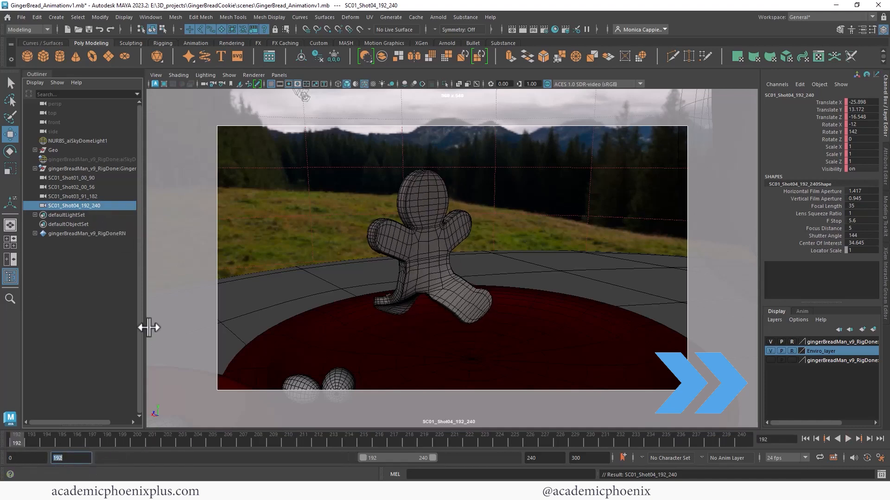
key(alt+v)
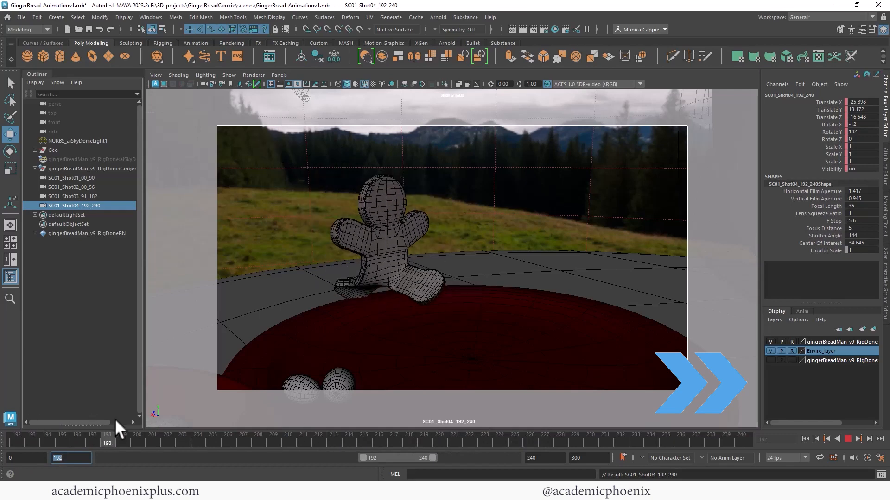
key(alt+v)
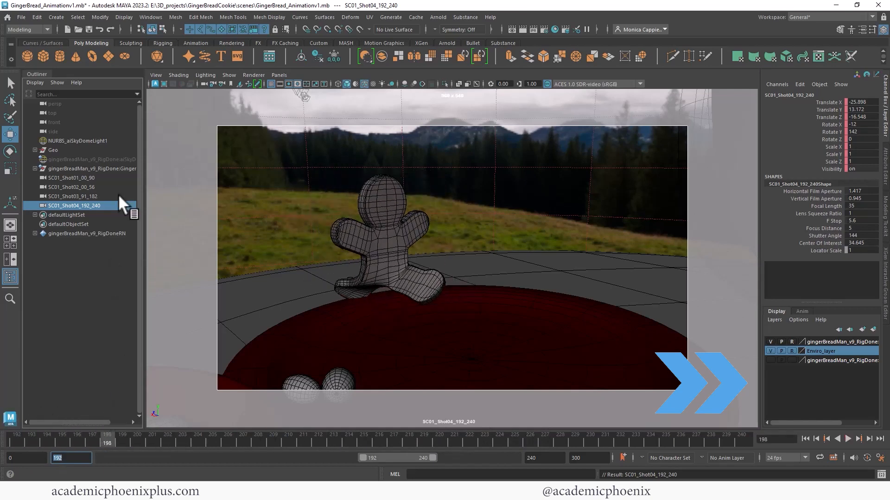
- Show the rig's control layer again and retime the right foot's last key from frame 237 to frame 227
click(771, 360)
click(377, 283)
click(12, 433)
drag(20, 435, 514, 417)
click(15, 438)
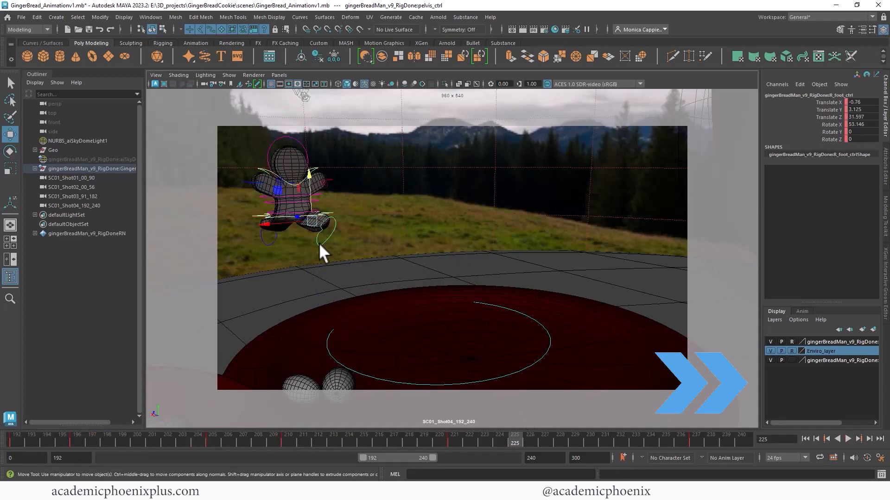
drag(459, 436, 511, 420)
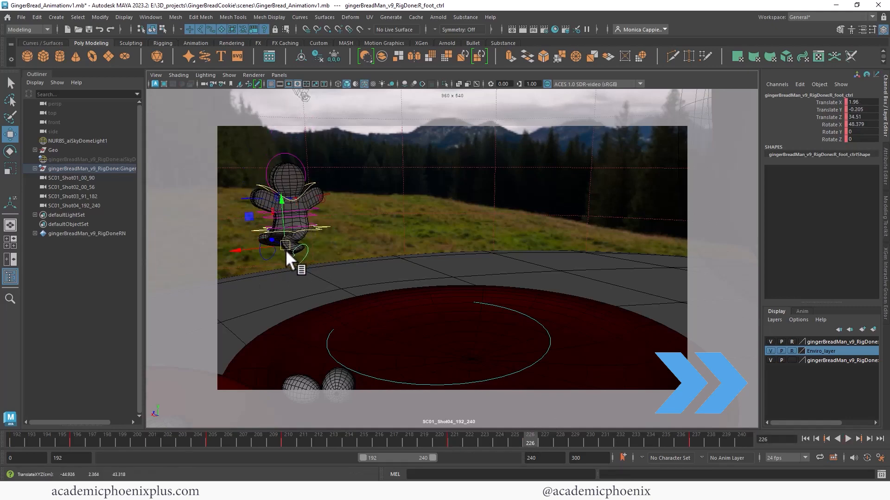
key(alt+v)
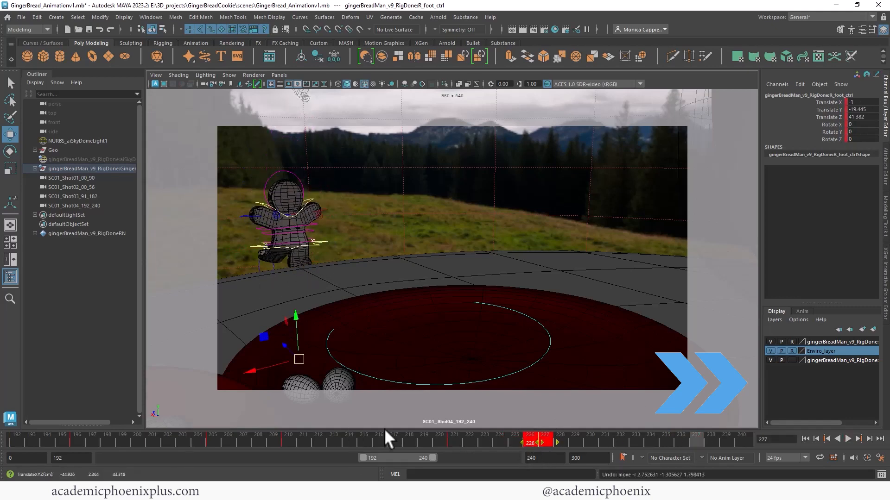
- Replace the left foot's frame 237 key with one at frame 227, at about -0.9, -2.1, 34.6 with zero rotation, and preview it
click(542, 438)
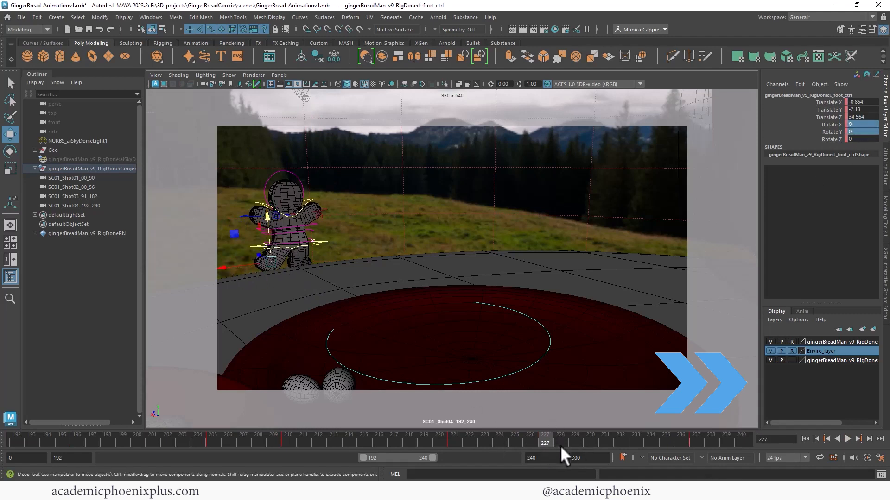
key(alt+v)
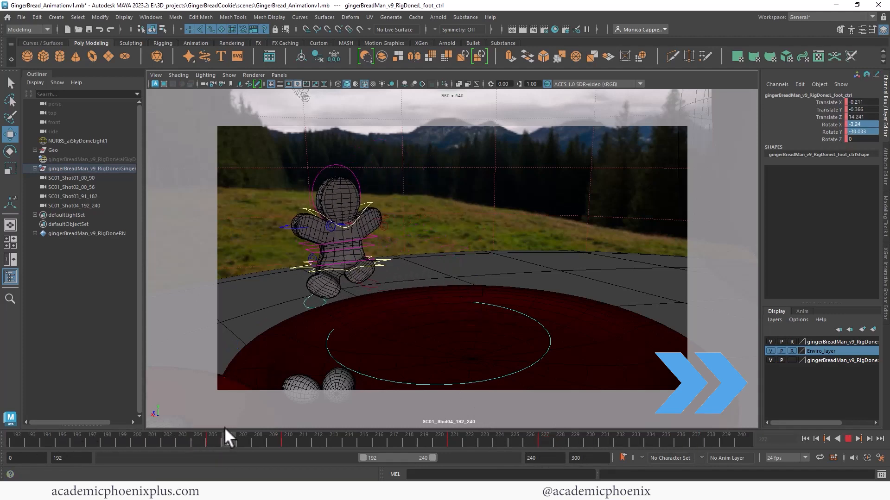
key(alt+v)
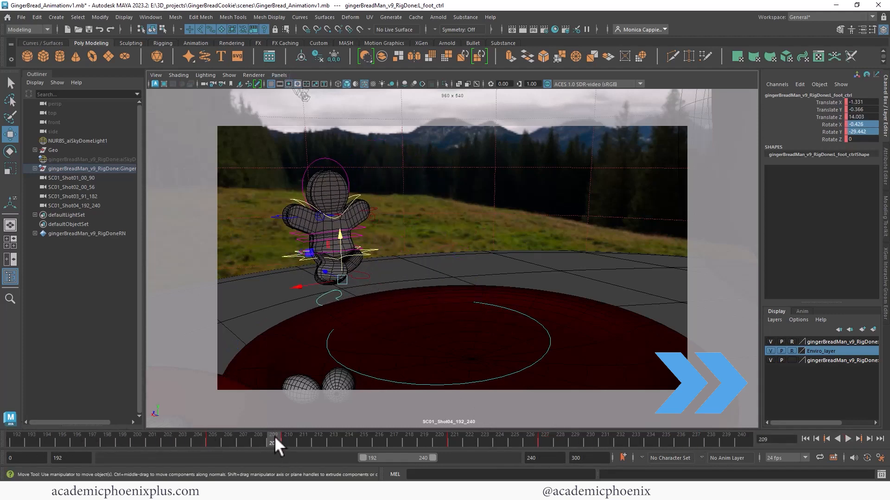
- Try to move the right foot to about 7.4 Translate Z at frame 196
drag(274, 443, 77, 437)
click(496, 329)
drag(443, 315, 402, 295)
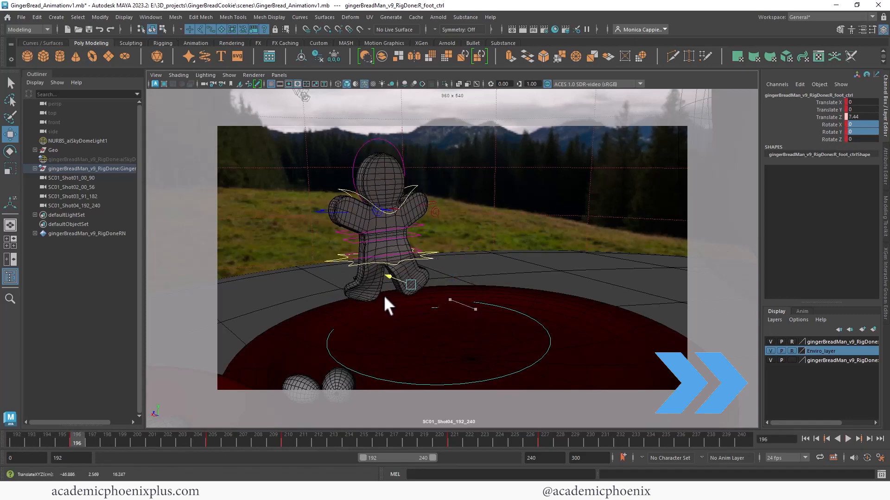
key(ctrl+z)
- Review the opening stride and, at frame 196, raise the gingerbread man's body and move the right foot forward
drag(50, 434, 166, 440)
key(alt+v)
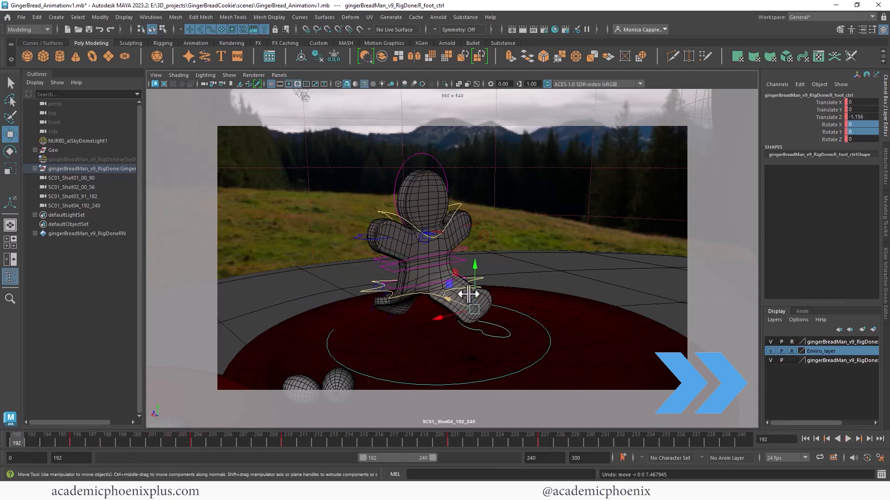
click(72, 438)
click(393, 264)
mouse_move(77, 438)
mouse_down()
mouse_move(222, 438)
mouse_move(80, 439)
mouse_up()
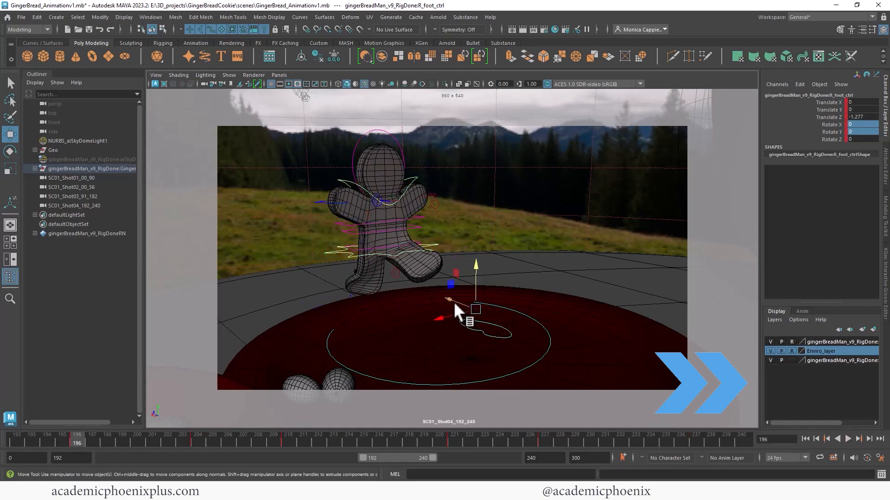
- Switch to the perspective view and reposition the left foot at frame 196 to about -1.9 Translate X and 11.9 Translate Z
click(349, 299)
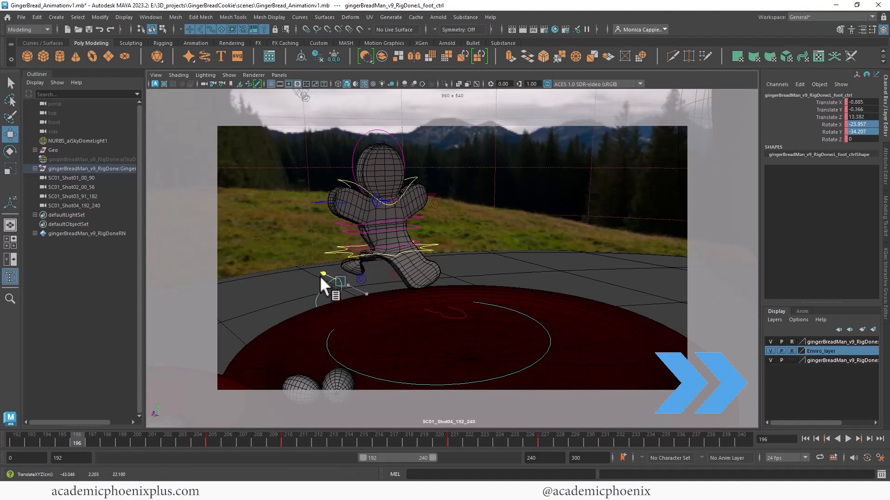
key(space)
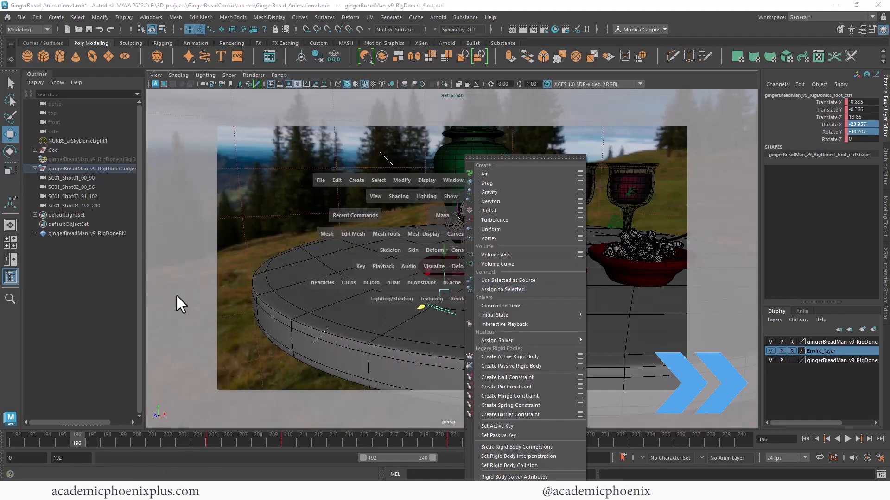
click(176, 297)
alt+drag(445, 259, 447, 222)
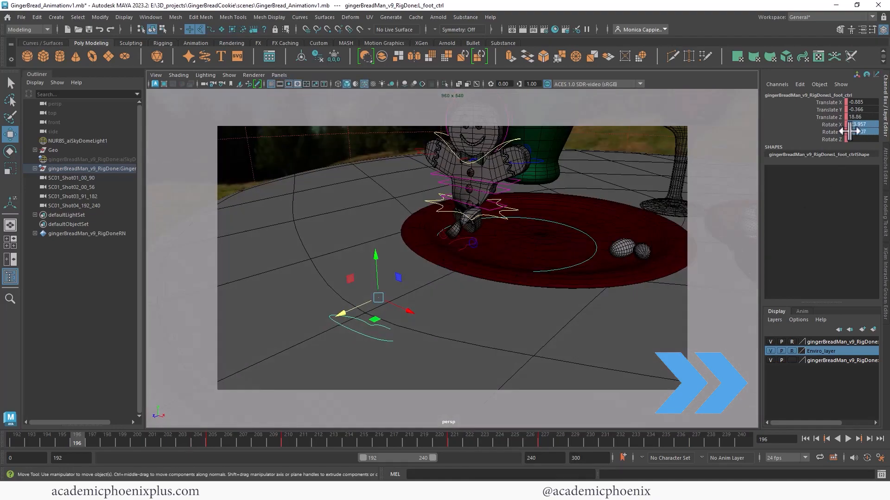
alt+drag(468, 333, 327, 294)
key(e)
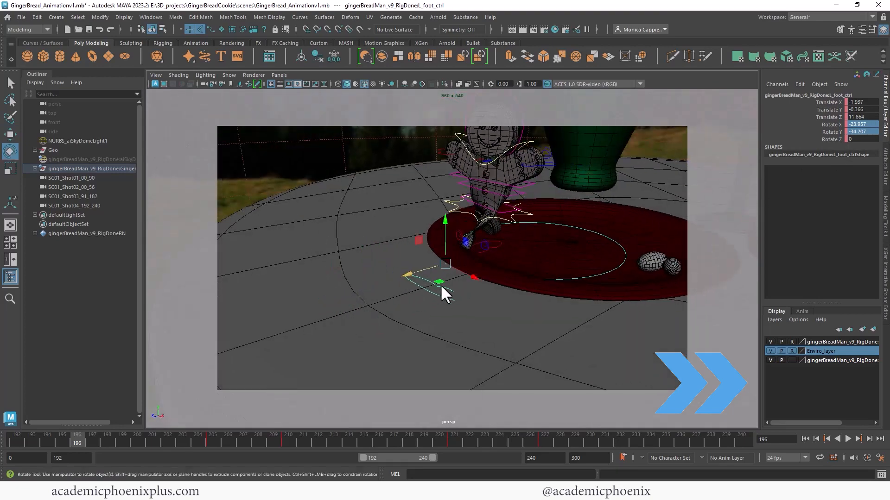
alt+drag(506, 247, 650, 283)
key(w)
drag(404, 293, 406, 271)
mouse_move(514, 267)
alt+mouse_down()
mouse_move(398, 266)
mouse_move(500, 257)
alt+mouse_up()
click(501, 258)
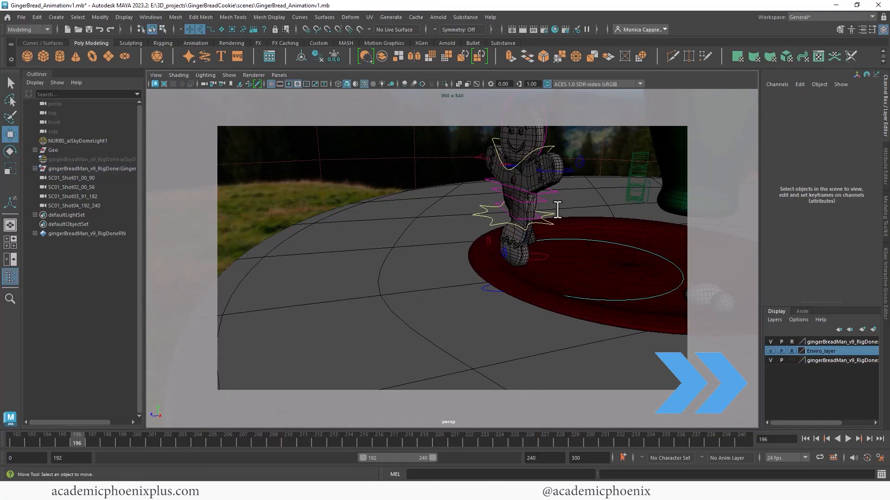
- Move the right knee control forward and key it at frame 197, at about 0.4, 1.6, 12.6
click(770, 342)
click(770, 342)
click(770, 360)
click(771, 360)
alt+drag(509, 260, 416, 256)
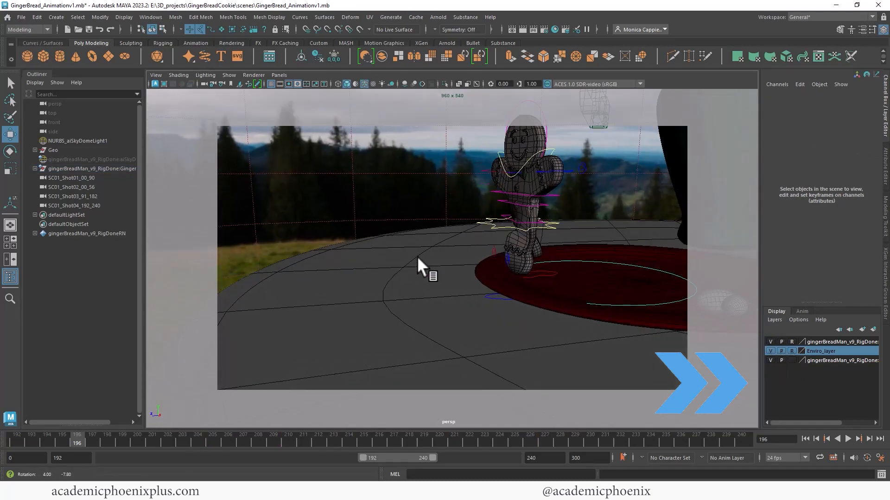
mouse_move(481, 246)
mouse_down()
mouse_move(502, 270)
mouse_move(563, 247)
mouse_move(454, 267)
mouse_move(468, 248)
mouse_up()
click(454, 267)
drag(537, 252, 520, 270)
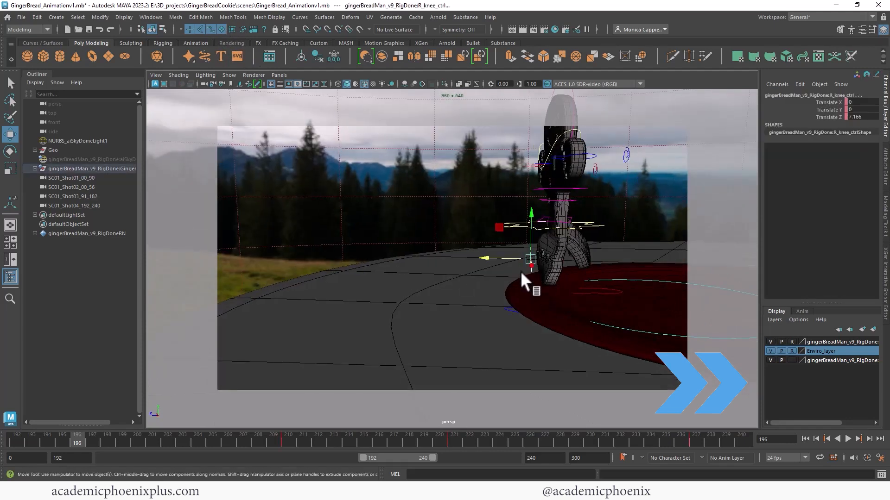
drag(95, 444, 93, 407)
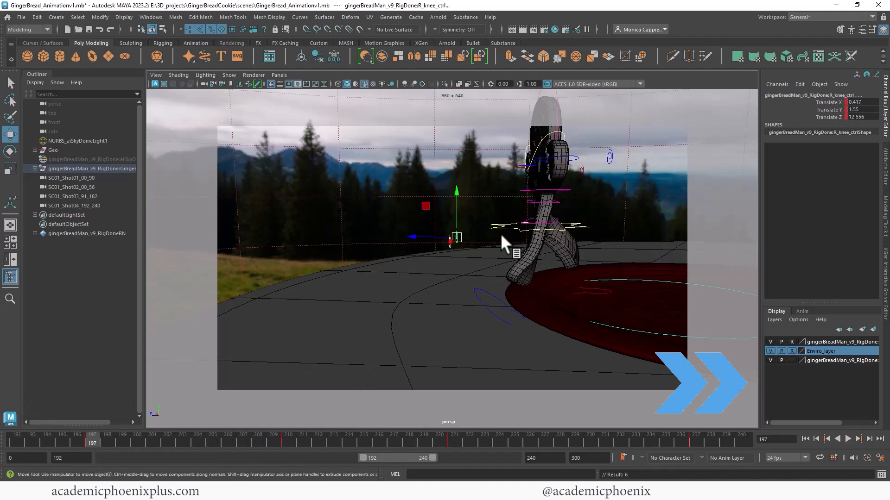
- Key the pelvis control at frame 196 and reposition it at frame 192 to about 0.2, -0.5, 2.0
click(527, 233)
click(521, 223)
drag(538, 182, 550, 188)
key(s)
key(ctrl+z)
click(81, 438)
key(s)
drag(82, 440, 5, 435)
drag(639, 253, 629, 257)
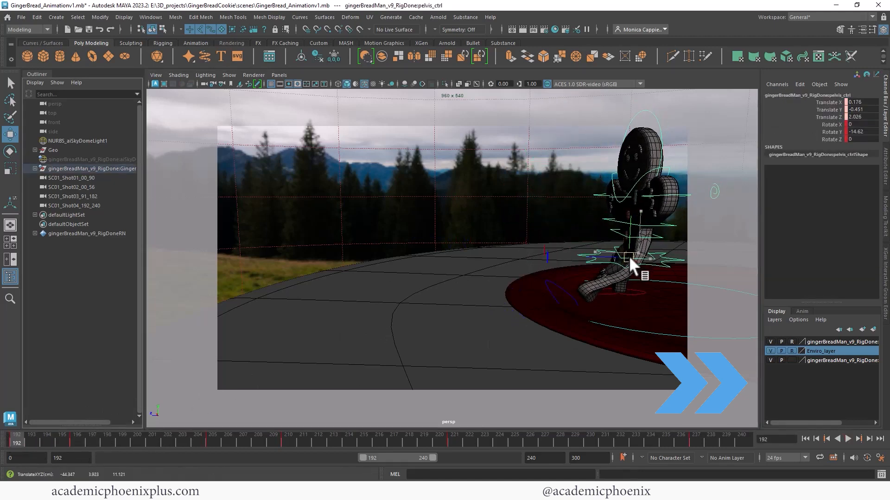
drag(12, 439, 79, 440)
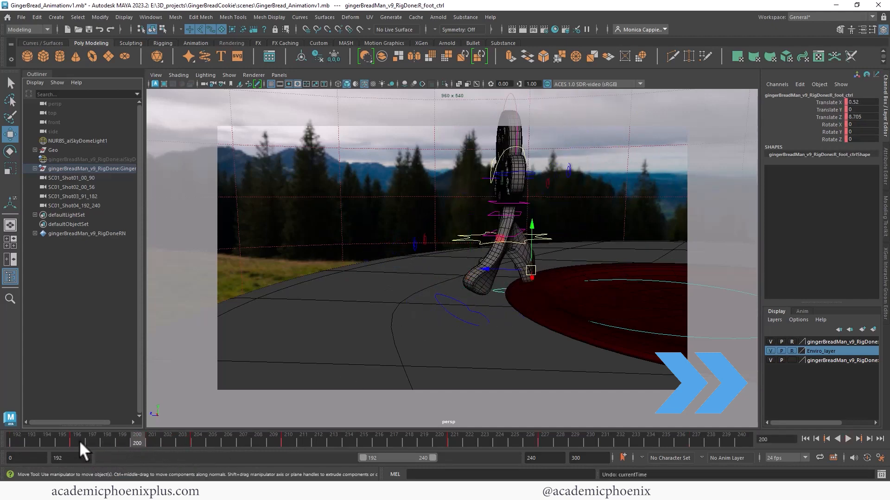
- Zero the left foot's X and Y rotation at frame 192 and move the foot at frame 205 to about -0.3, -0.3, 16.5
key(alt+v)
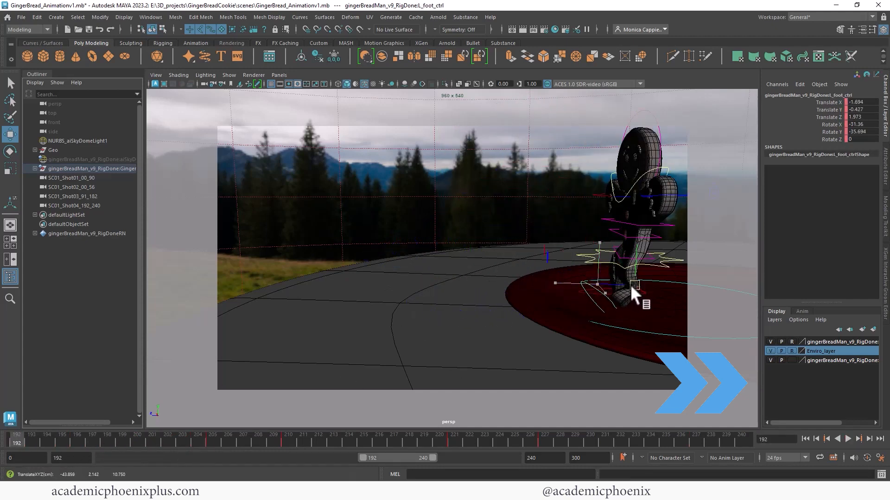
key(e)
drag(861, 124, 866, 135)
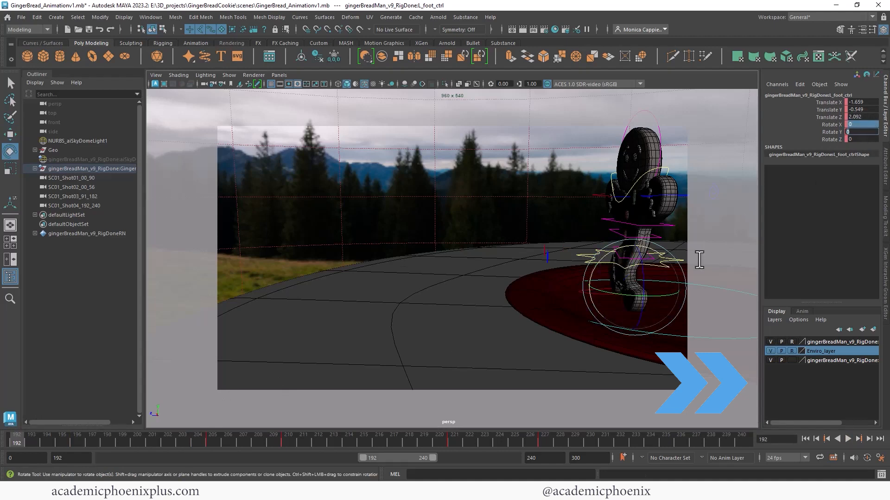
alt+drag(699, 259, 138, 393)
drag(17, 439, 230, 424)
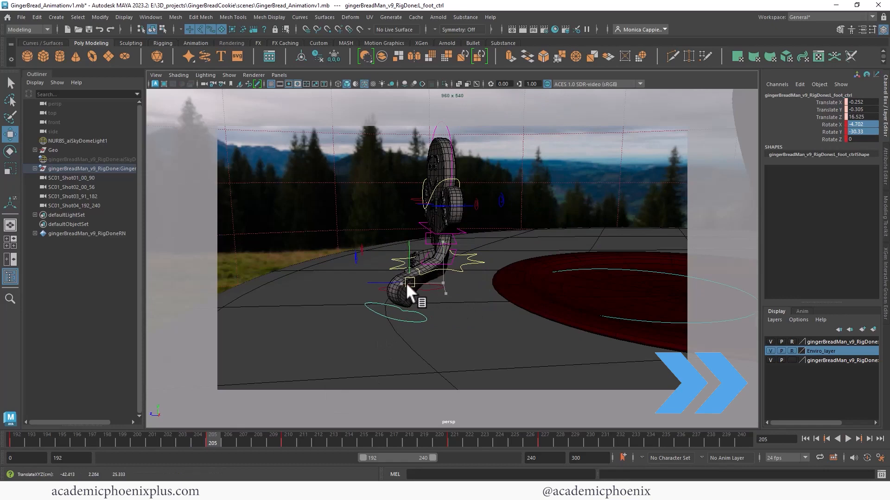
key(alt+v)
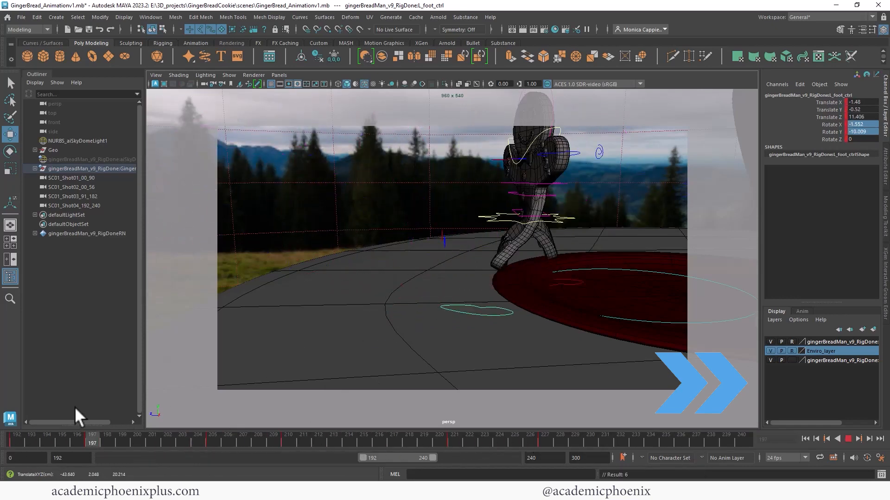
- Switch to the SC01_Shot04_192_240 camera and play the shot with the rig controls layer hidden
click(76, 439)
click(279, 75)
mouse_move(364, 83)
click(419, 112)
key(alt+v)
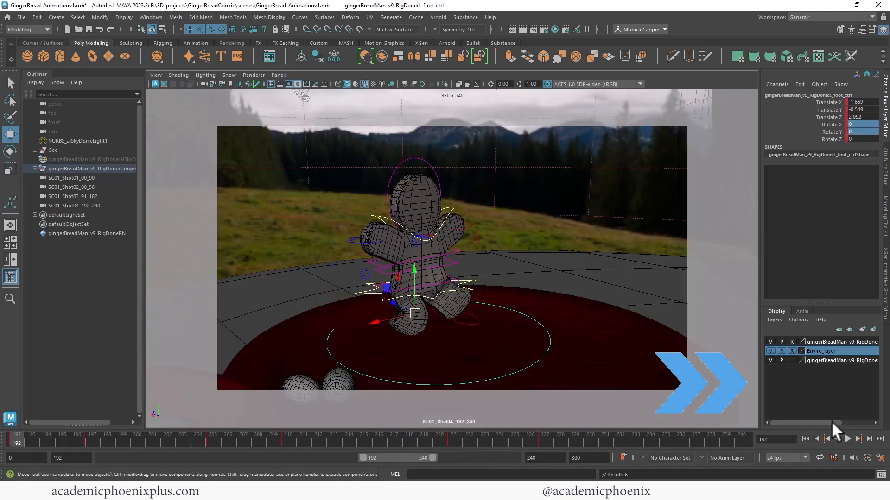
click(770, 360)
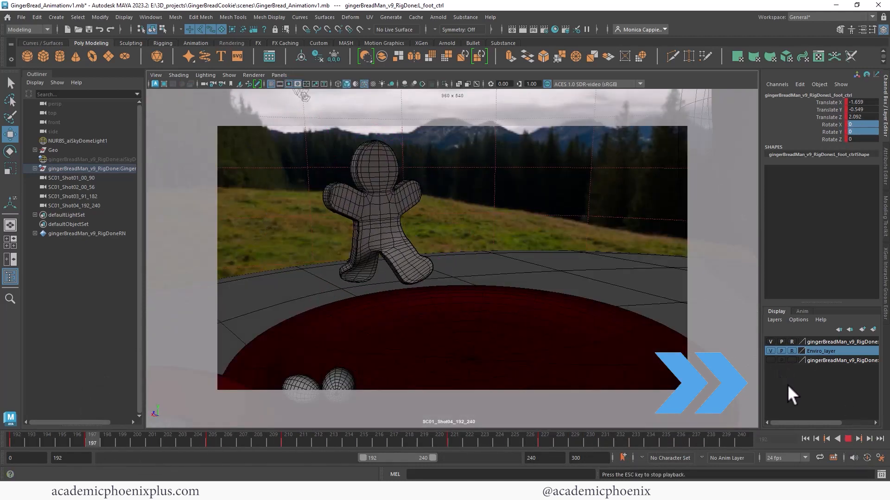
click(847, 439)
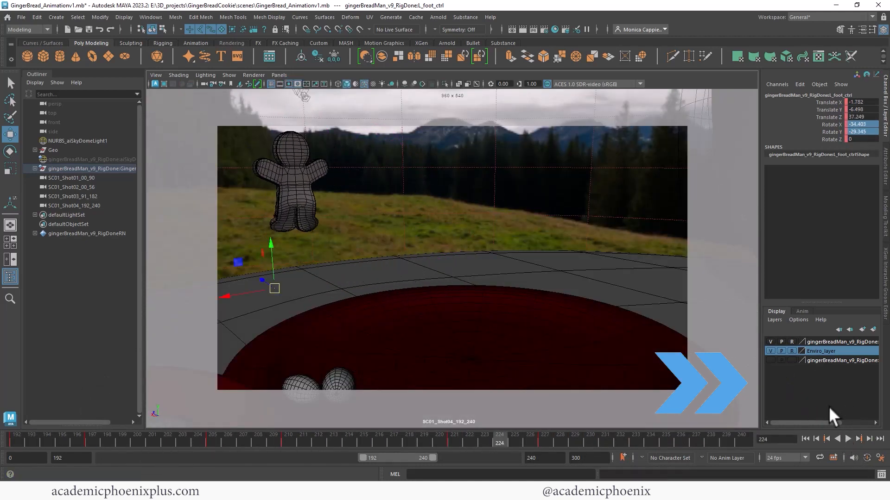
- Turn off the wireframe overlay on shaded objects and show the rig controls layer again at frame 192
double_click(835, 359)
click(364, 85)
mouse_move(17, 437)
mouse_down()
mouse_move(51, 430)
mouse_move(15, 431)
mouse_up()
click(770, 360)
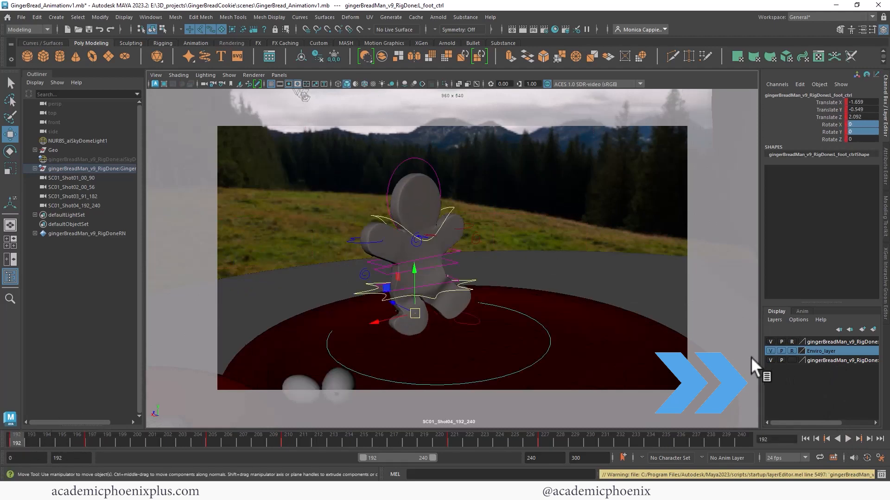
- Twist the third spine control to about 8.7 Rotate Y at frame 193
click(386, 290)
drag(56, 438, 18, 437)
click(420, 243)
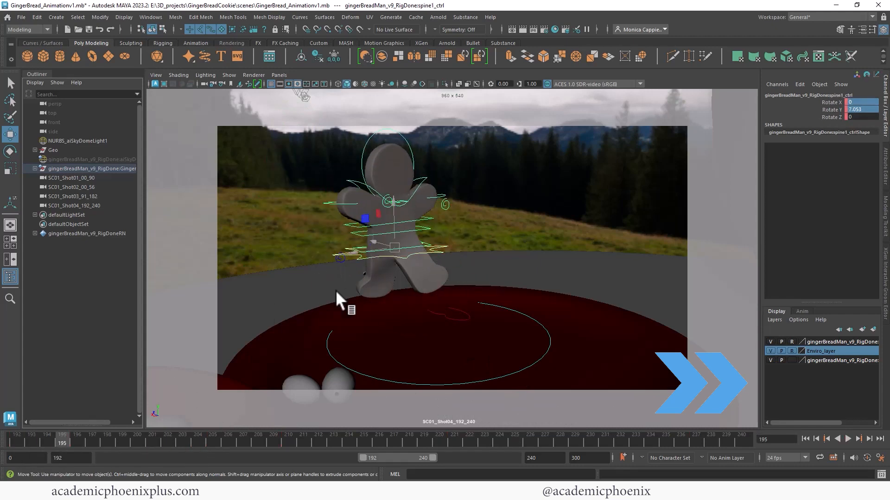
key(e)
click(473, 320)
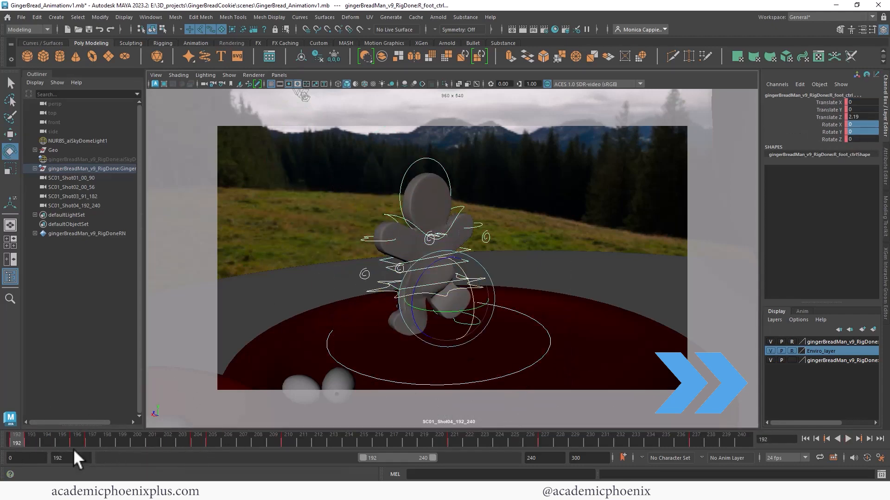
click(33, 438)
click(402, 279)
click(417, 271)
key(q)
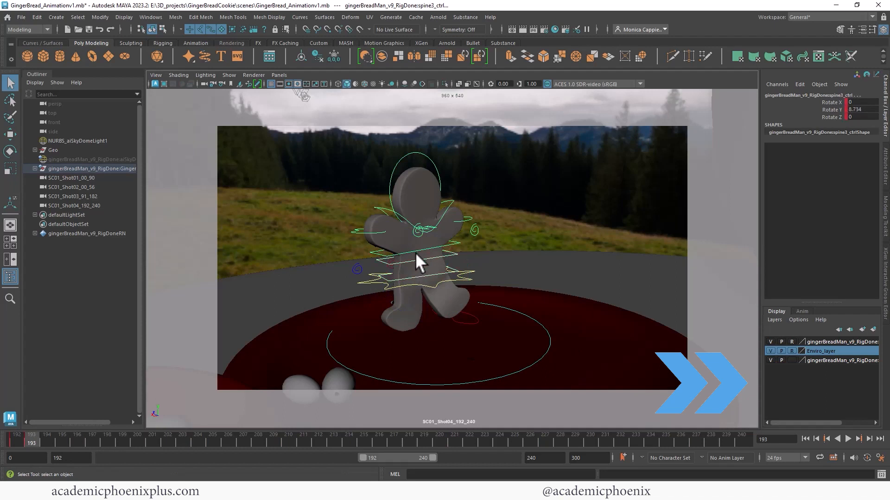
- Twist and key the third spine control at about 14 Rotate Y on frame 196 and about -9.8 on frame 216
drag(32, 440, 75, 435)
key(e)
click(387, 212)
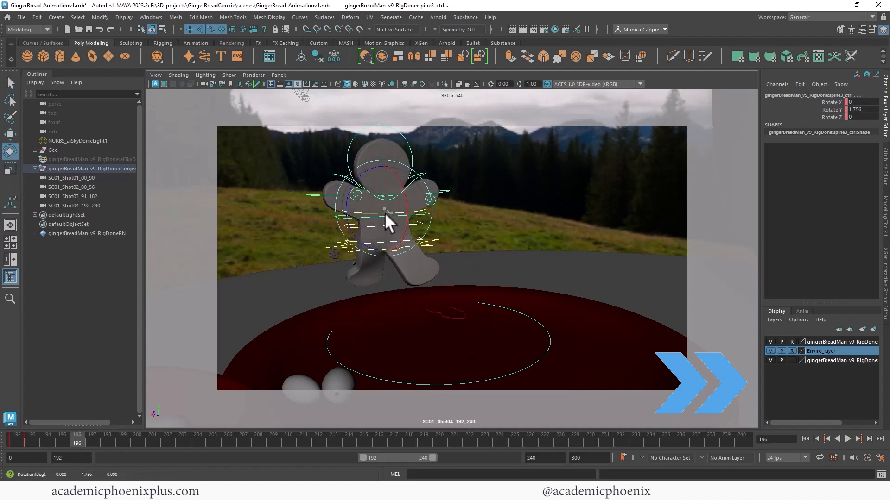
drag(385, 214, 394, 213)
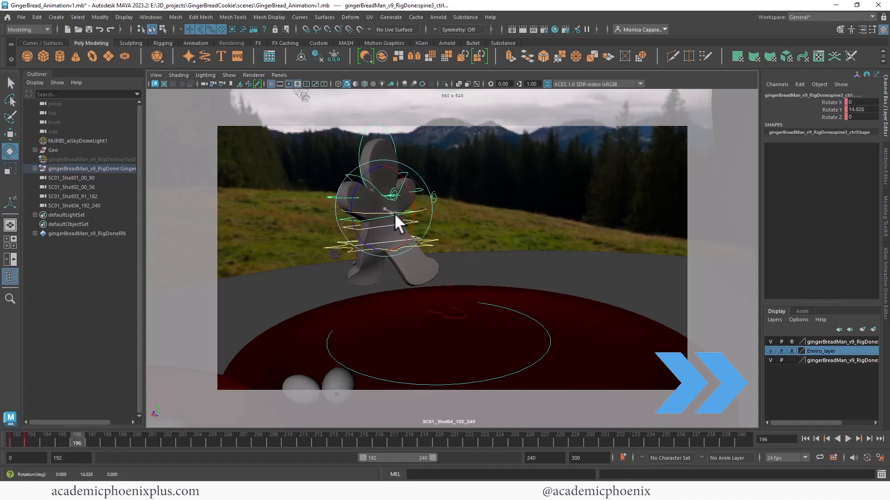
key(s)
key(alt+v)
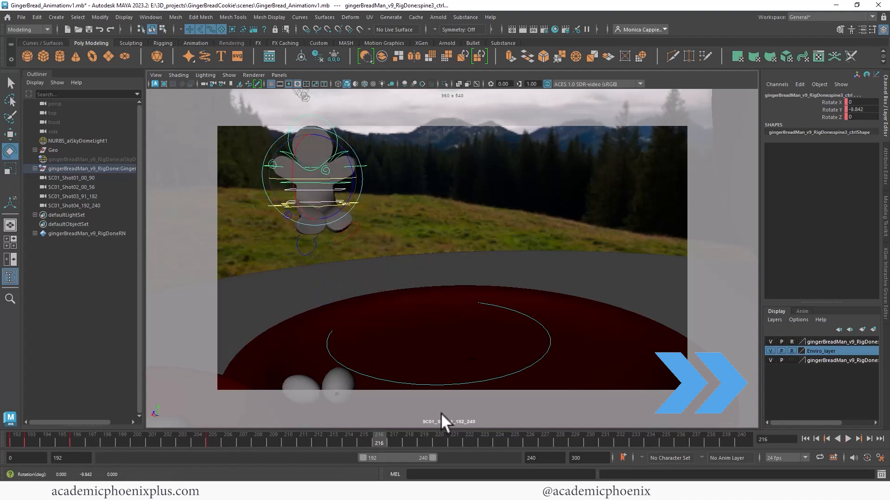
- Set the third spine control's Rotate Y to 0 at frame 223 and key it
click(482, 435)
drag(308, 167, 330, 165)
click(863, 109)
text(0)
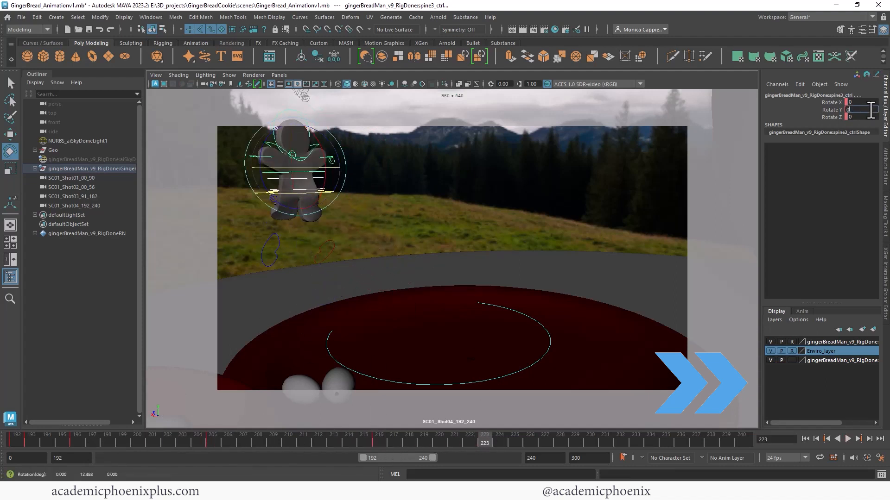
key(Return)
text(s)
key(Return)
- At frame 227, bend the first spine control to about -12.4 Rotate X and key the spine controls
drag(493, 437, 546, 431)
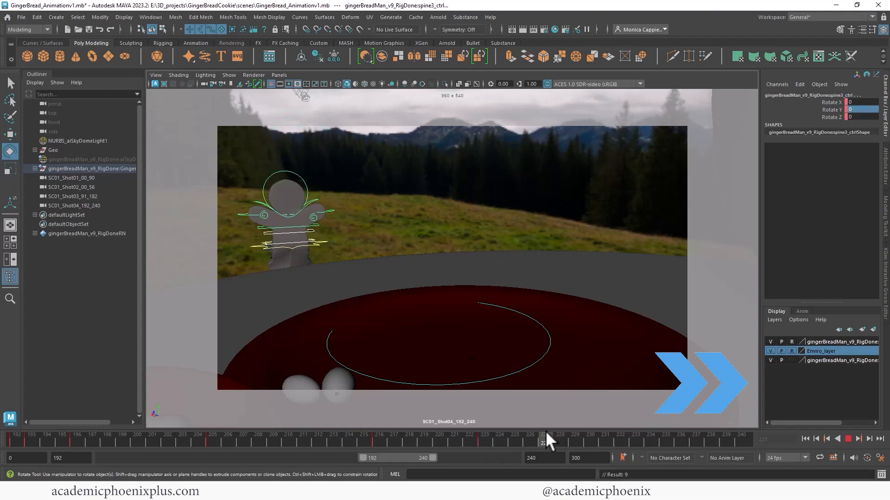
drag(289, 203, 290, 232)
click(299, 246)
click(299, 246)
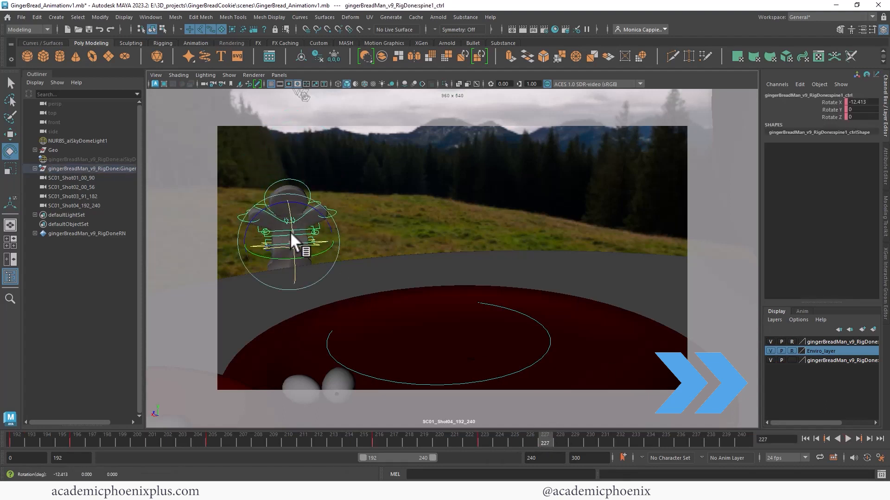
key(s)
click(306, 233)
click(310, 234)
key(s)
click(291, 231)
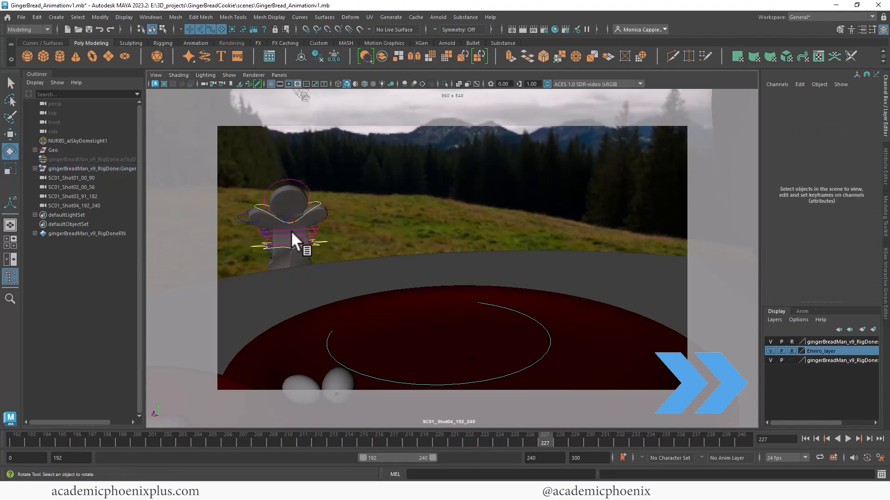
click(298, 230)
key(s)
drag(559, 436, 54, 387)
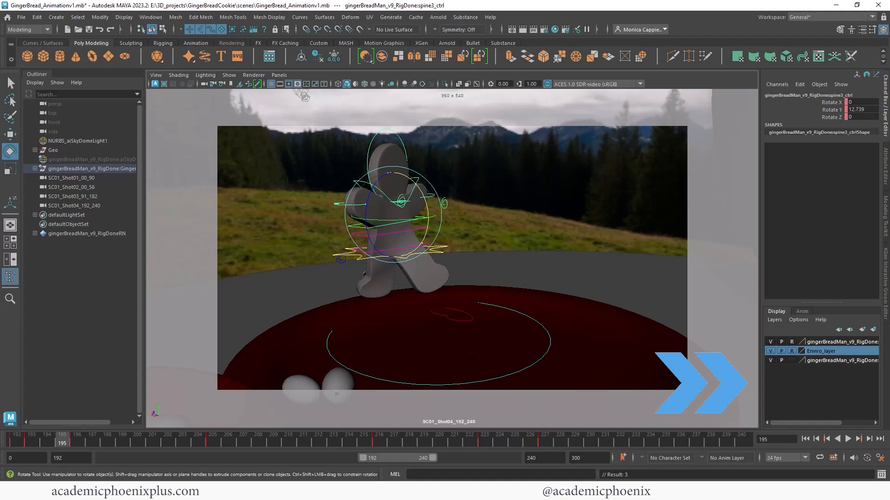
- Lower and key the right hand at about -1.0 Translate Y on frame 205 and about -1.2 on frame 202
drag(41, 438, 213, 444)
click(464, 219)
key(w)
drag(377, 182, 376, 187)
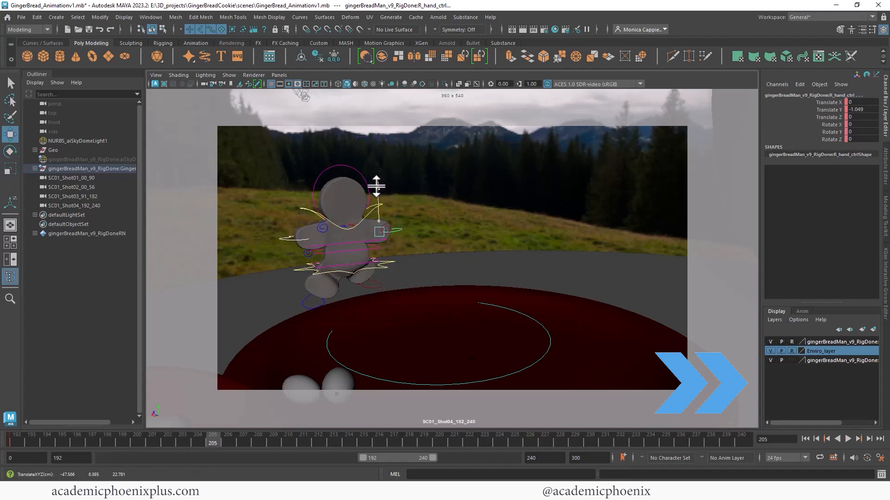
drag(132, 437, 77, 424)
key(s)
key(alt+v)
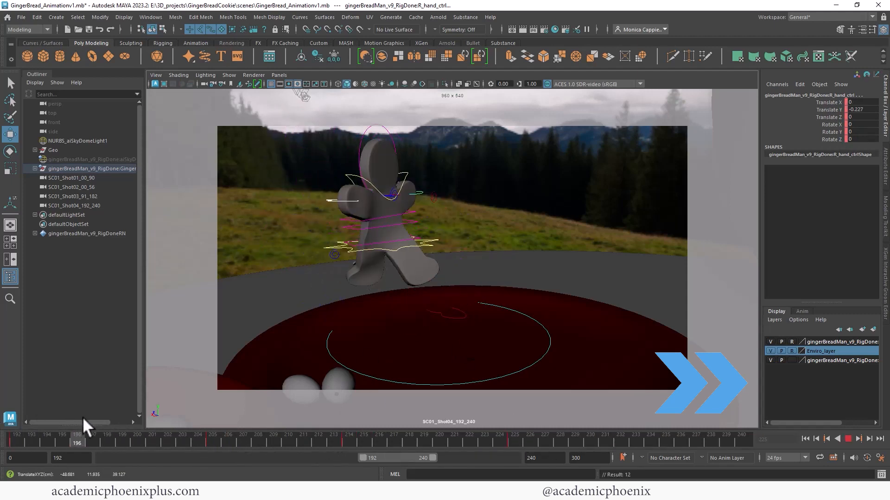
key(alt+v)
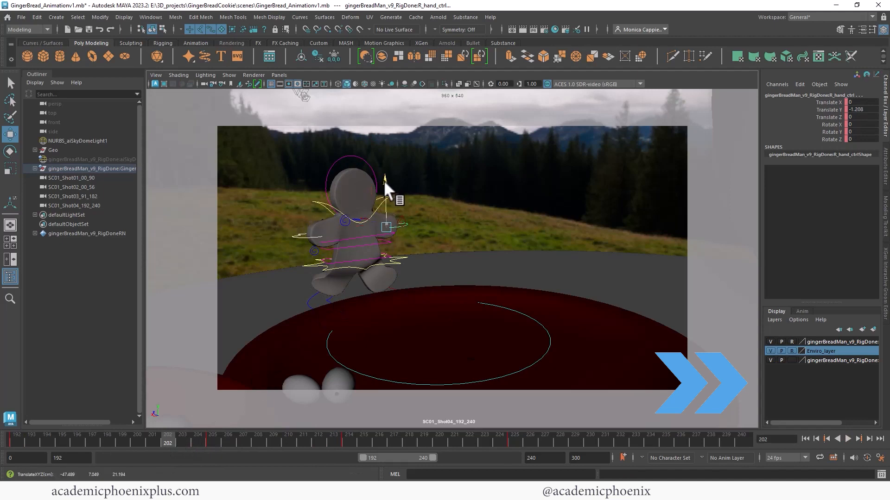
drag(176, 437, 631, 447)
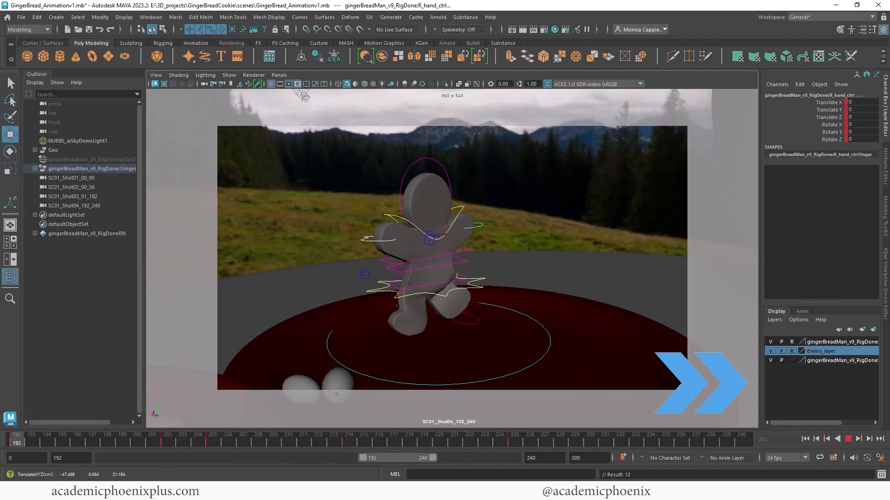
- Save the scene and play the animation in the perspective view
key(alt+v)
click(280, 75)
mouse_move(298, 86)
click(410, 129)
key(ctrl+s)
click(413, 254)
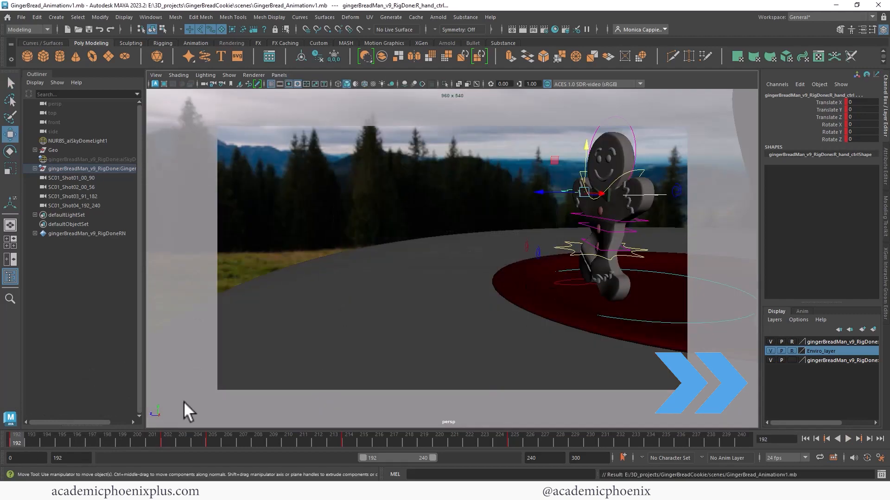
key(alt+v)
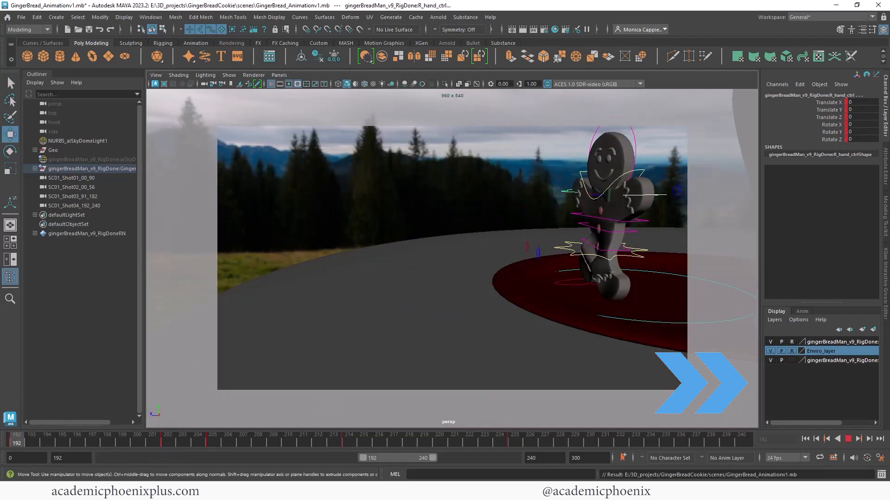
key(alt+v)
- Reposition the right foot at frame 192 to about -0.4, -0.4, 1.8 and preview the stride
alt+drag(387, 188, 391, 271)
click(323, 280)
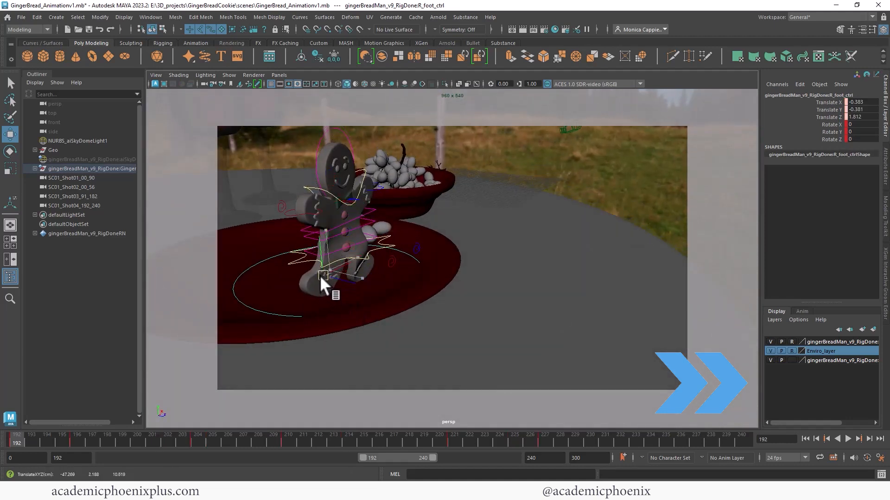
key(alt+v)
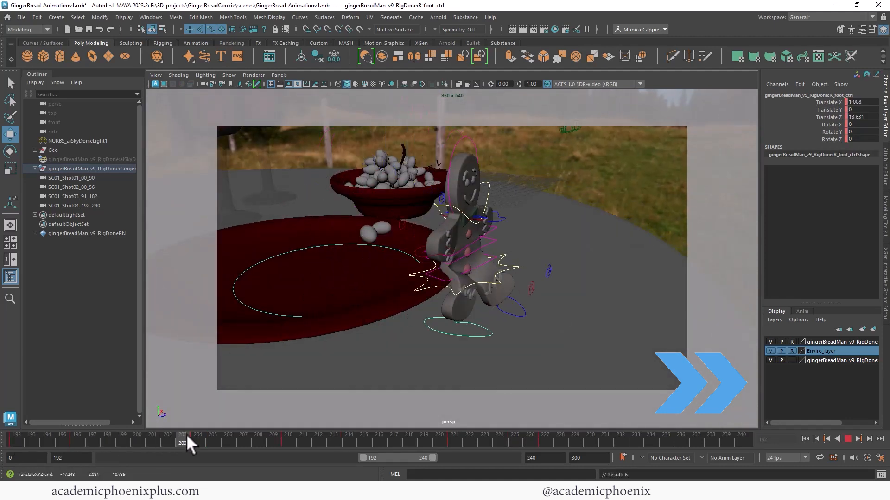
- Move the left foot at frame 197 to about -0.8, 0.1, 12.1 and key it
drag(207, 440, 102, 439)
click(493, 311)
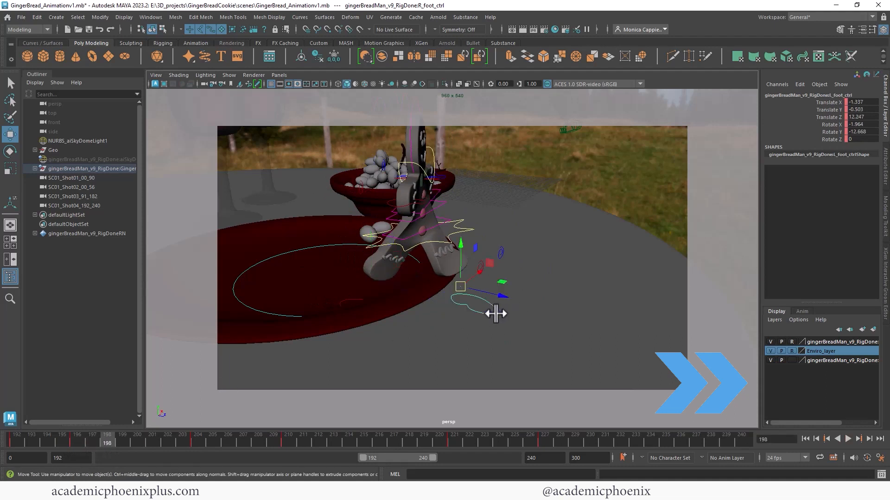
click(90, 438)
drag(466, 290, 461, 277)
key(s)
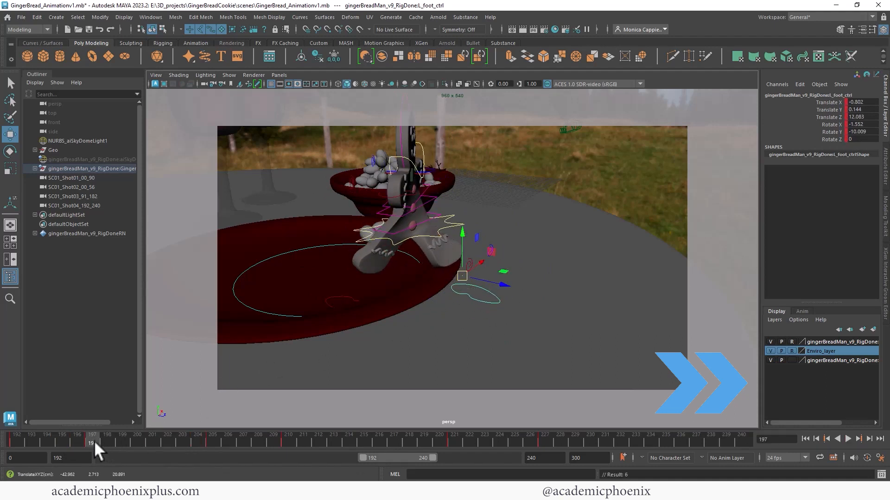
drag(93, 440, 168, 435)
- Rotate the pelvis control around frames 205 and 196 of the stride and key it
click(212, 441)
shift+click(172, 440)
alt+drag(589, 245, 495, 237)
click(487, 254)
key(e)
click(211, 440)
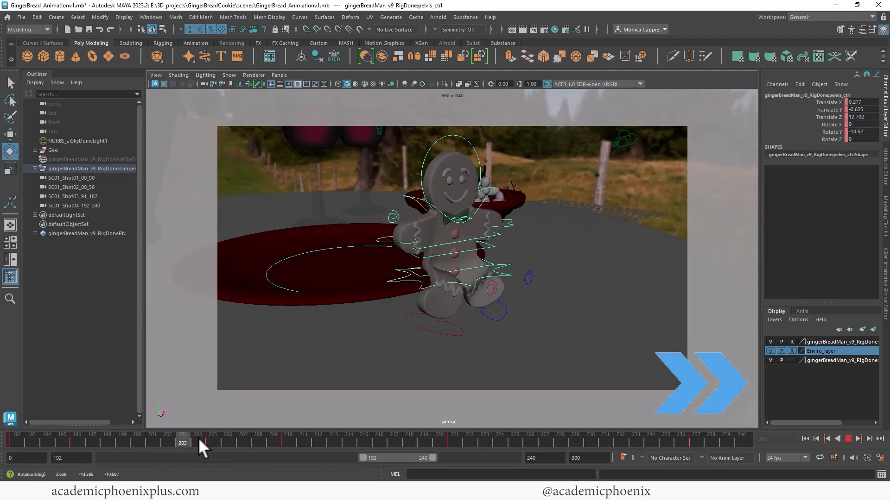
drag(202, 446, 75, 432)
drag(451, 220, 425, 224)
key(s)
- Rotate the pelvis at frame 210 to about -1.3, -9.9, 5.2 and key it
drag(82, 438, 284, 445)
drag(500, 234, 479, 254)
drag(497, 294, 458, 333)
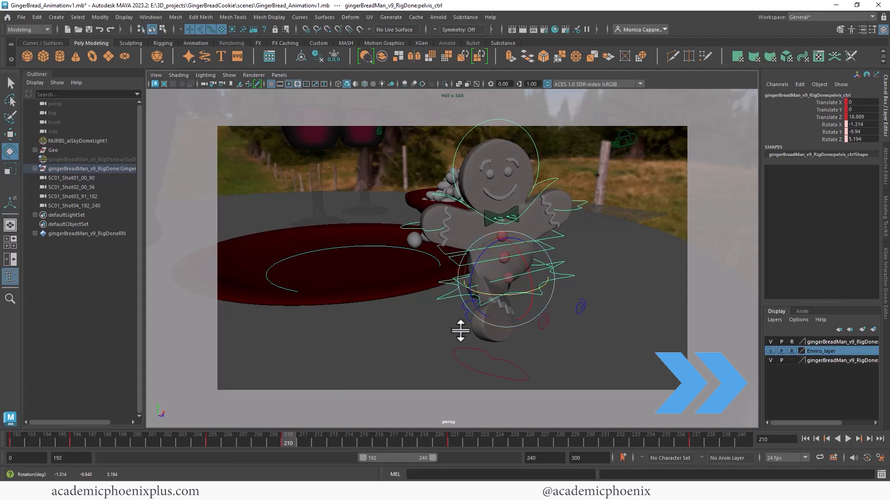
key(s)
- Play and scrub the stride and leap from several angles to examine the right foot's motion
drag(292, 439, 439, 433)
scroll(449, 241, down, 5)
alt+drag(449, 241, 509, 256)
drag(444, 437, 68, 411)
click(374, 271)
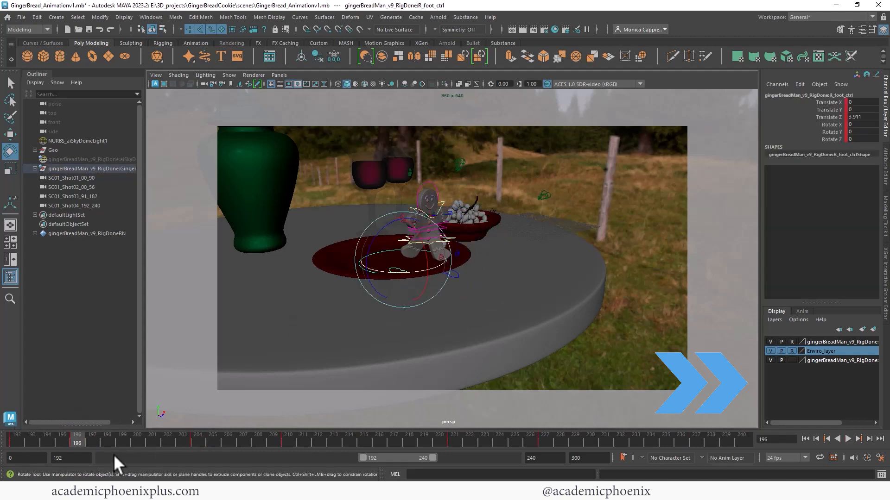
key(alt+v)
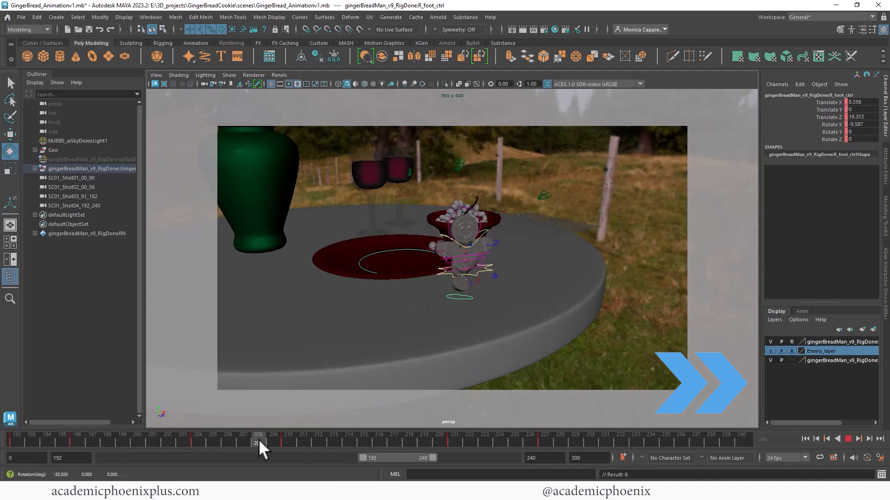
key(w)
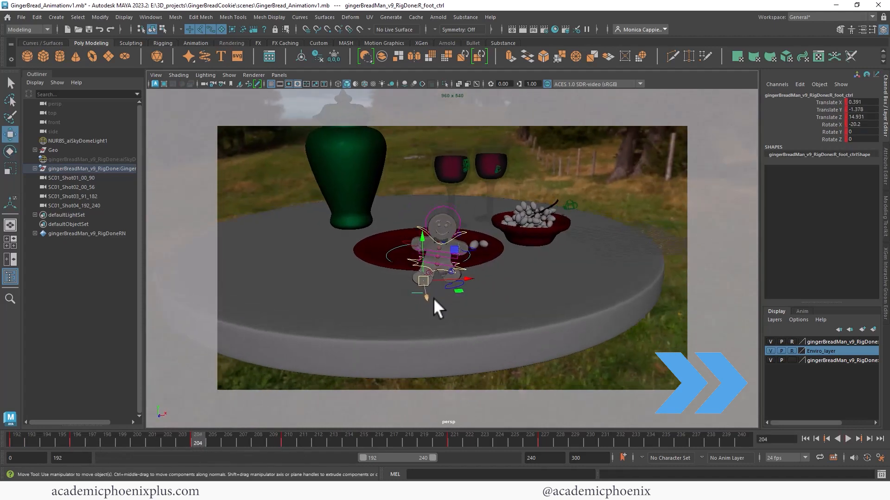
drag(309, 440, 454, 435)
alt+drag(465, 362, 522, 232)
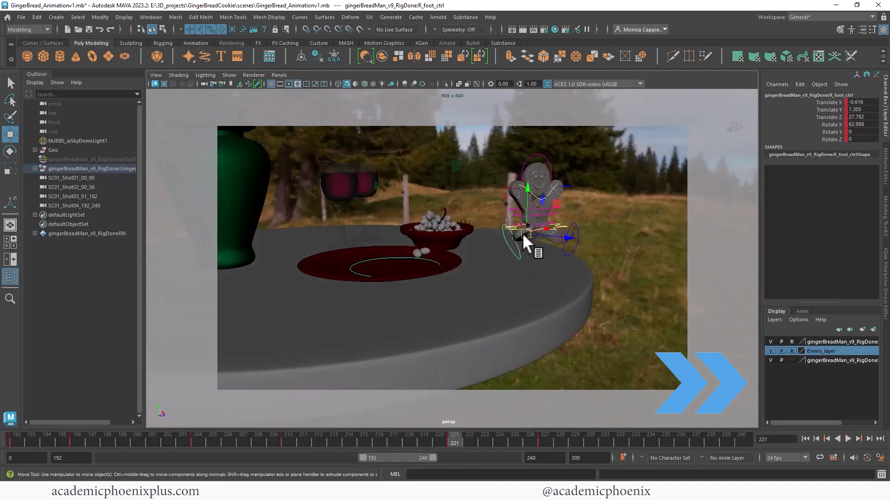
key(alt+v)
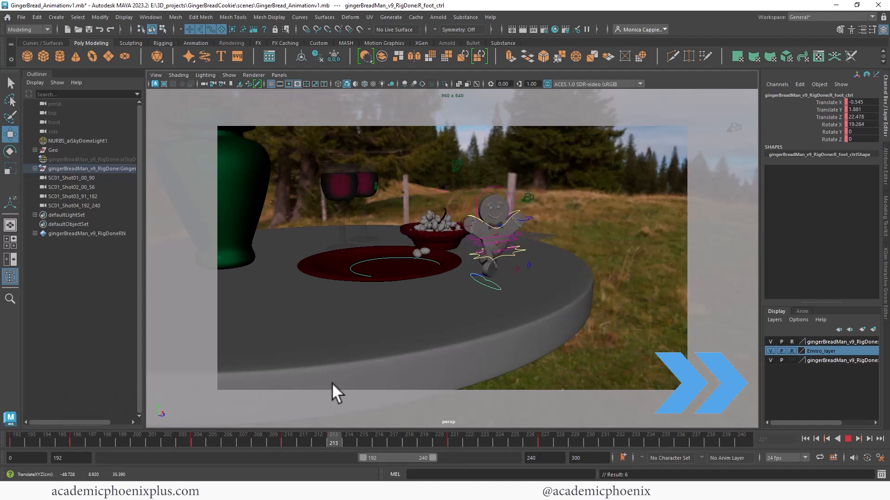
key(alt+v)
- Try turning the pelvis to about -4.5 Rotate Y at frame 210 and check the spine2 control during playback
click(498, 262)
key(e)
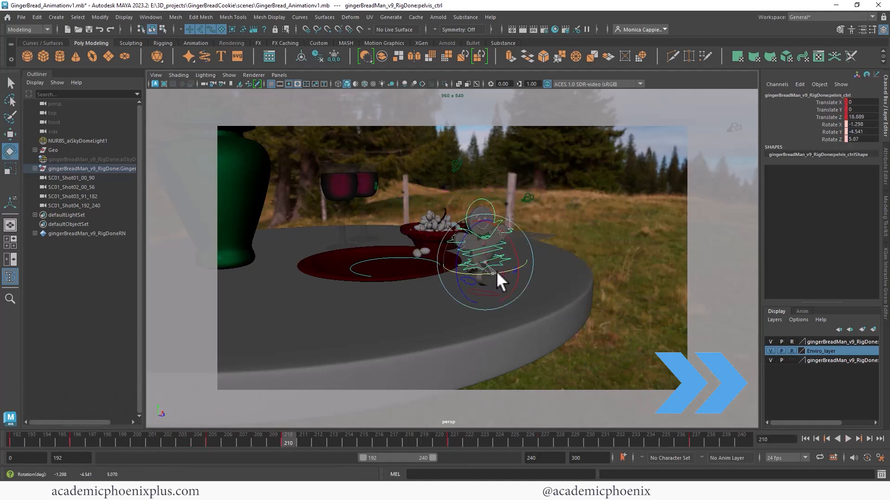
click(490, 257)
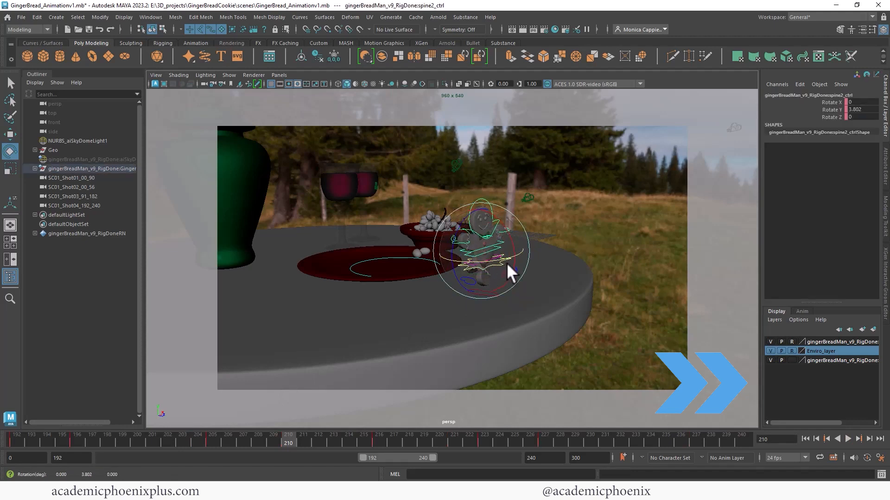
key(alt+v)
- Hide the rig controls' display layer to play back the stride without them, and show the layer again
mouse_move(428, 426)
mouse_down()
mouse_move(112, 414)
mouse_move(671, 410)
mouse_move(16, 414)
mouse_up()
click(770, 361)
click(848, 439)
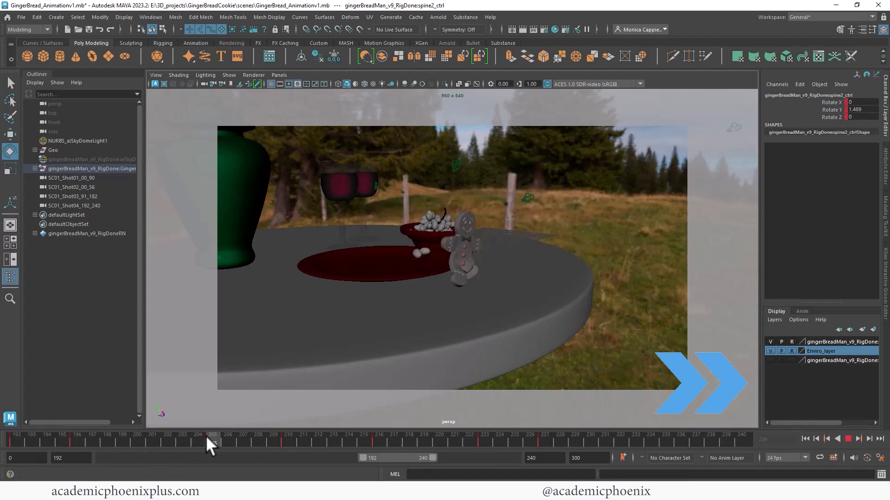
drag(205, 435, 284, 435)
click(769, 361)
click(612, 267)
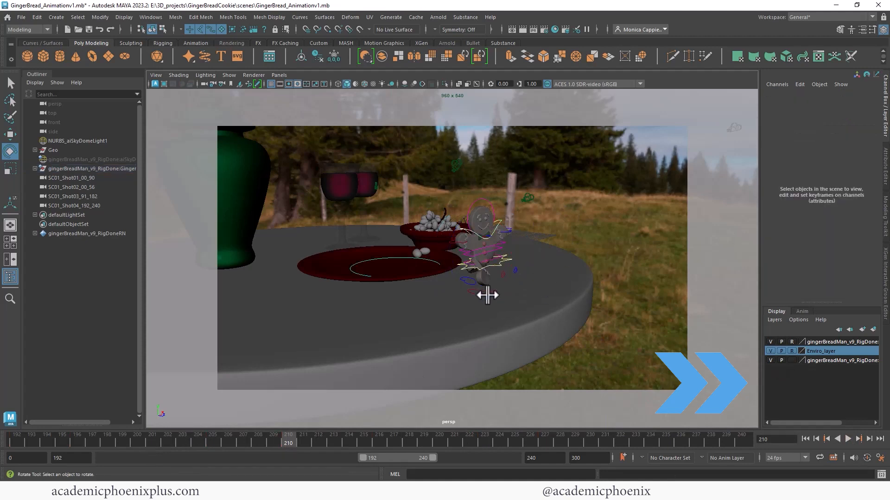
- Rotate the right foot at frame 210 to about -79 Rotate X, shift it slightly and key it
click(486, 294)
drag(519, 278, 500, 236)
key(w)
mouse_move(485, 279)
mouse_down()
mouse_move(494, 282)
mouse_move(465, 268)
mouse_move(494, 282)
mouse_up()
key(s)
- Move the pelvis key from frame 210 to frame 207 and play the animation with the rig controls hidden
key(alt+v)
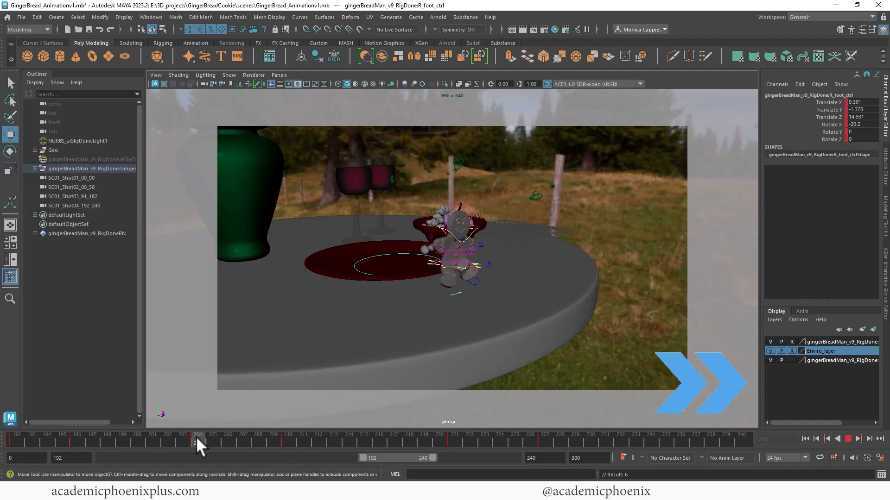
click(242, 441)
click(445, 270)
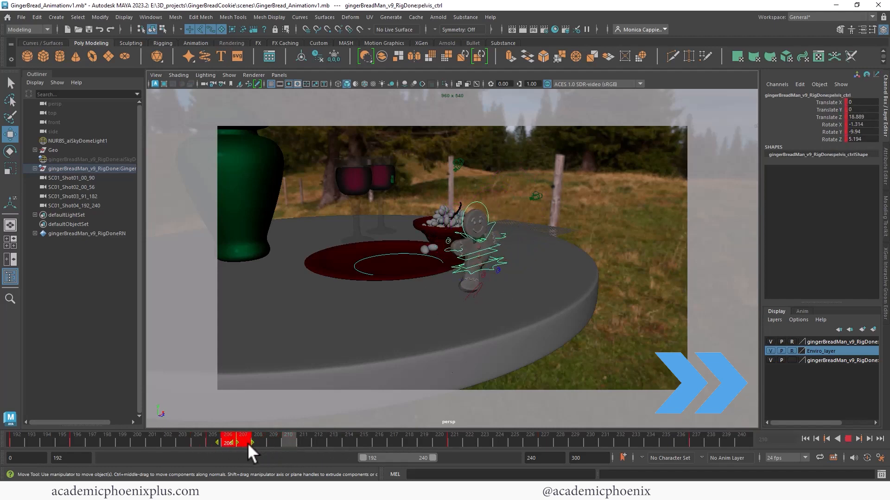
key(alt+v)
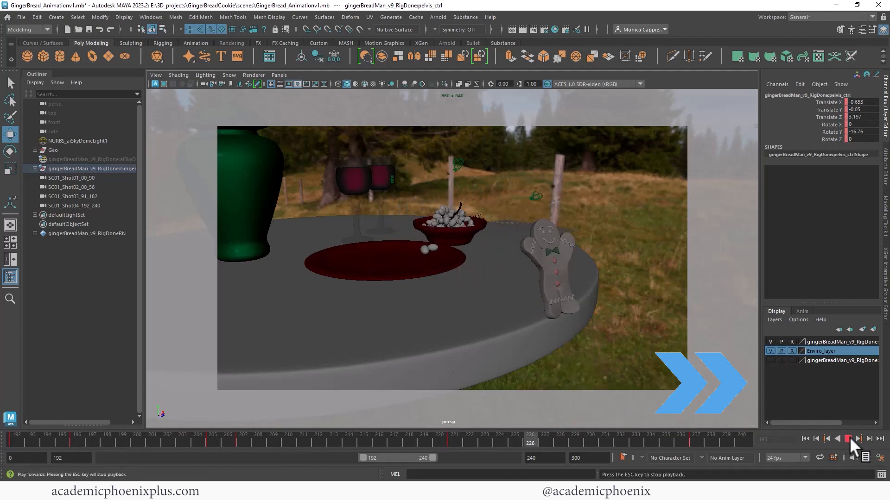
click(848, 438)
- Scrub through the leap, lower the selected control slightly and key it
drag(38, 441, 242, 439)
mouse_move(407, 320)
alt+mouse_down()
mouse_move(457, 324)
mouse_move(412, 320)
alt+mouse_up()
drag(75, 438, 427, 402)
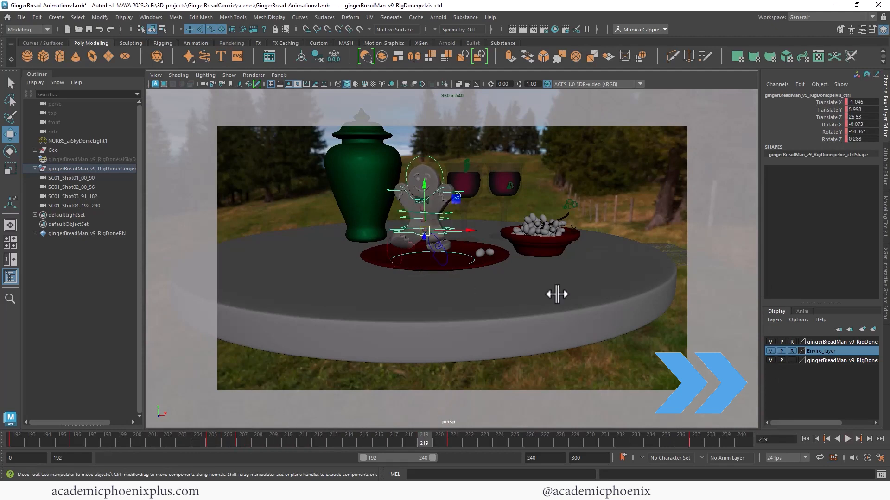
alt+right_drag(556, 294, 524, 269)
click(366, 285)
drag(369, 246, 370, 265)
key(s)
- Reposition the right foot at frame 210 to about 0.6, 0.1, 23.7 and scrub back over the stride
drag(450, 436, 108, 431)
click(380, 284)
drag(183, 438, 306, 434)
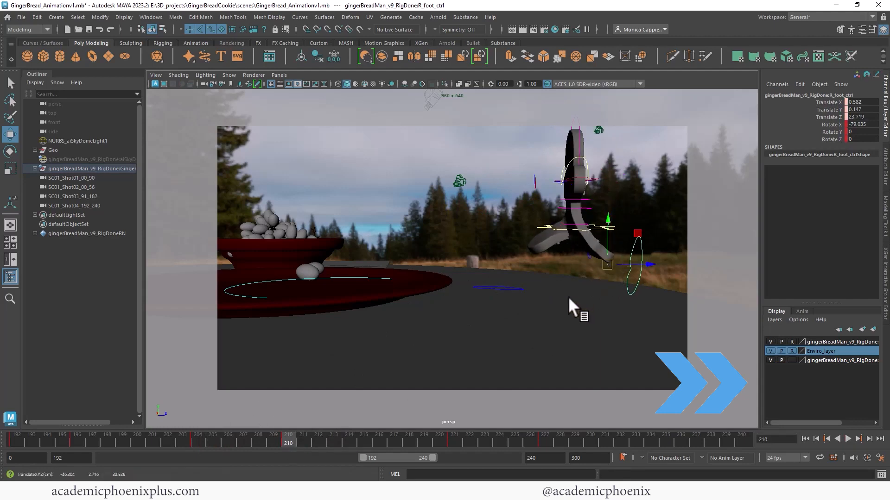
drag(366, 438, 116, 441)
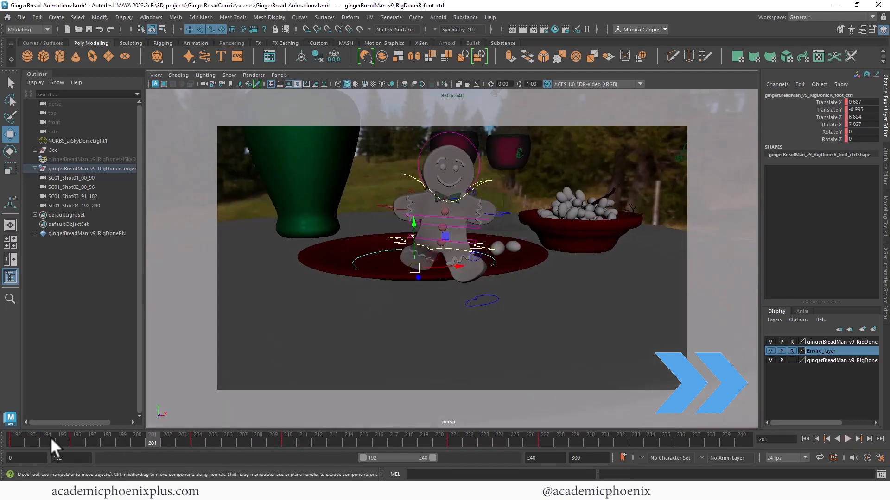
- Move the pelvis at frame 205 to about 0.6, -0.8, 14.3 and key it
drag(50, 437, 212, 438)
click(449, 252)
drag(456, 258, 453, 262)
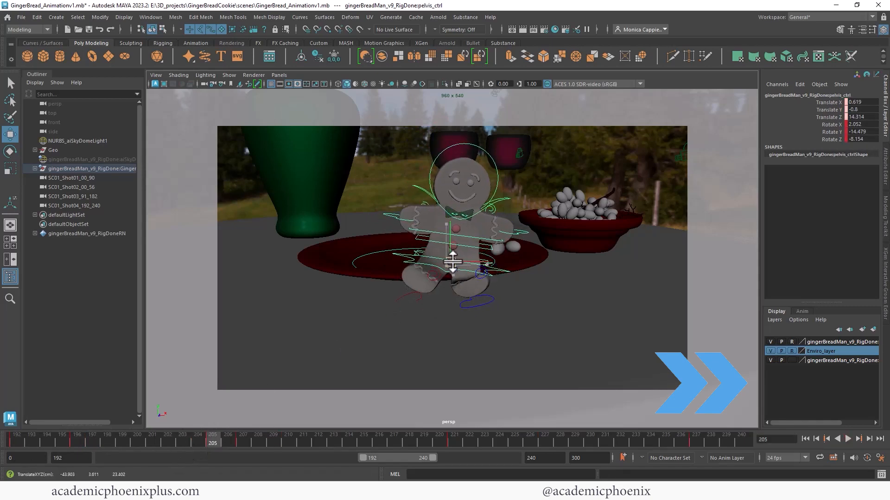
key(s)
- Reposition the pelvis at frame 203 and key it
drag(212, 439, 183, 438)
drag(446, 254, 417, 270)
click(418, 292)
click(452, 262)
click(452, 261)
- Play and scrub the leap off the table from a side angle to check the new pelvis keys
key(alt+v)
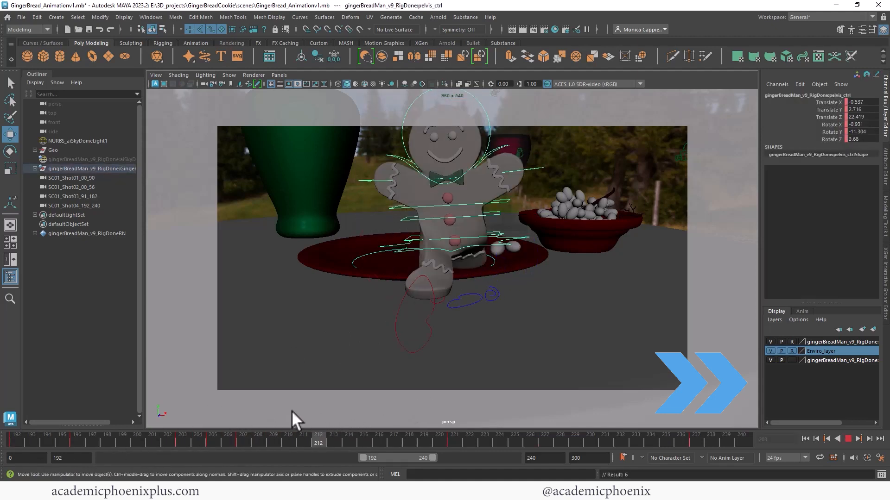
drag(179, 417, 292, 399)
alt+drag(352, 278, 482, 272)
drag(70, 439, 278, 424)
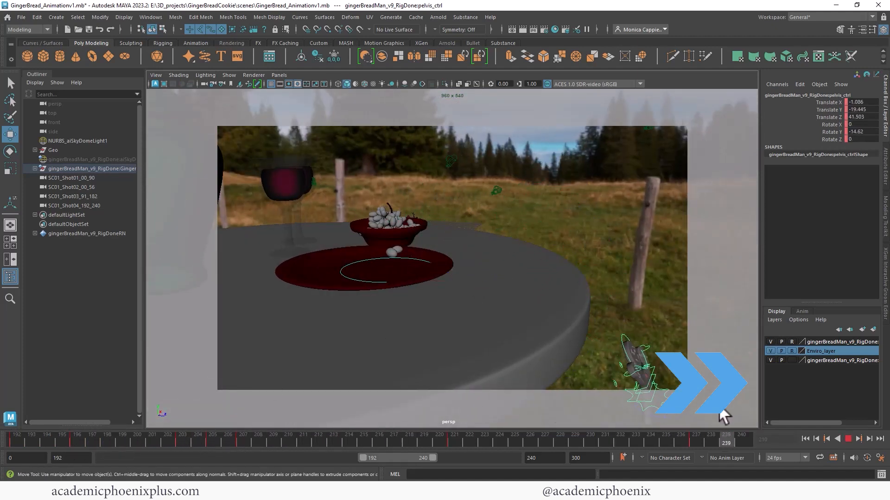
- Look through the SC01_Shot04_192_240 camera from frame 192 and play the shot
click(16, 438)
click(279, 75)
mouse_move(324, 84)
click(402, 112)
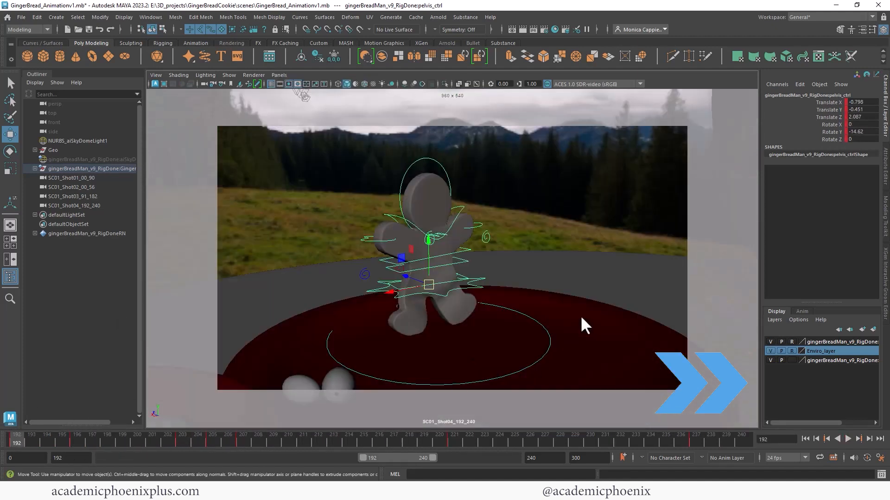
click(848, 438)
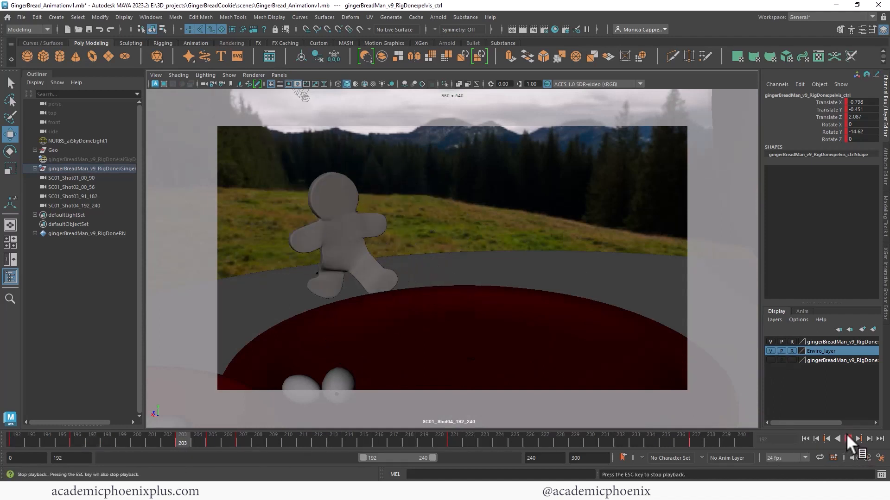
click(847, 437)
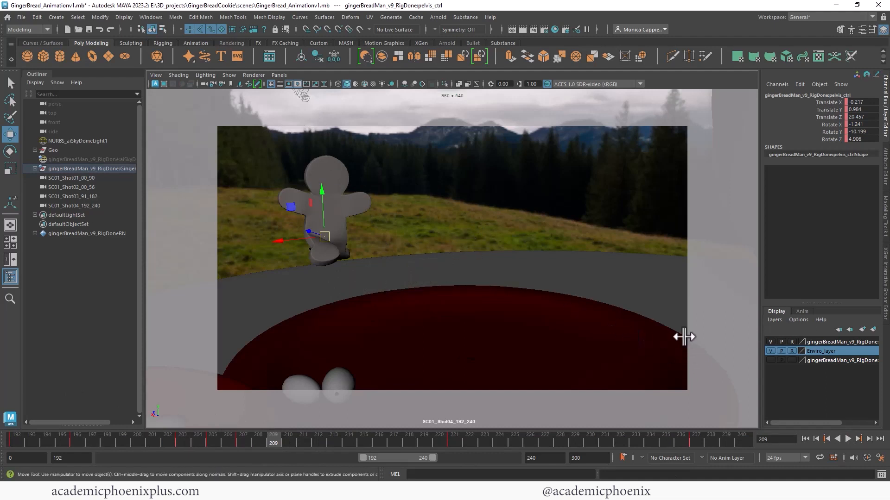
- Replay the shot from frame 192, go to frame 210 and render it with Arnold
mouse_move(66, 440)
mouse_down()
mouse_move(21, 446)
mouse_move(274, 433)
mouse_move(1, 438)
mouse_up()
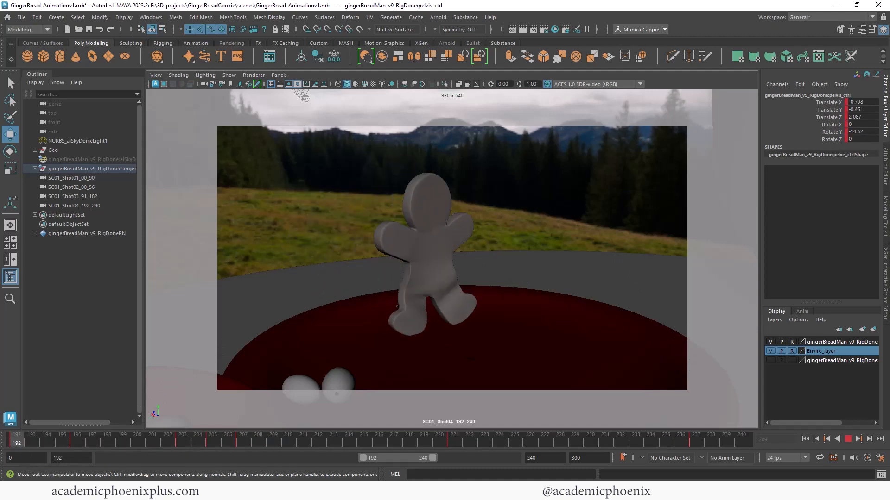
click(848, 438)
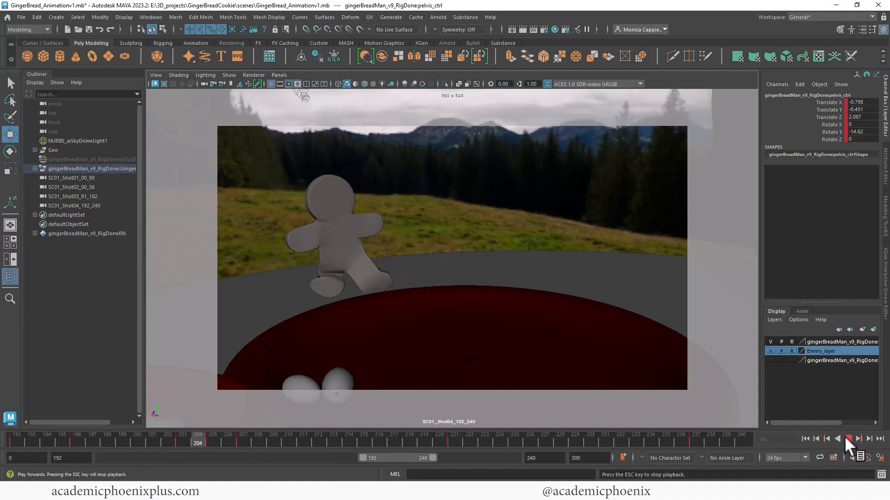
click(846, 438)
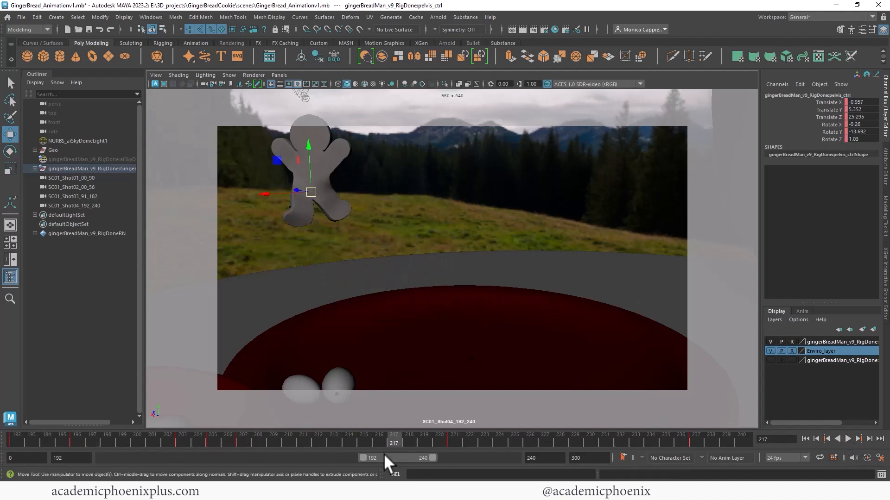
drag(352, 438, 288, 438)
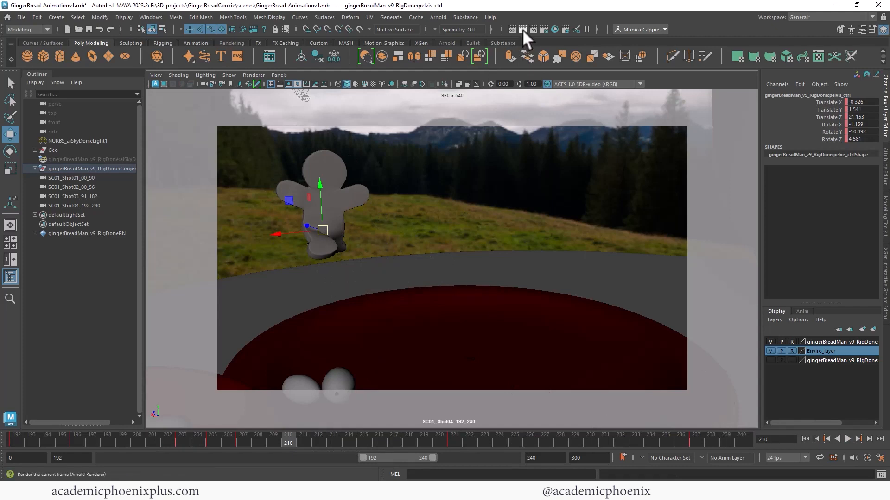
click(522, 30)
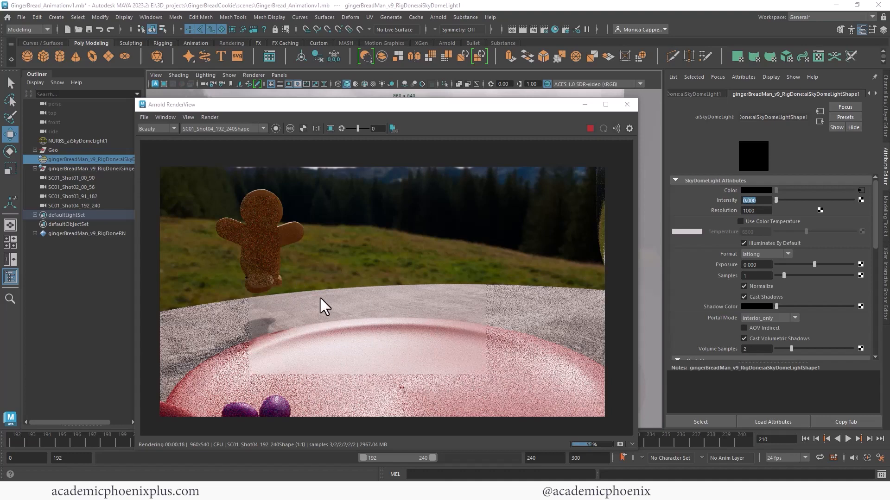
- Try an intensity of 0.5 on NURBS_aiSkyDomeLight1 and settle on 0.75
click(78, 141)
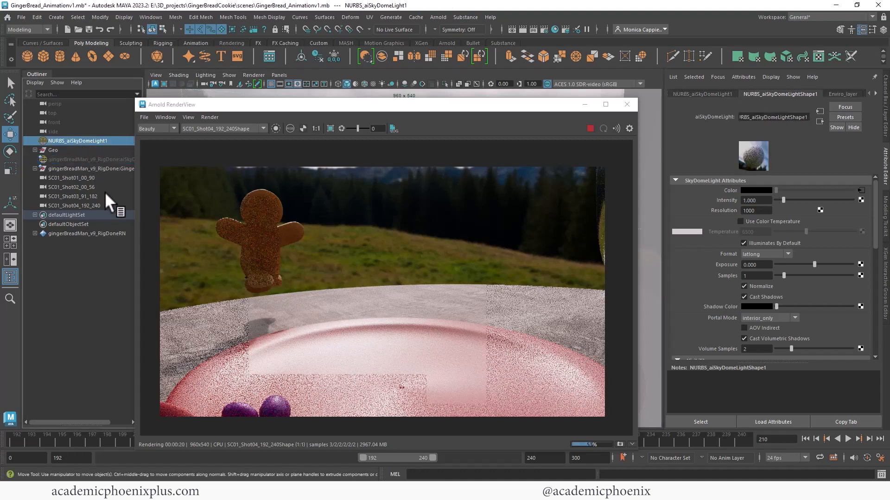
click(755, 200)
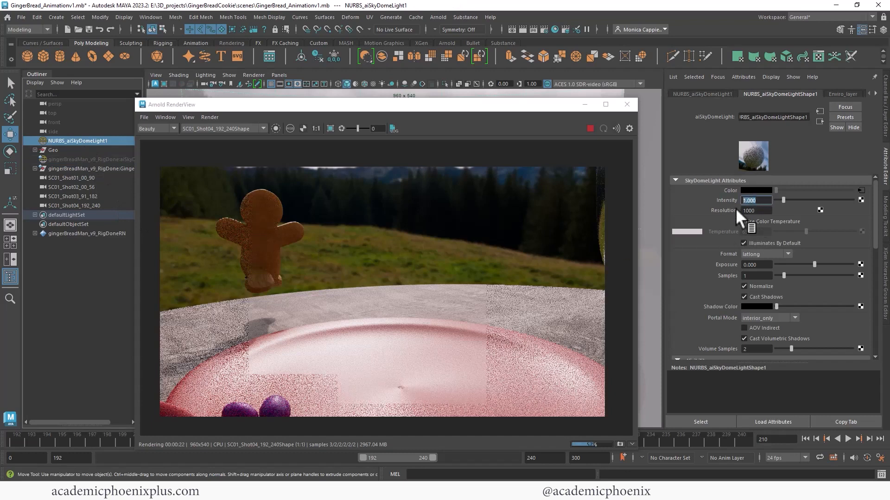
text(0.5)
key(Return)
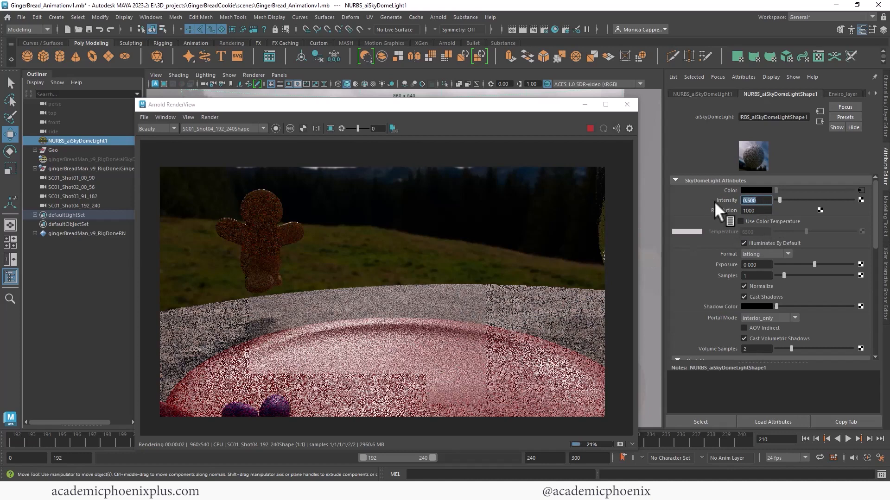
text(1.)
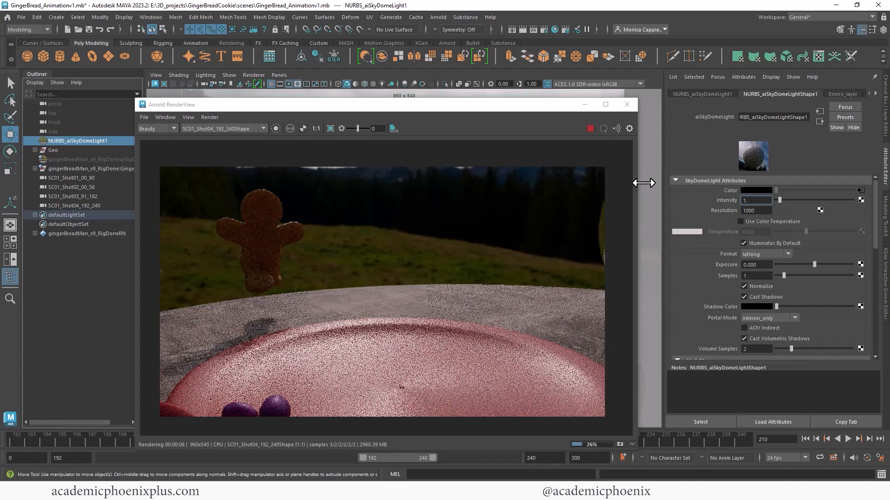
key(BackSpace)
key(BackSpace)
text(0.75)
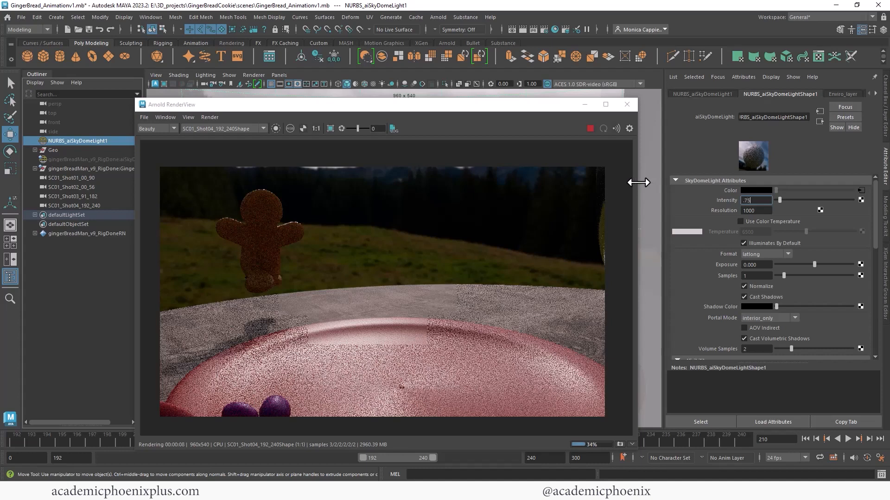
key(Return)
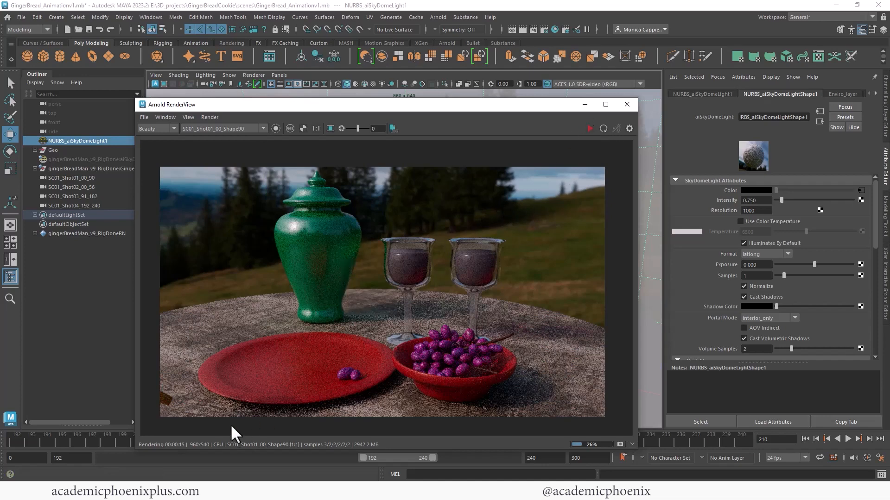
- Minimize the render window and scrub the timeline to check another frame through the SC01_Shot01 camera
click(585, 104)
mouse_move(288, 437)
mouse_down()
mouse_move(85, 432)
mouse_move(300, 435)
mouse_move(246, 430)
mouse_move(278, 424)
mouse_move(304, 442)
mouse_up()
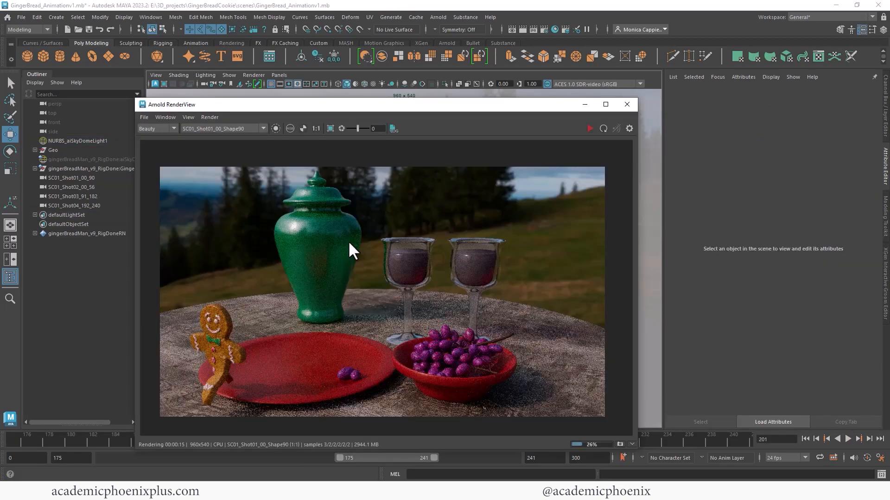
- Frame a close-up of the gingerbread man beside the green jar in the perspective view and test-render it with Arnold
click(626, 104)
click(279, 75)
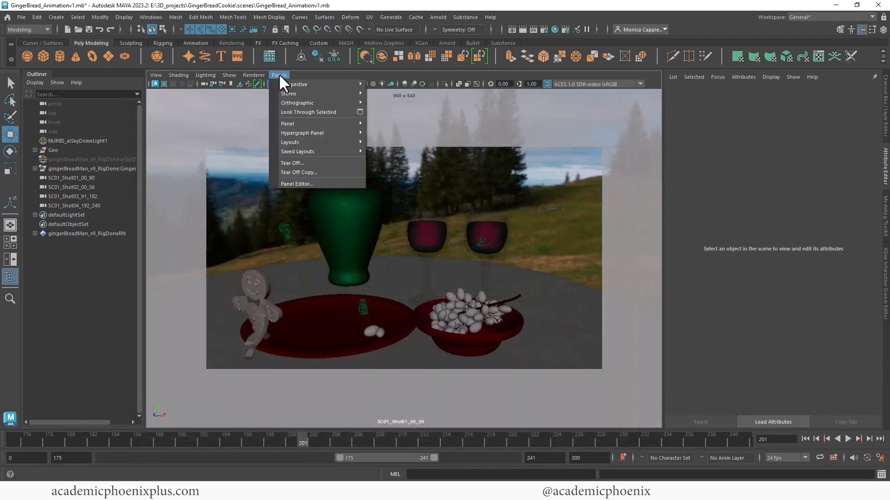
click(399, 122)
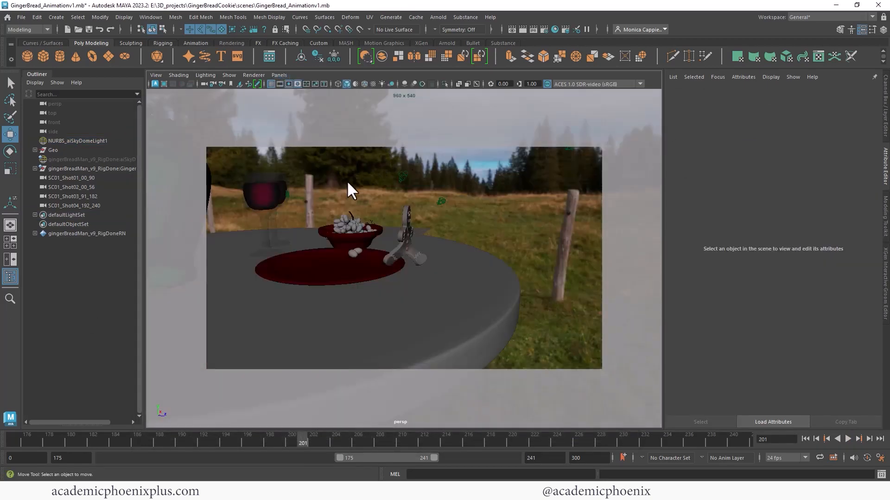
alt+drag(346, 181, 451, 202)
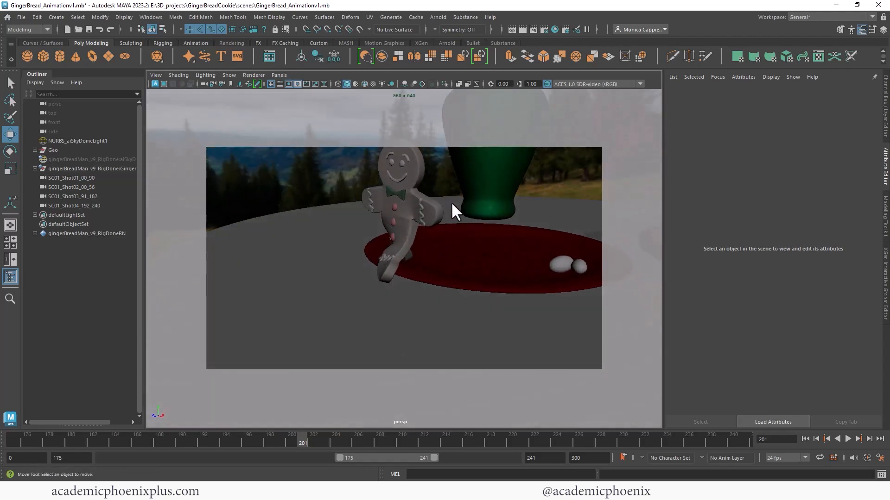
alt+middle_drag(451, 202, 482, 242)
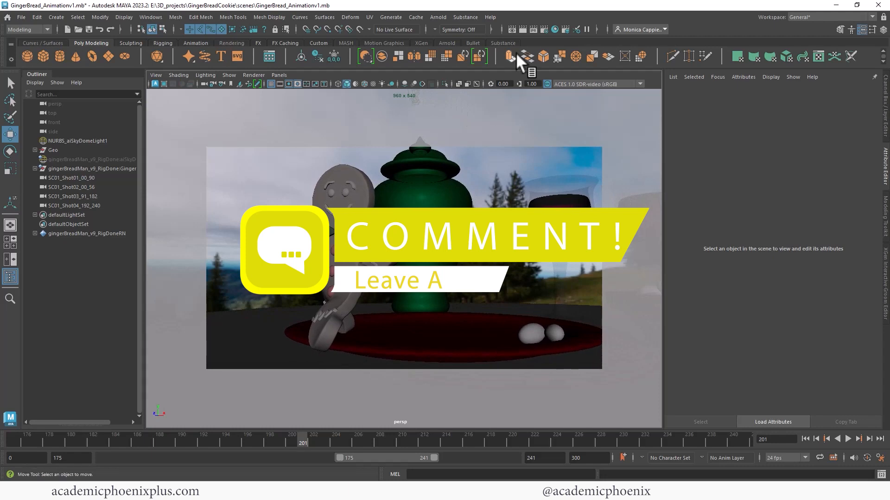
click(523, 30)
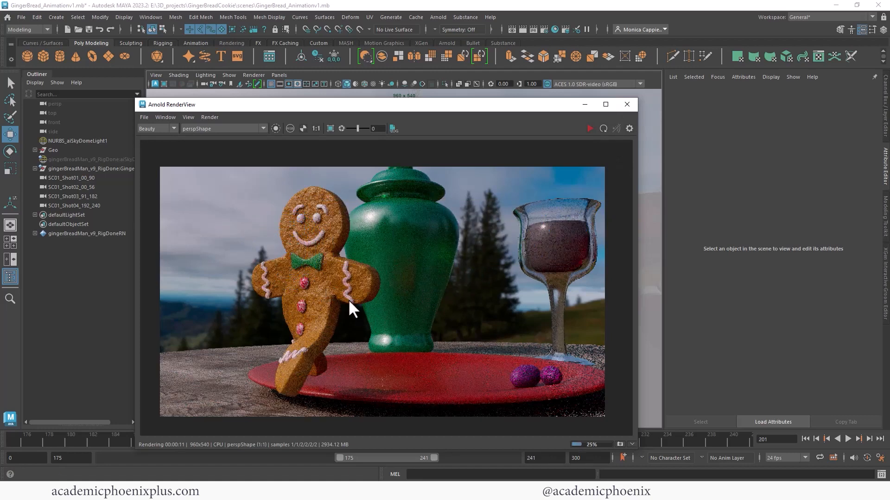
click(627, 104)
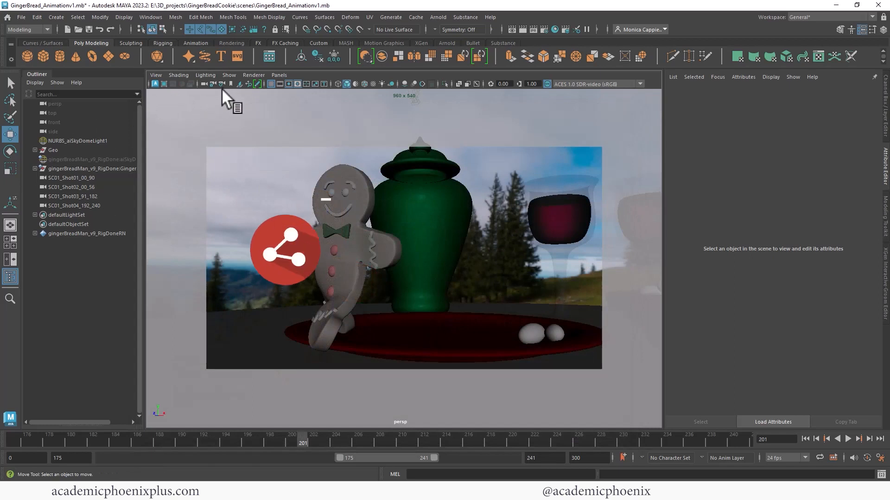
- Open the perspective camera's attributes and create a new camera in the scene
click(205, 83)
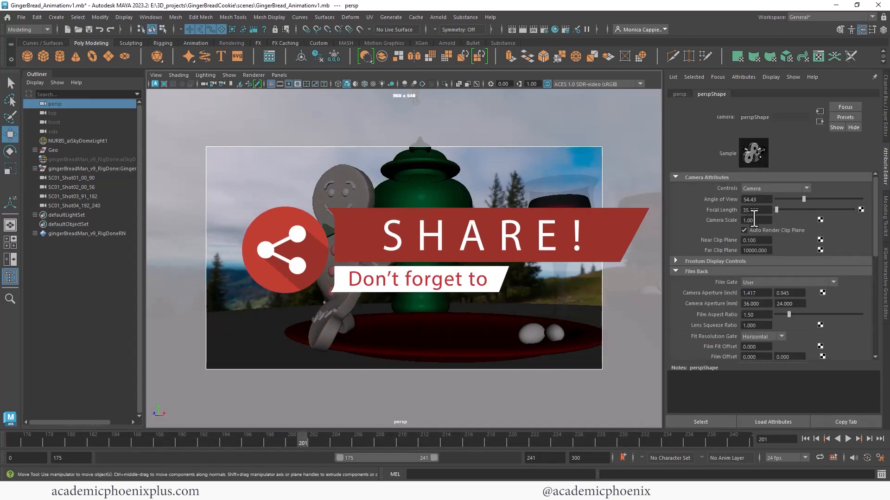
click(56, 16)
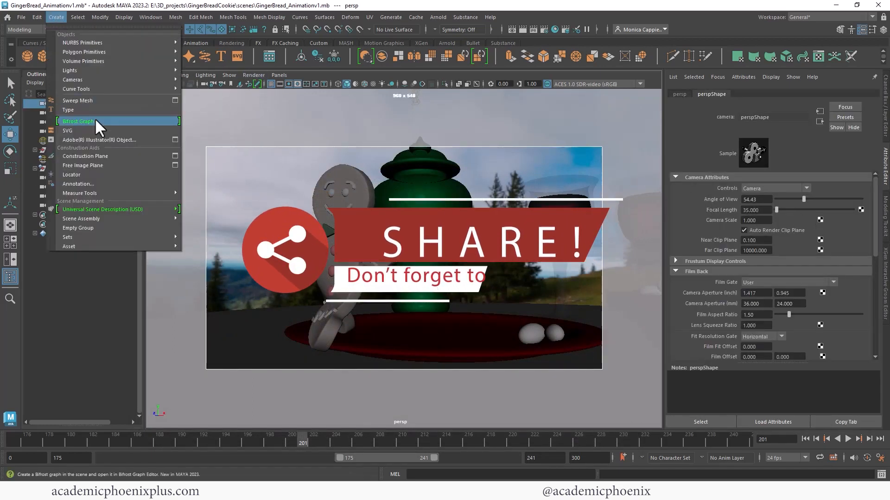
mouse_move(124, 80)
click(214, 82)
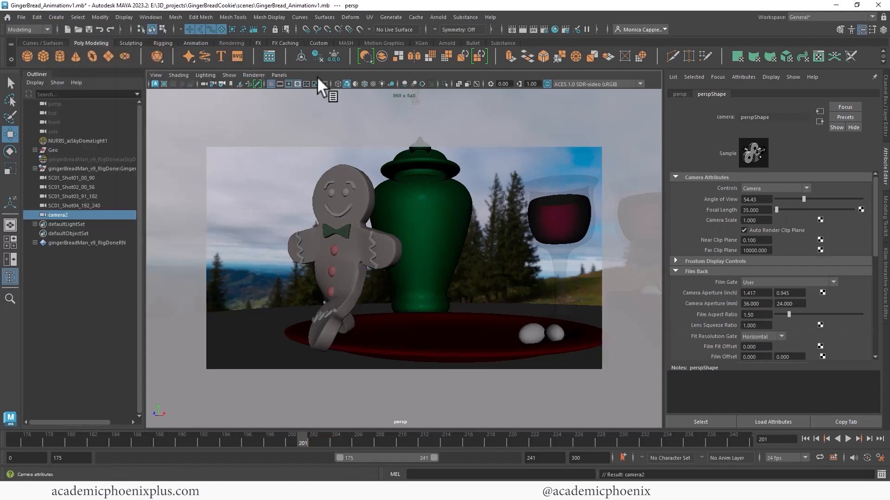
- Look through the newly created camera in the viewport
click(280, 76)
mouse_move(315, 84)
click(404, 128)
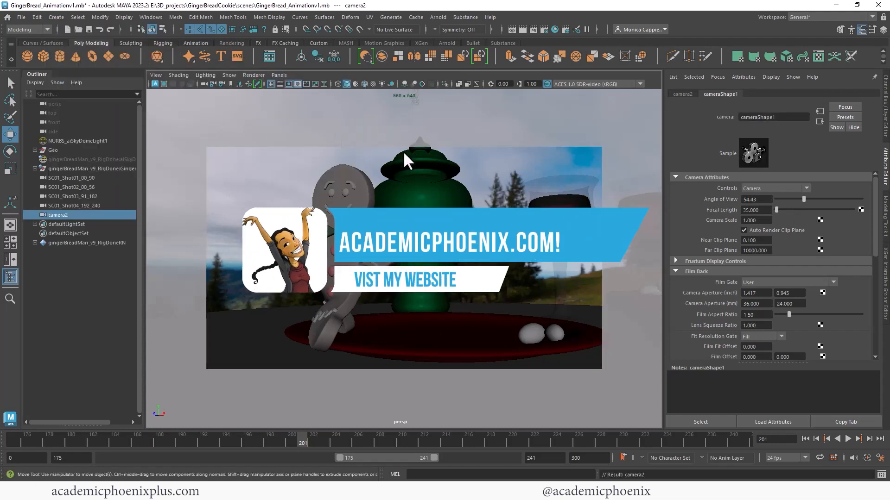
click(273, 75)
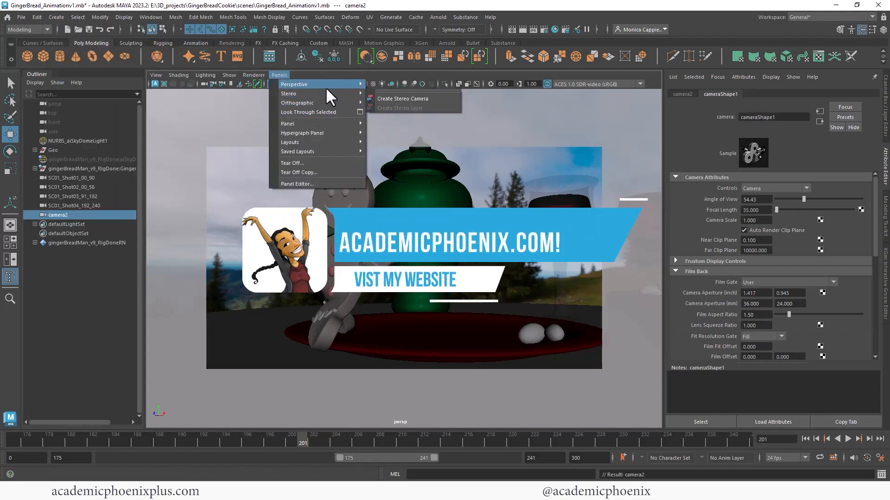
mouse_move(325, 87)
click(406, 122)
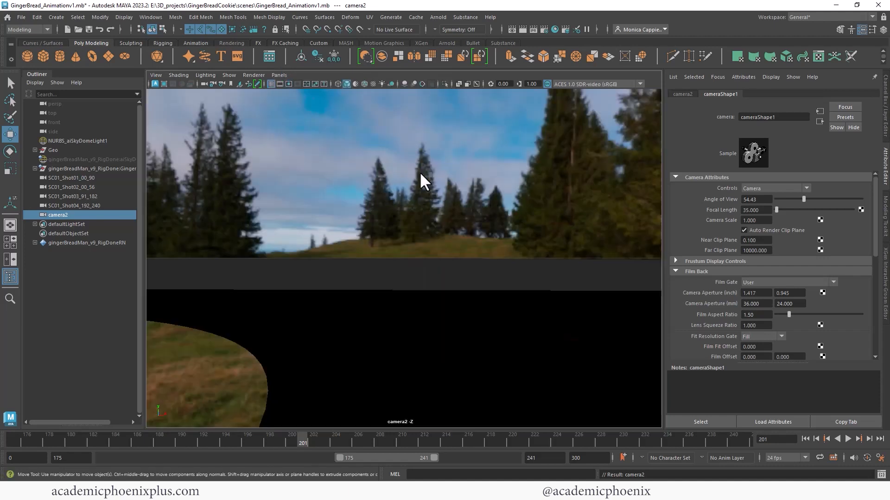
click(282, 86)
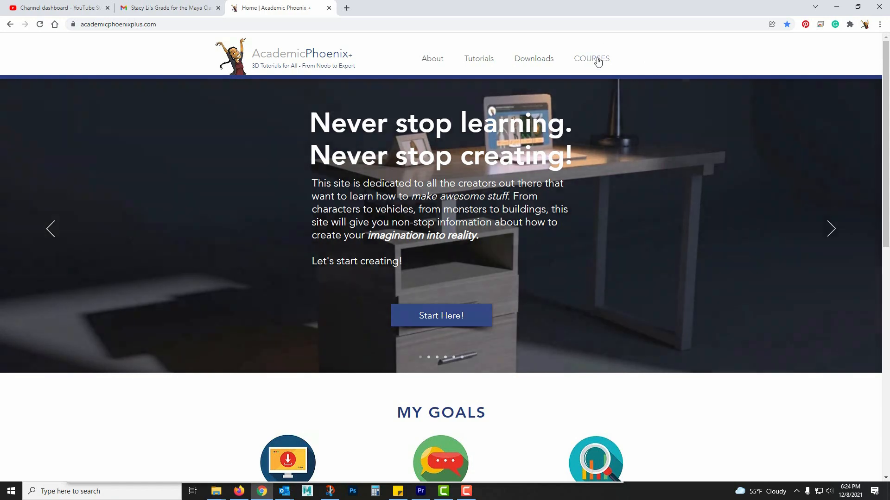
- In the web browser, open the Academic Phoenix courses and view the Maya Beginner: 3D Model and Texture a Still Life course
click(591, 63)
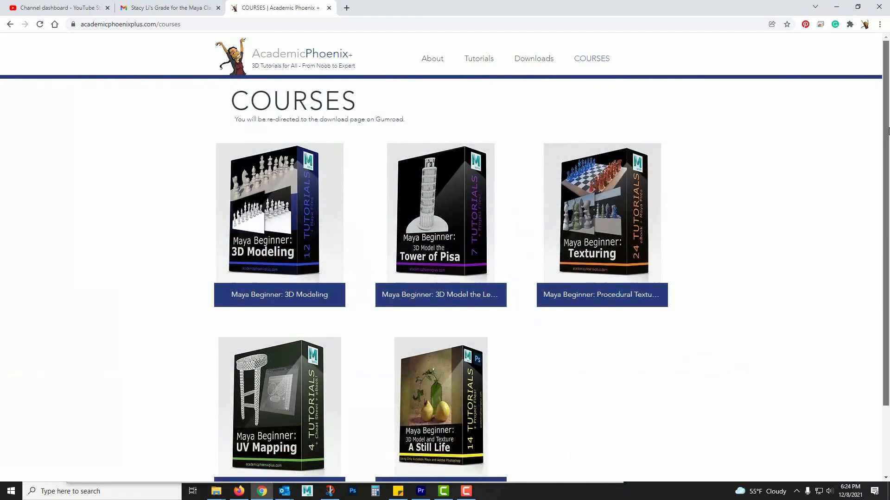
scroll(715, 213, down, 1)
click(441, 380)
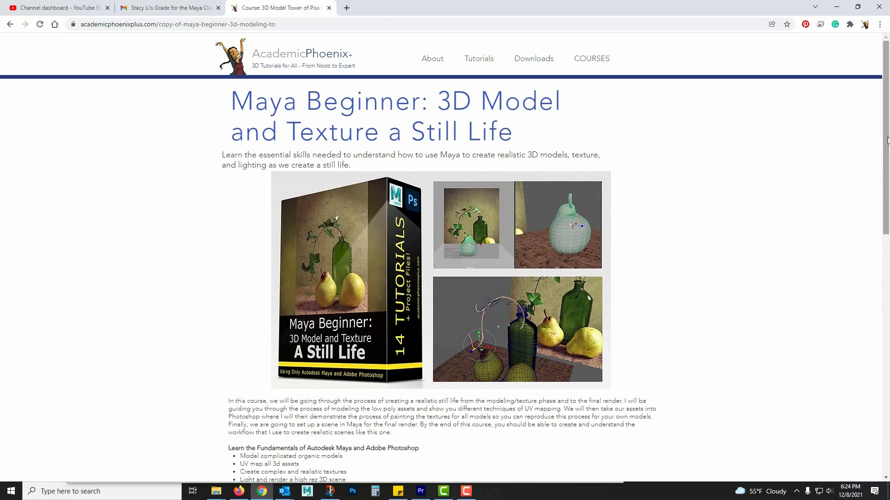
drag(887, 141, 859, 144)
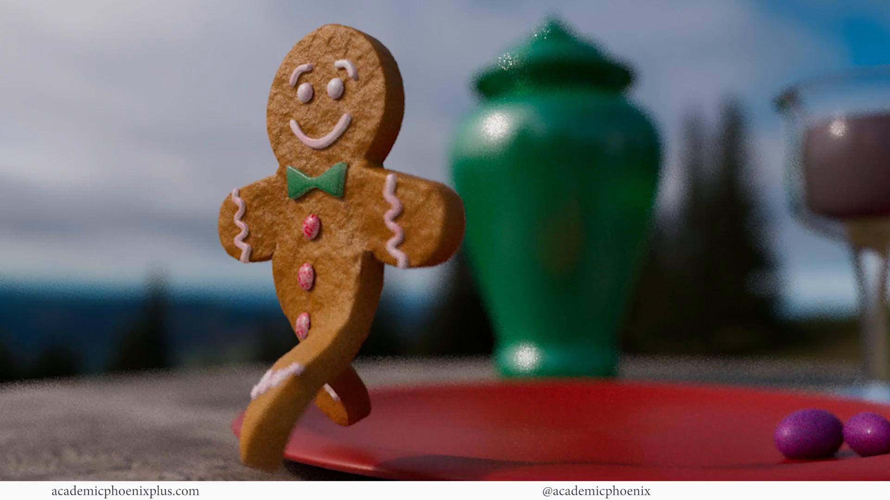